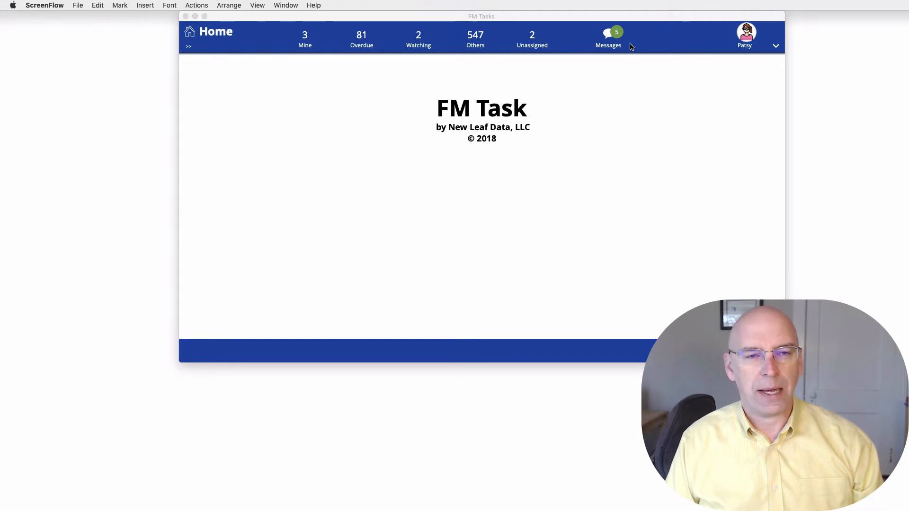
# List the tasks that have messages and open the "Whirl at turpis" task to read its comments.
pyautogui.click(611, 43)
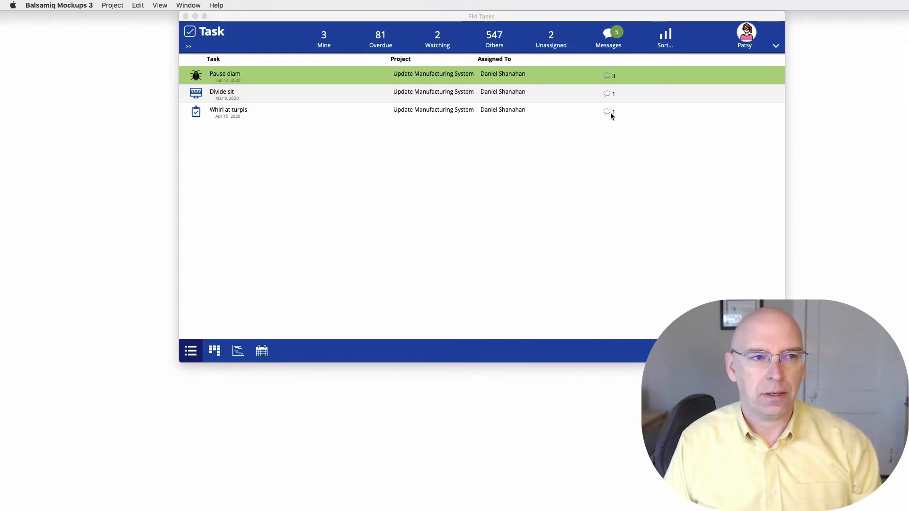
pyautogui.click(532, 109)
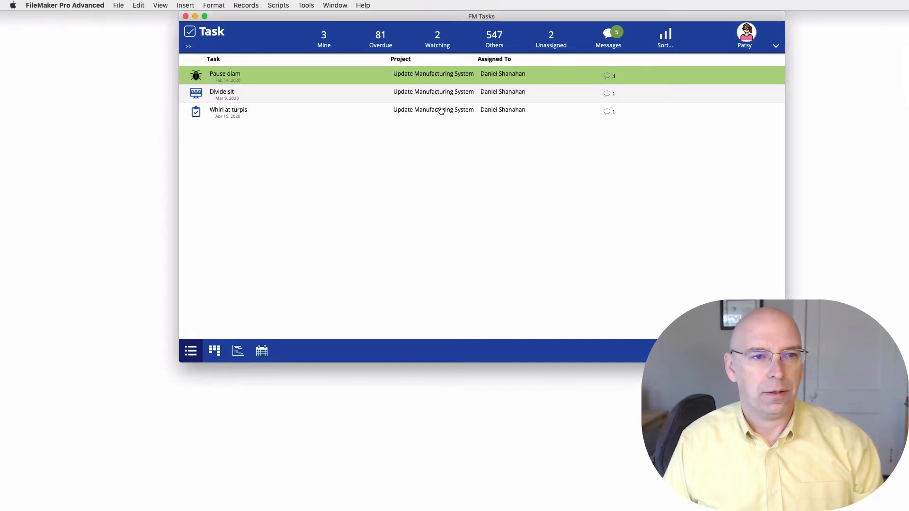
pyautogui.click(399, 111)
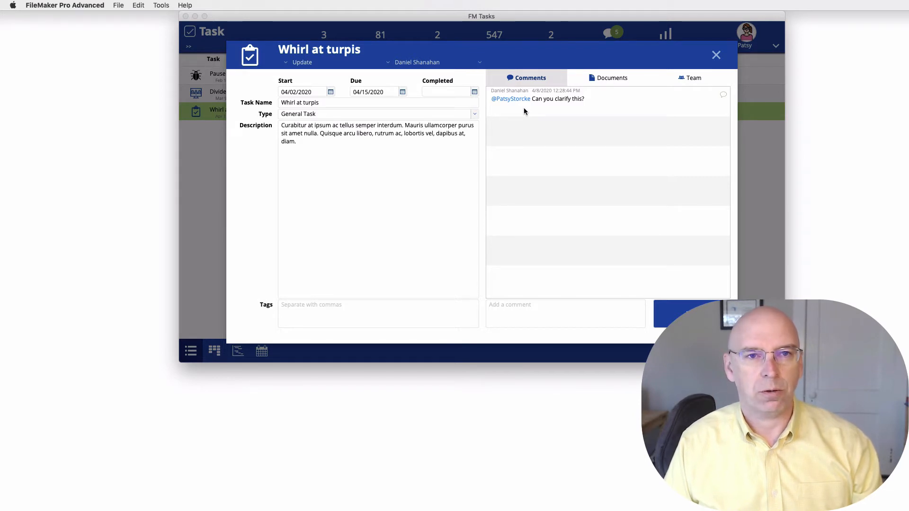
# Open the file's layout manager, widen the Layout Name column and review the list template and existing list layouts.
pyautogui.press('super+l')
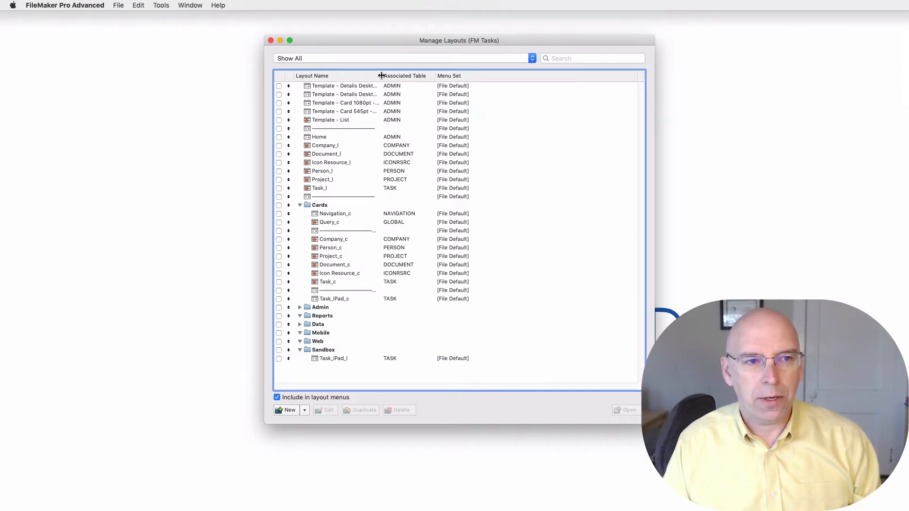
pyautogui.moveTo(382, 75); pyautogui.dragTo(443, 75)
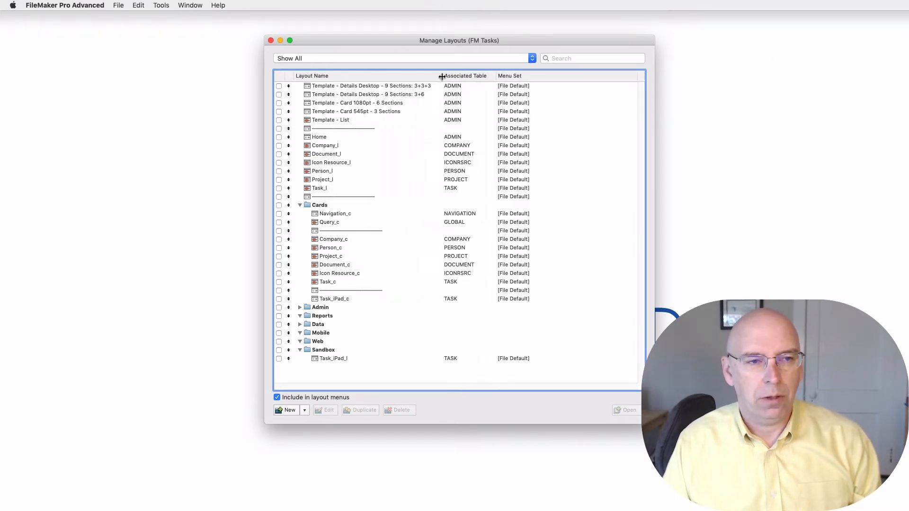
pyautogui.click(353, 122)
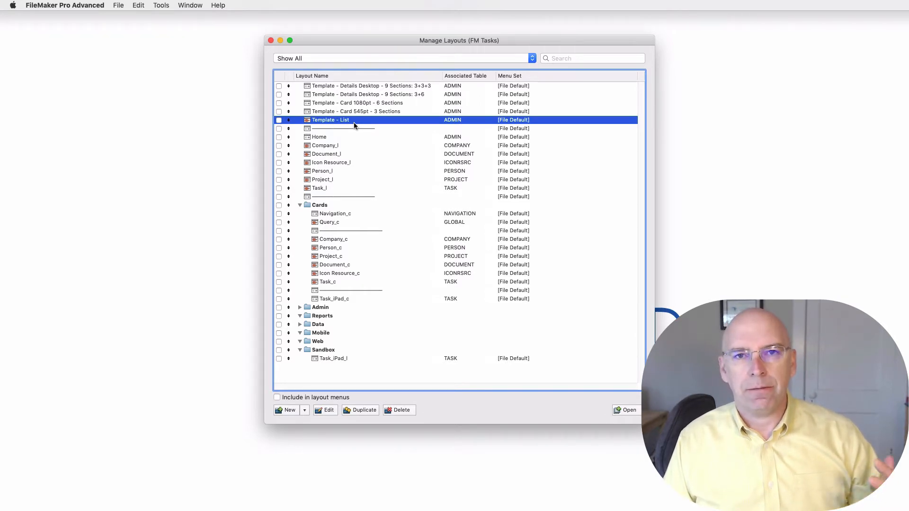
pyautogui.click(335, 163)
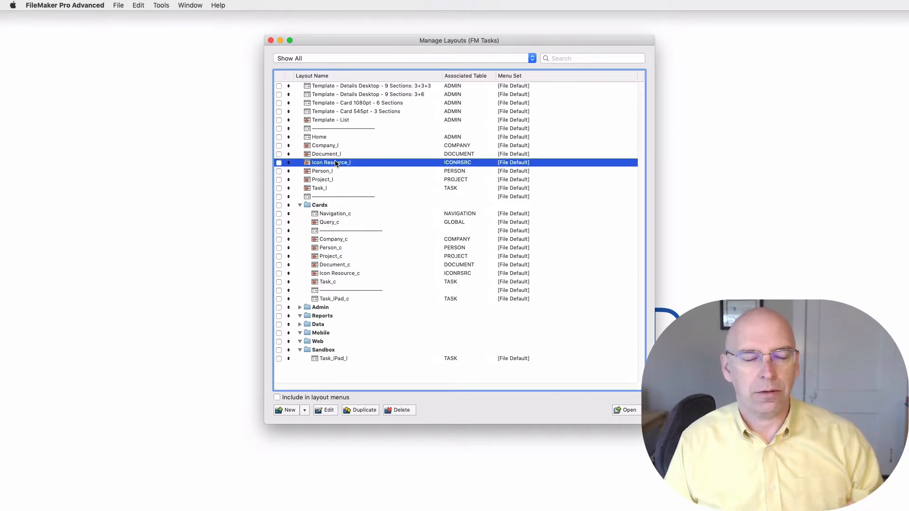
pyautogui.click(336, 154)
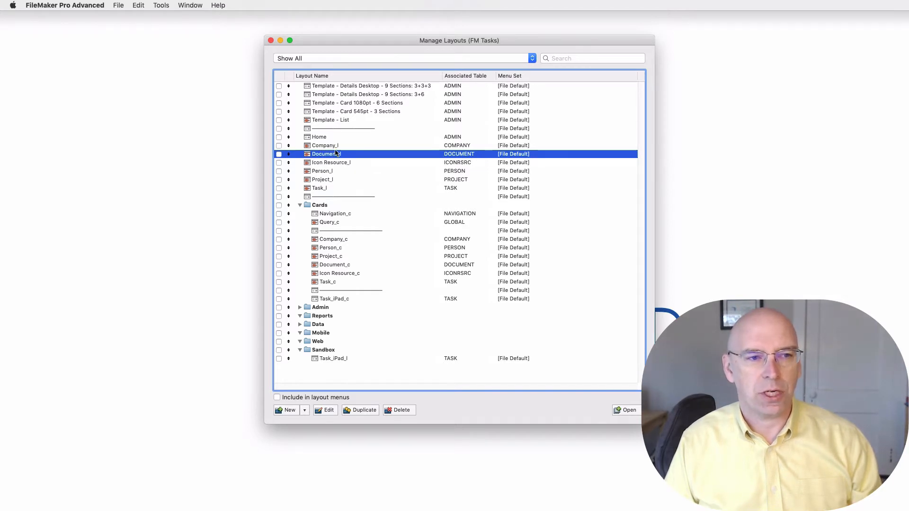
pyautogui.click(337, 146)
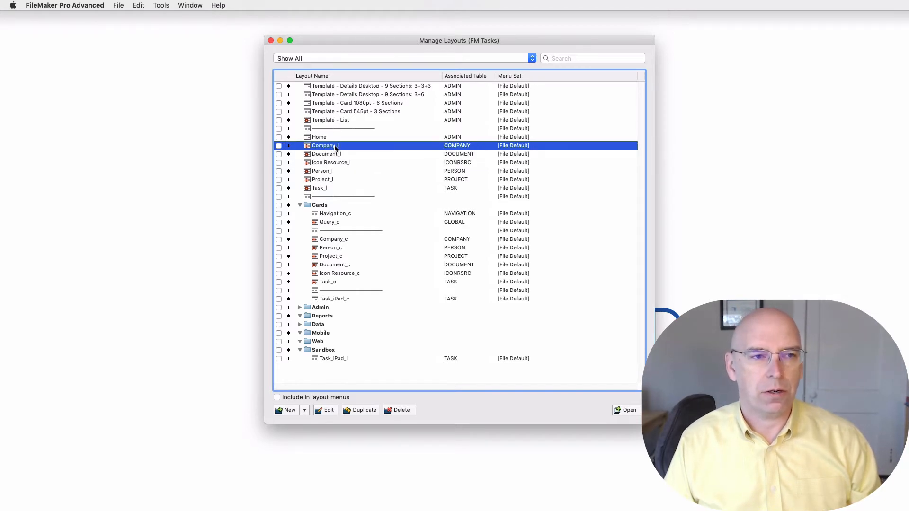
pyautogui.click(339, 121)
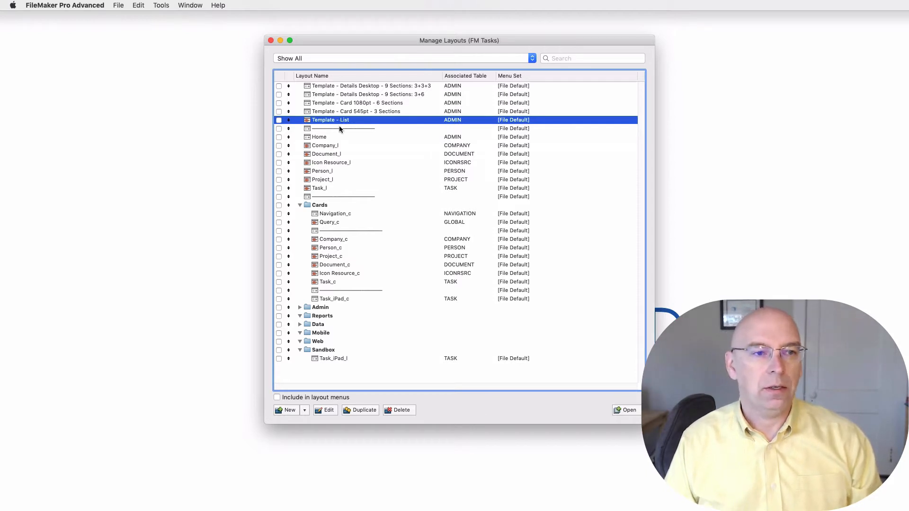
# Duplicate the Company_l layout, rename the copy Activity Log_l and have it show records from ACTIVITYLOG.
pyautogui.click(334, 147)
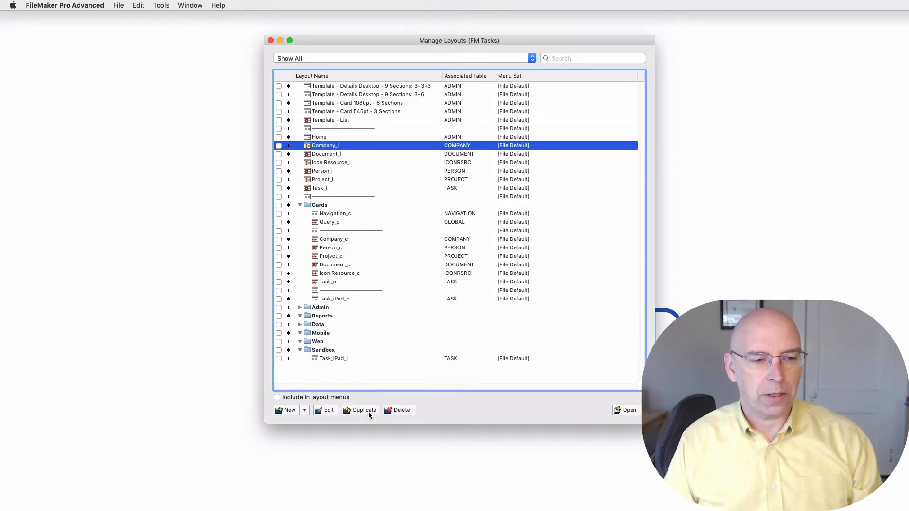
pyautogui.click(364, 411)
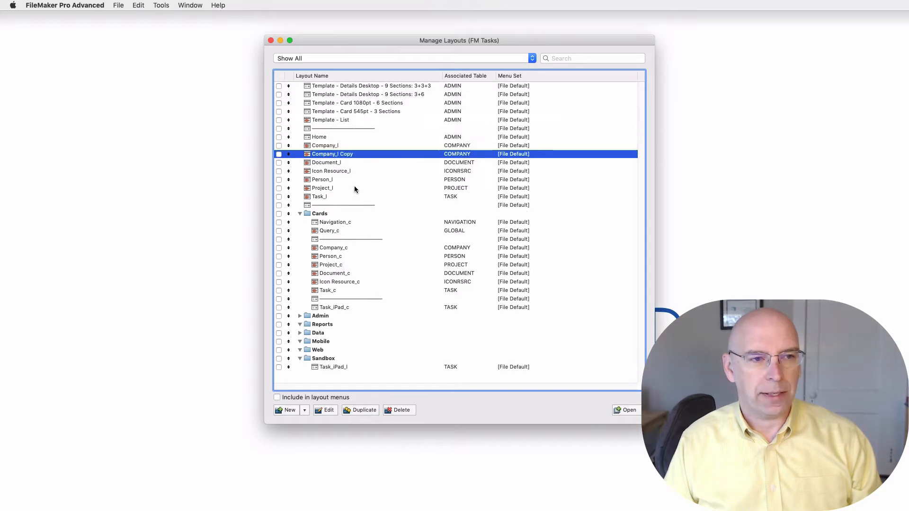
pyautogui.doubleClick(347, 159)
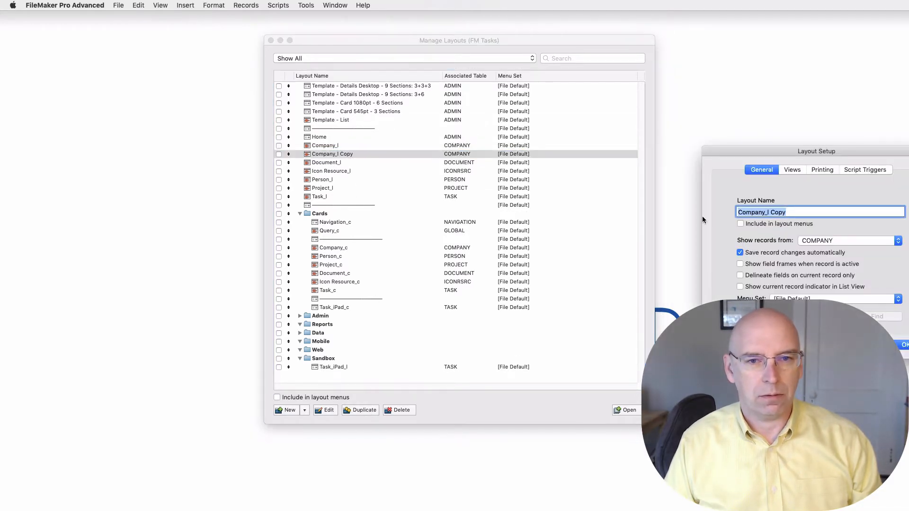
pyautogui.click(816, 245)
pyautogui.click(819, 141)
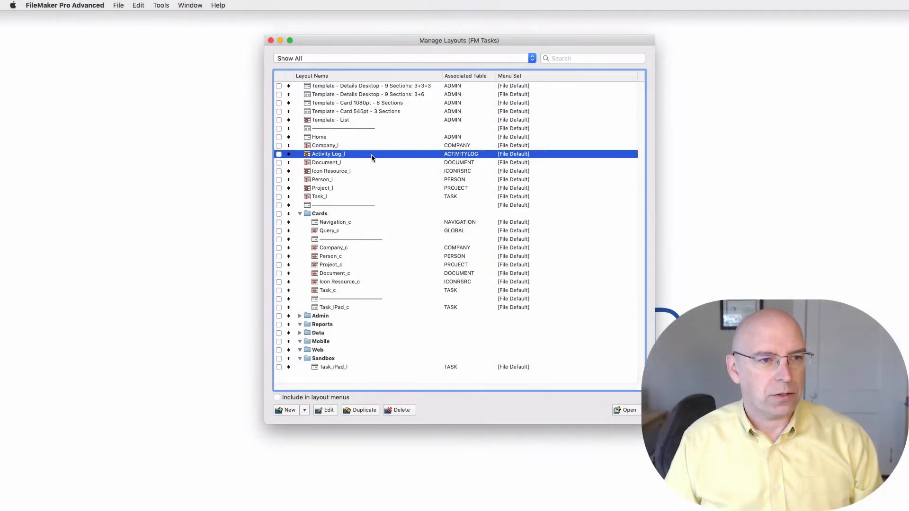
# Open the Activity Log_l layout in Layout mode and show the status toolbar.
pyautogui.click(625, 410)
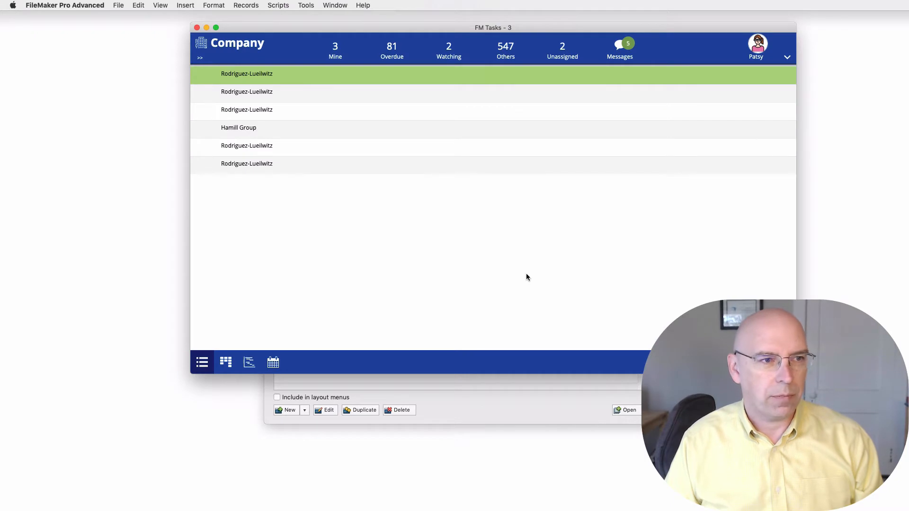
pyautogui.press('super+l')
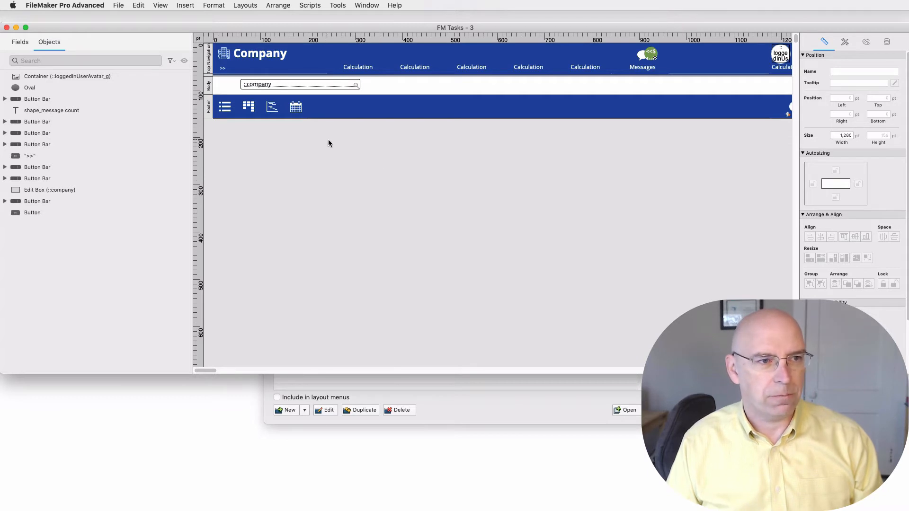
pyautogui.doubleClick(296, 85)
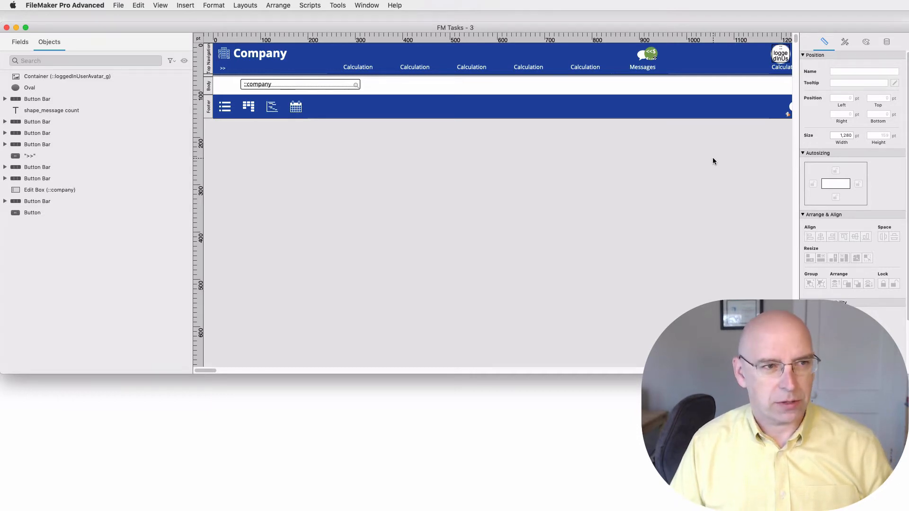
pyautogui.press('super+alt+s')
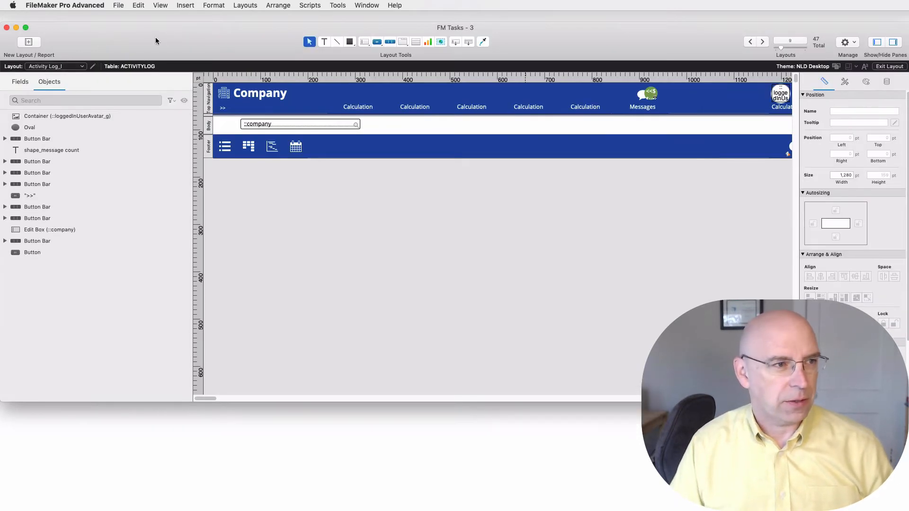
# Check the source table in Layout Setup and the related tables offered for the company edit box, keeping its field.
pyautogui.click(93, 66)
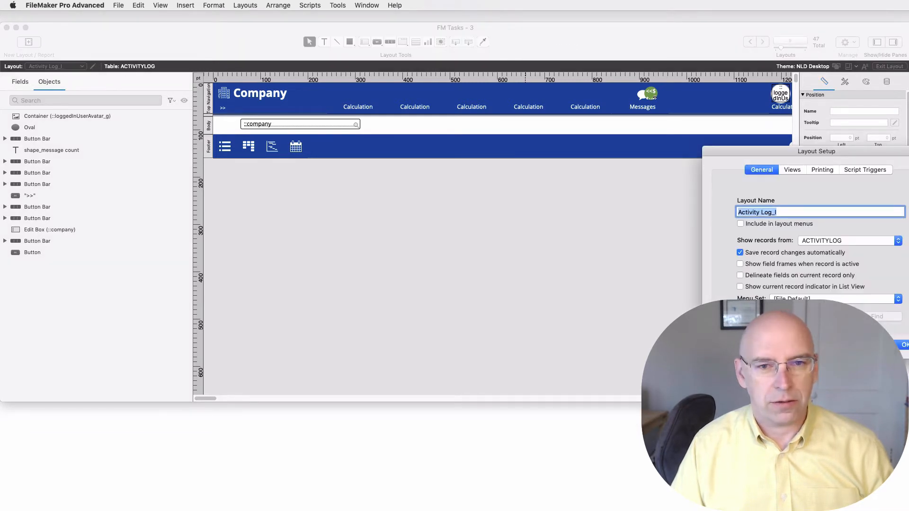
pyautogui.press('Return')
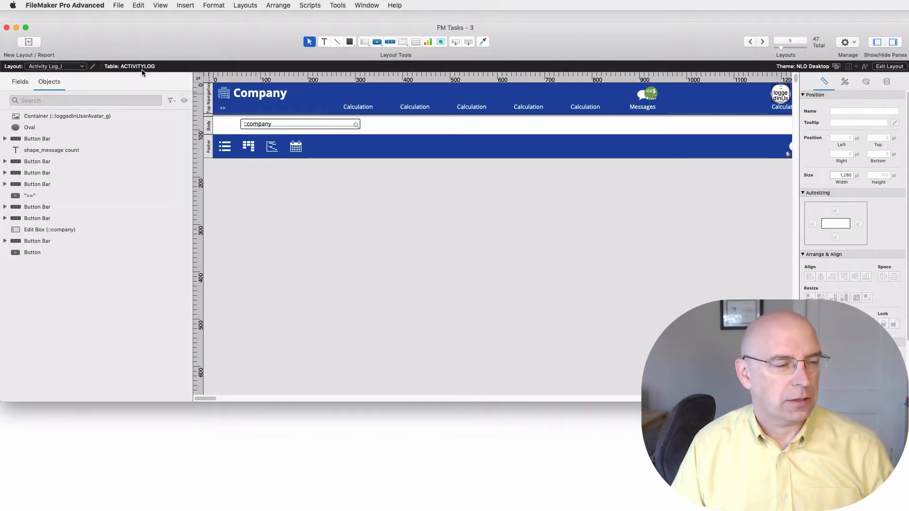
pyautogui.click(324, 125)
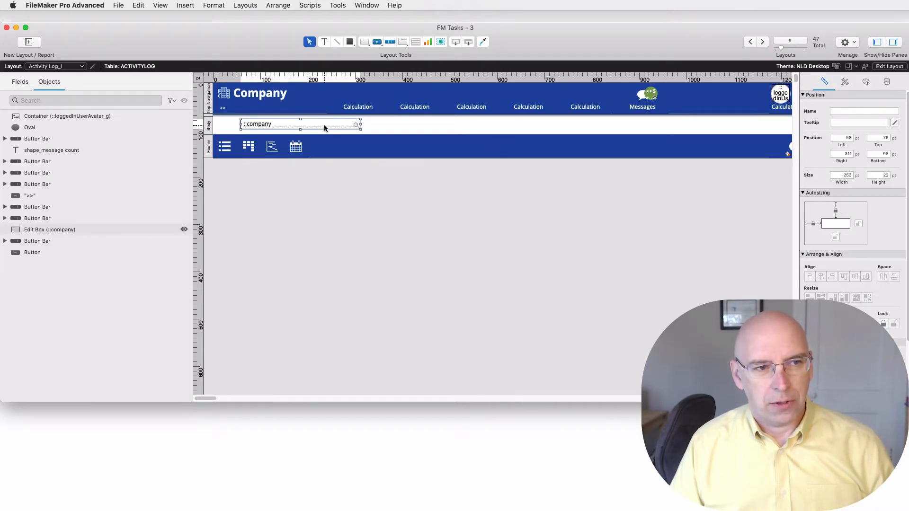
pyautogui.doubleClick(325, 126)
pyautogui.click(530, 76)
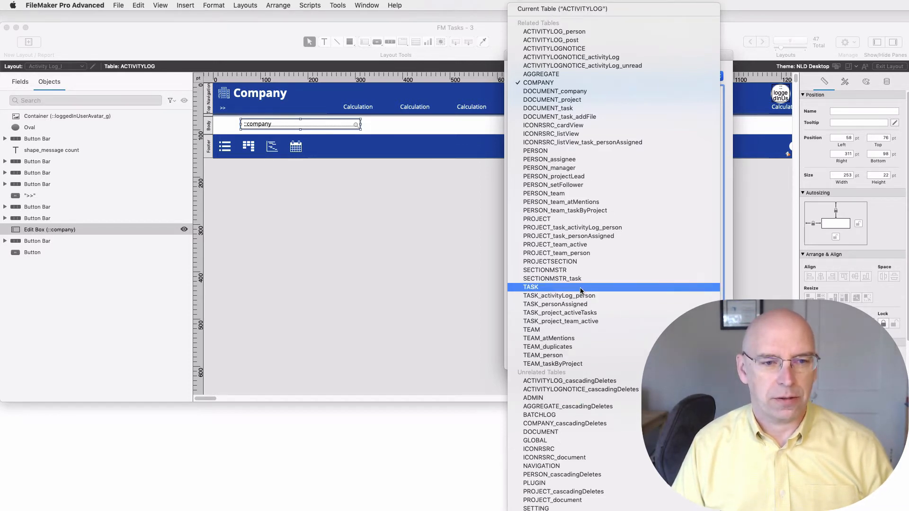
pyautogui.click(462, 280)
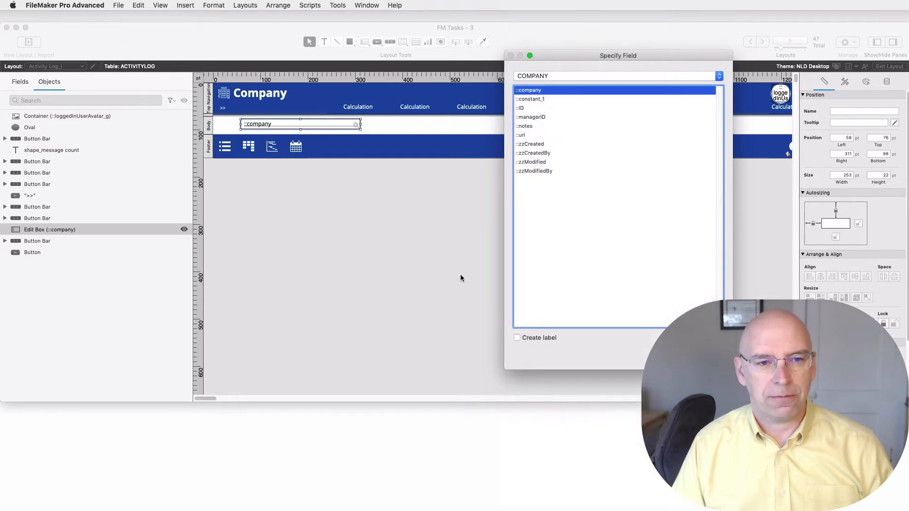
pyautogui.click(668, 354)
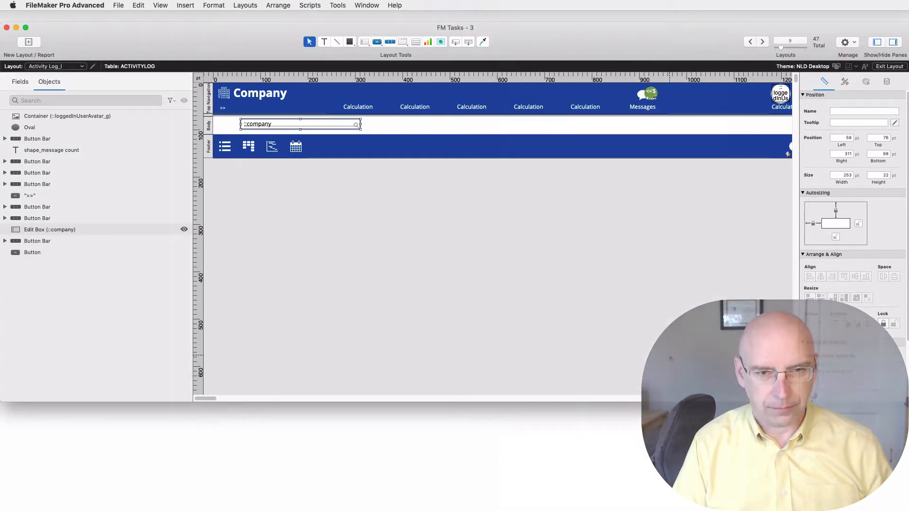
# Open the relationships graph and trace the path between the ACTIVITYLOG and COMPANY table occurrences.
pyautogui.press('super+shift+d')
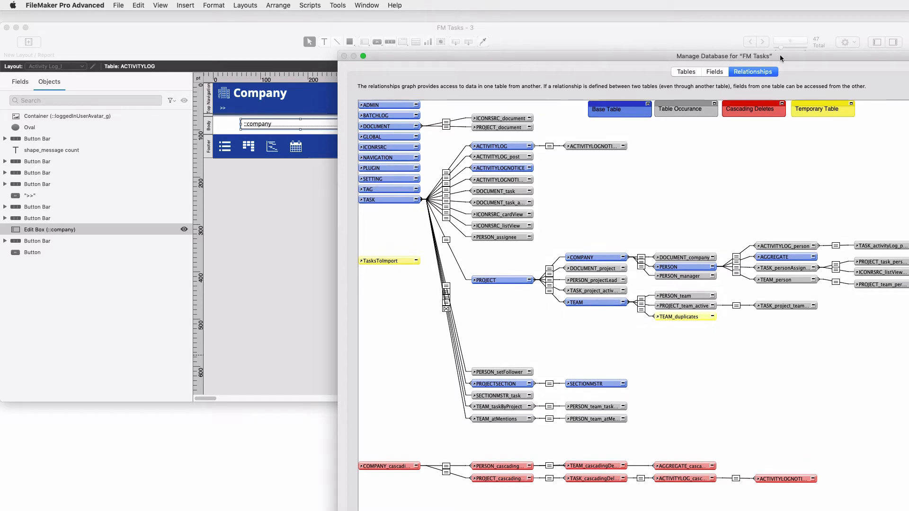
pyautogui.moveTo(780, 54); pyautogui.dragTo(649, 34)
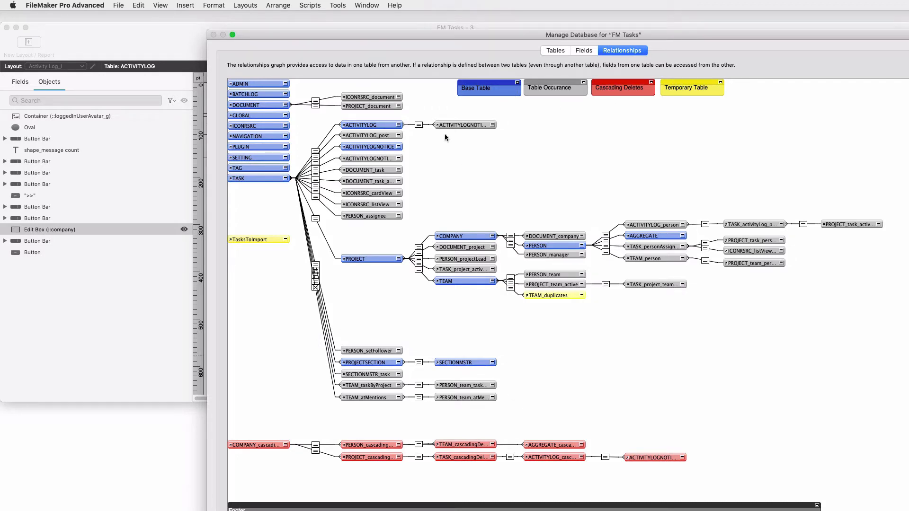
pyautogui.click(385, 124)
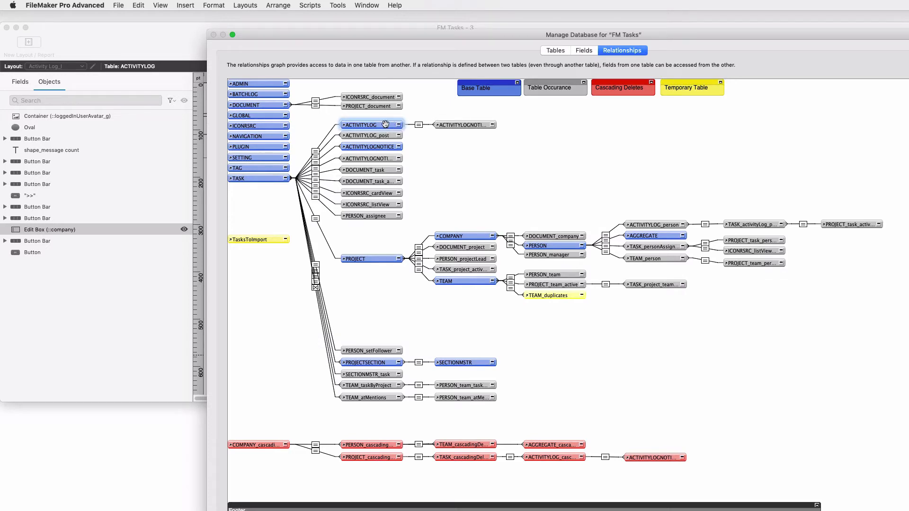
pyautogui.click(525, 248)
pyautogui.click(475, 235)
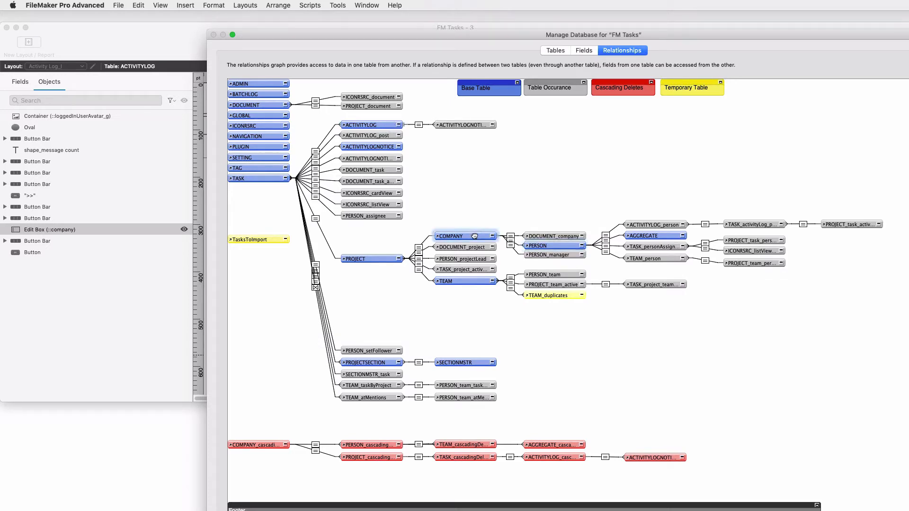
pyautogui.click(648, 235)
pyautogui.click(617, 208)
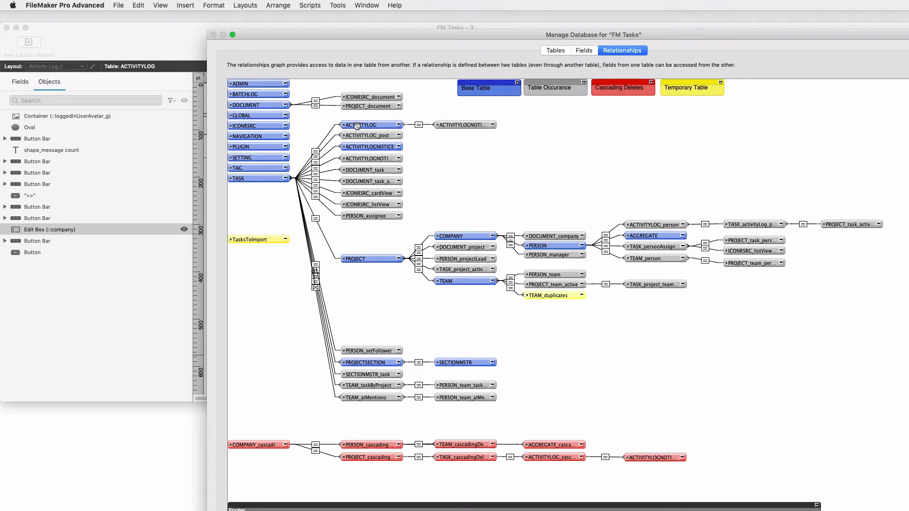
# Examine the relationship between TASK and ACTIVITYLOG, and close the database manager discarding any changes.
pyautogui.doubleClick(316, 152)
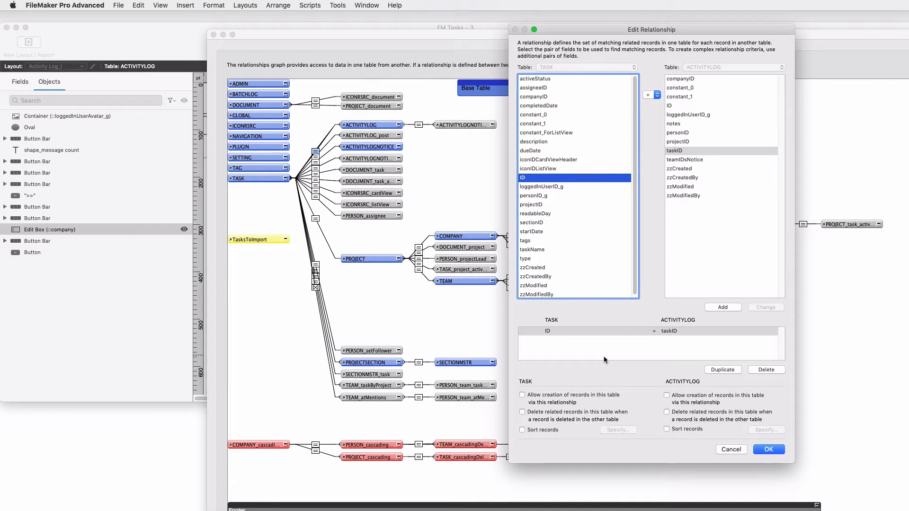
pyautogui.press('Return')
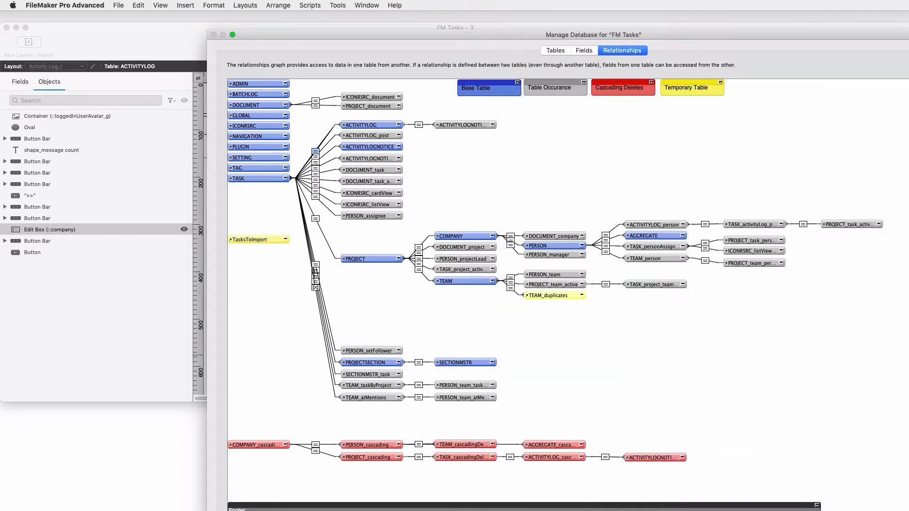
pyautogui.press('Escape')
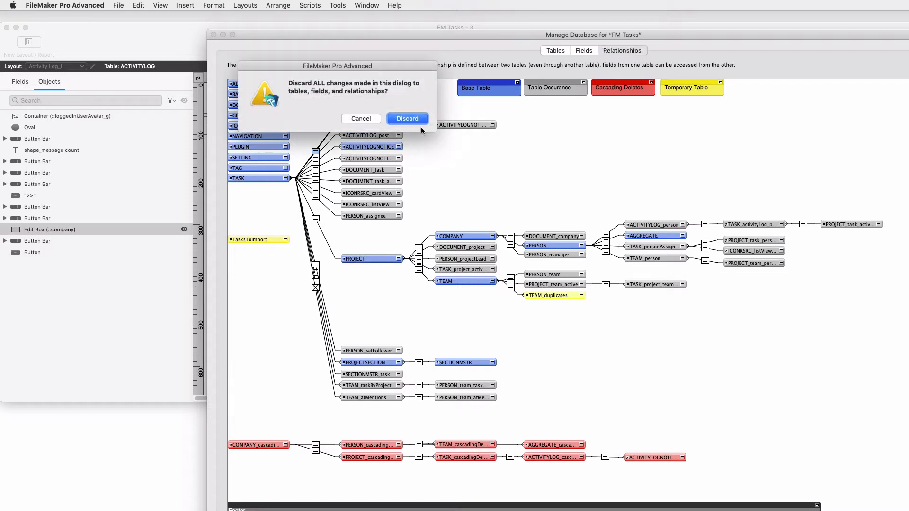
pyautogui.click(413, 121)
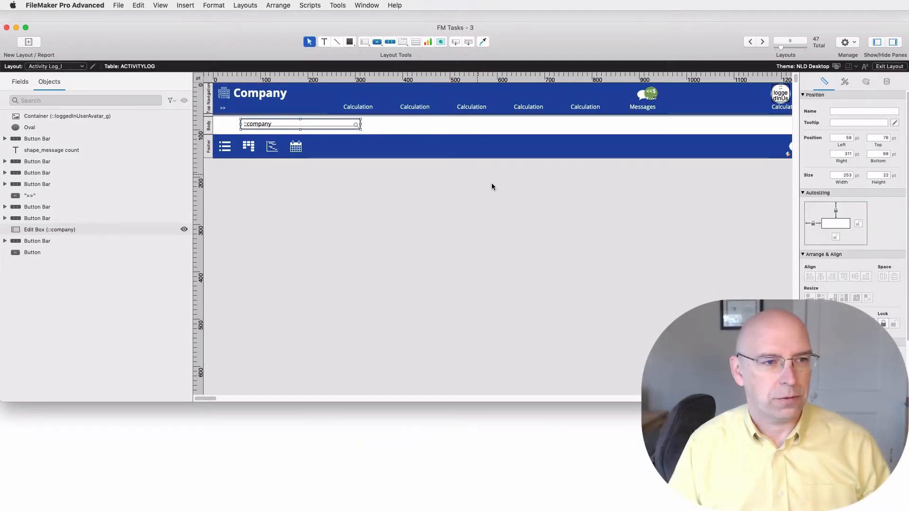
# Point the company edit box in the body to the taskName field of the related TASK table and narrow it to about half its width.
pyautogui.doubleClick(338, 125)
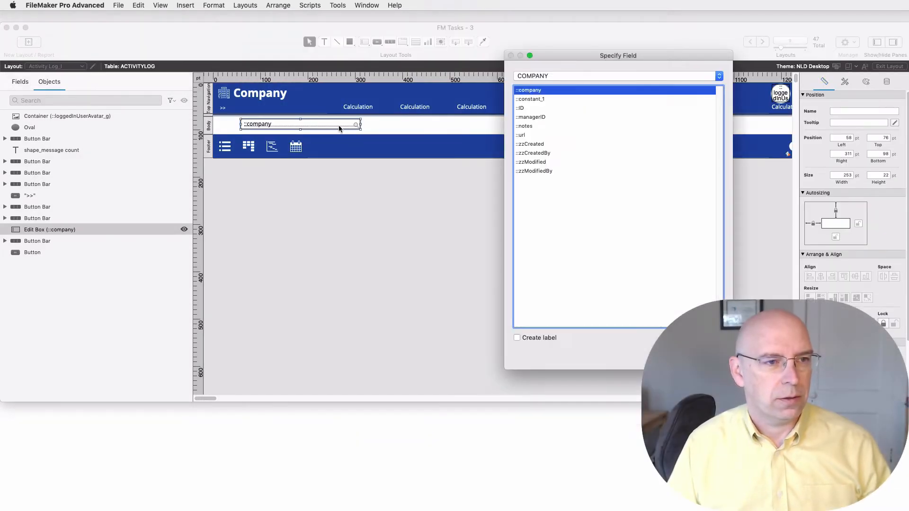
pyautogui.click(548, 76)
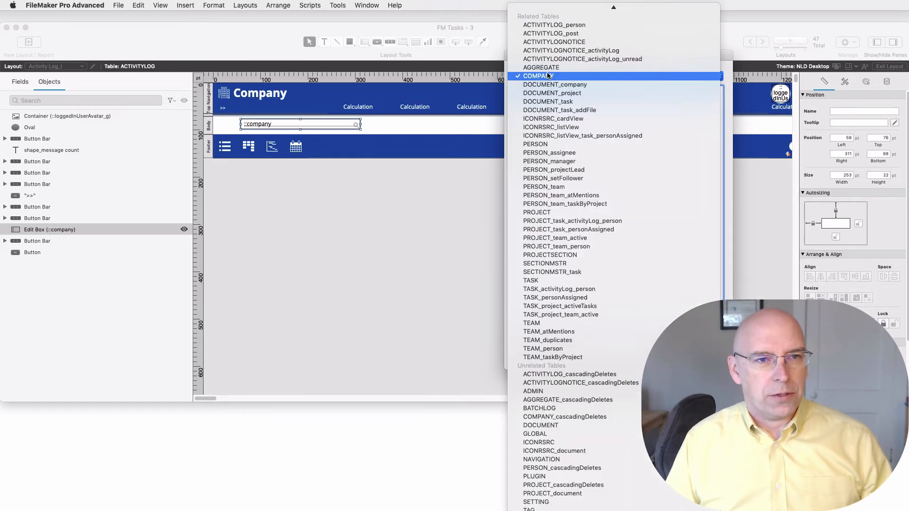
pyautogui.click(535, 281)
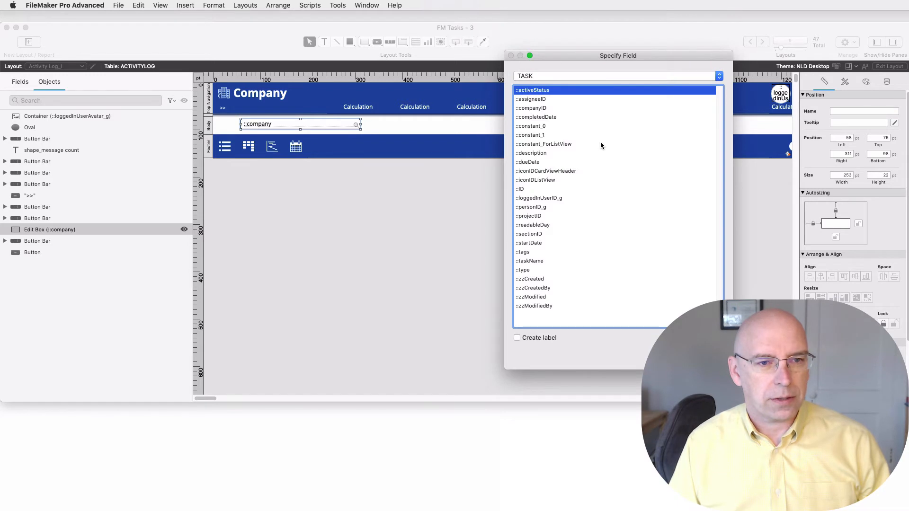
pyautogui.click(545, 260)
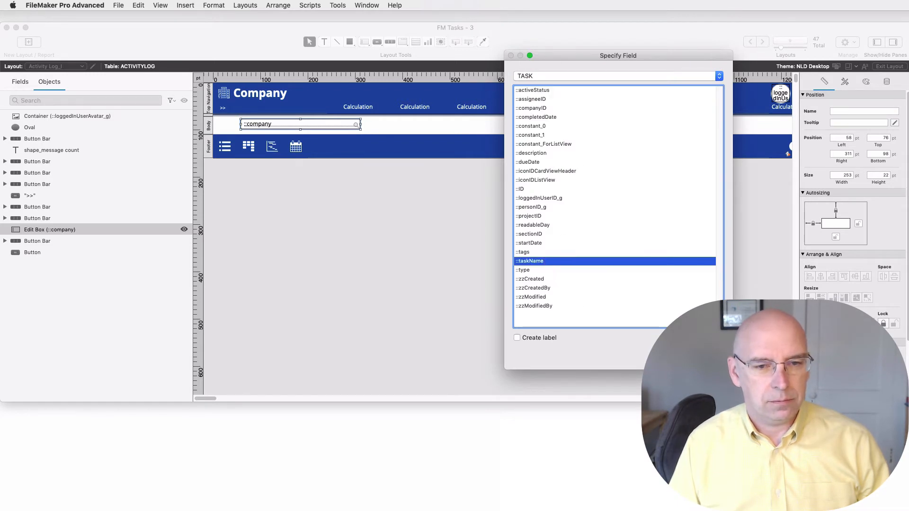
pyautogui.press('Return')
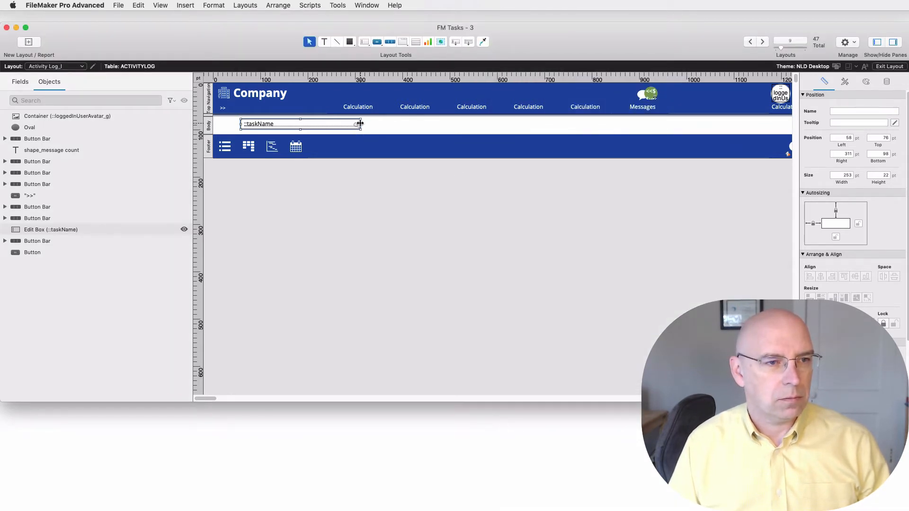
pyautogui.moveTo(361, 124); pyautogui.dragTo(297, 123)
# Copy the notes edit box and the zzCreatedBy/zzCreated merge text from the task layout's comments portal into the Activity Log_l body, beside taskName.
pyautogui.click(731, 148)
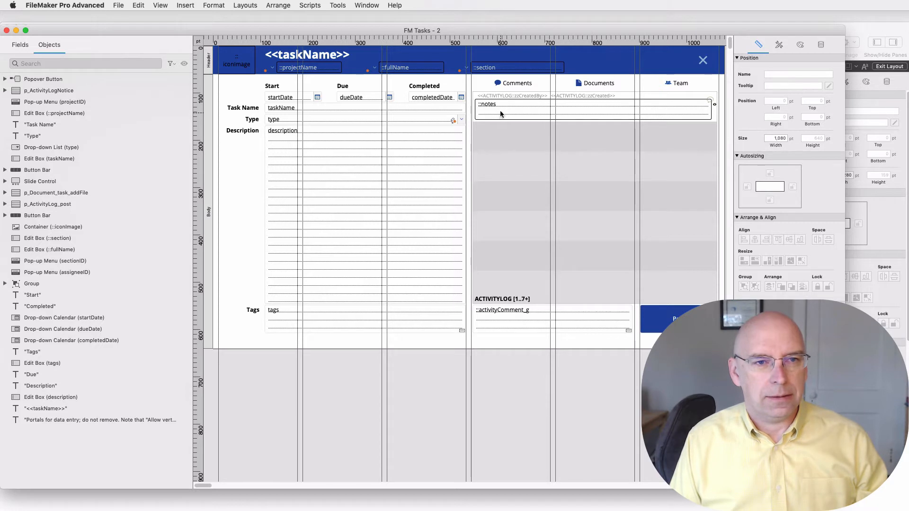
pyautogui.click(496, 102)
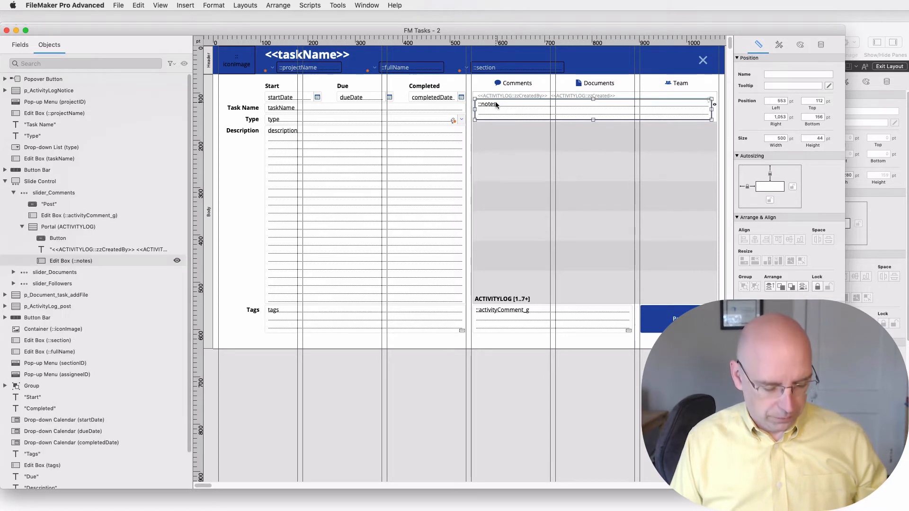
pyautogui.keyDown('shift'); pyautogui.click(500, 97); pyautogui.keyUp('shift')
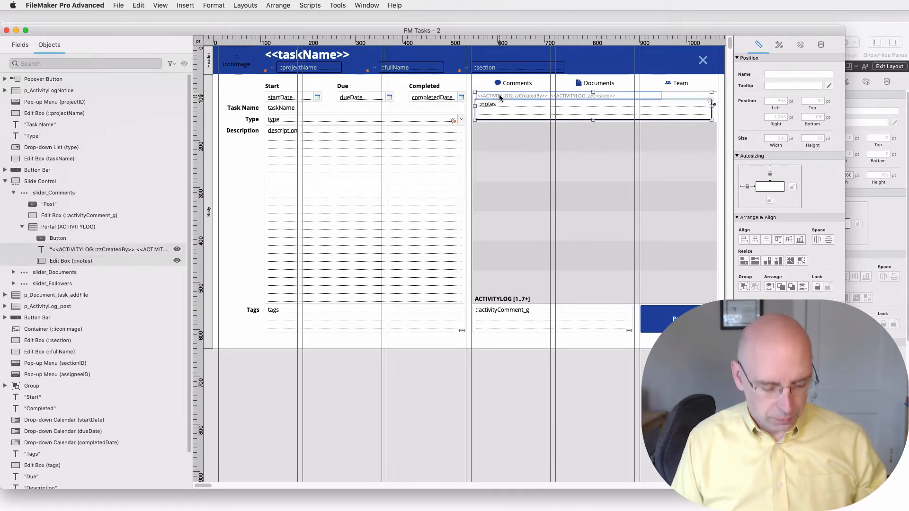
pyautogui.click(15, 30)
pyautogui.click(363, 134)
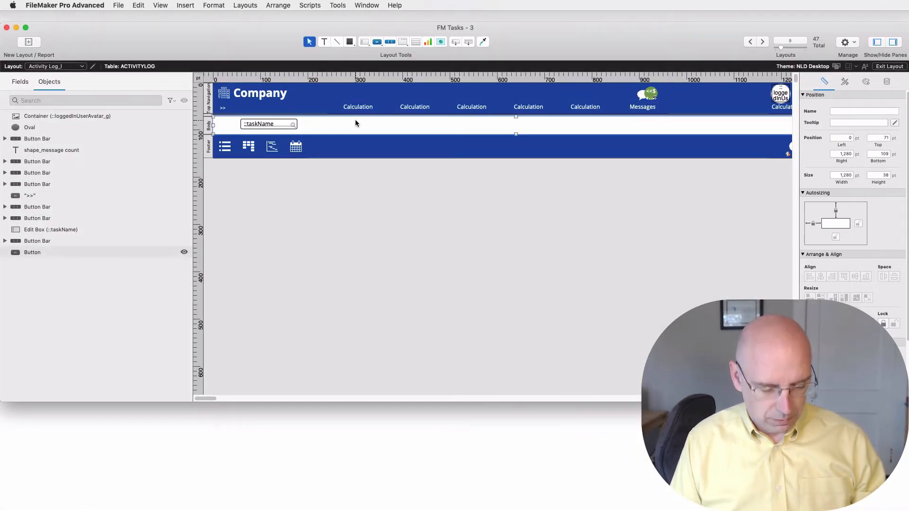
pyautogui.press('super+v')
pyautogui.moveTo(344, 108); pyautogui.dragTo(459, 139)
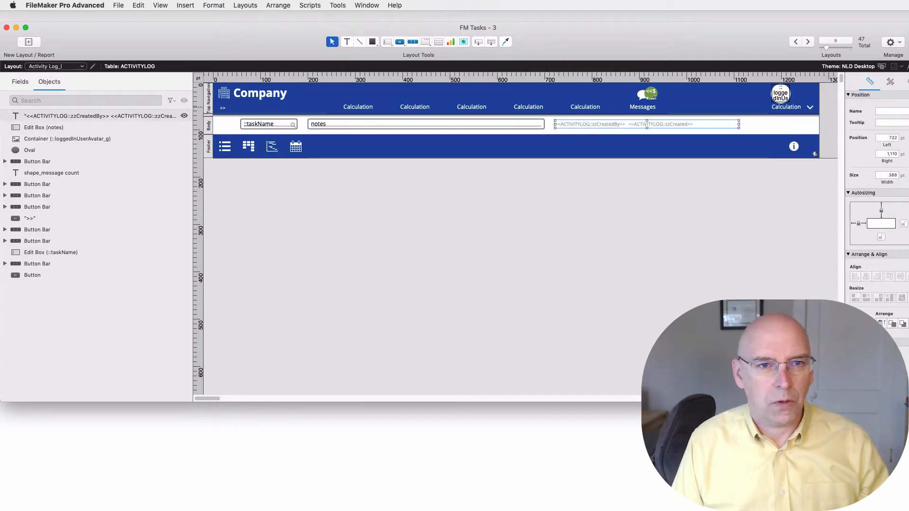
# Check the list in Browse mode, delete the full-width button behind the body fields, and test selecting several records.
pyautogui.press('super+b')
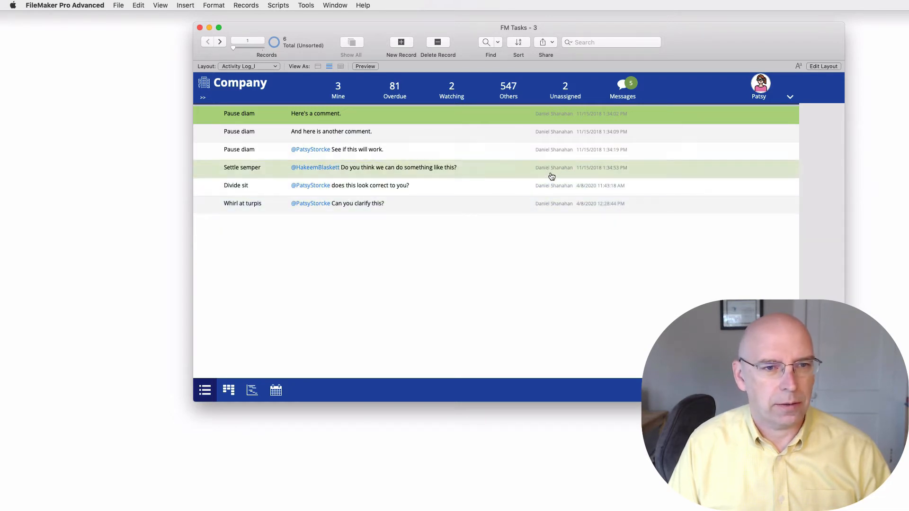
pyautogui.press('super+l')
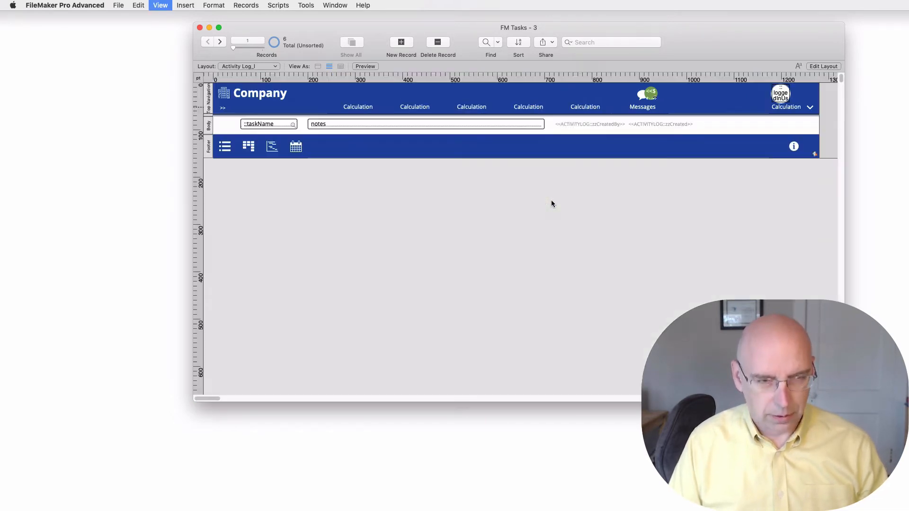
pyautogui.click(757, 125)
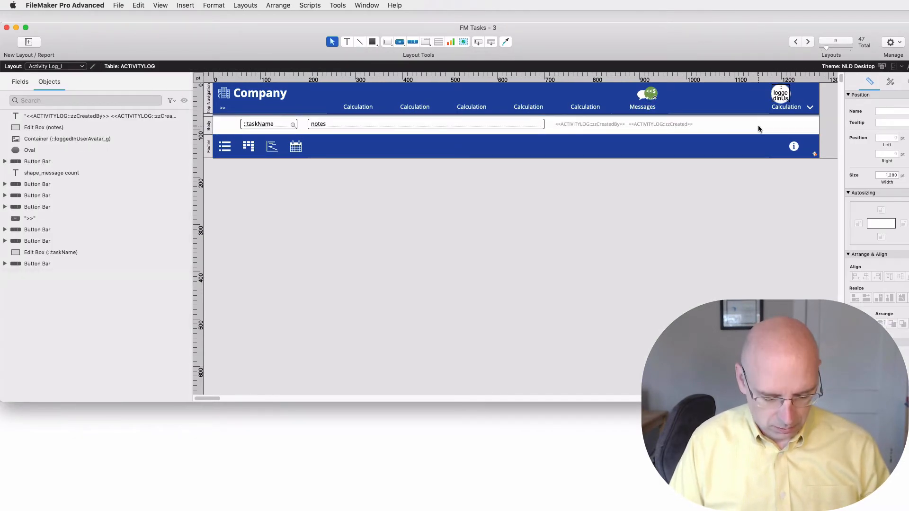
pyautogui.press('super+b')
pyautogui.click(589, 151)
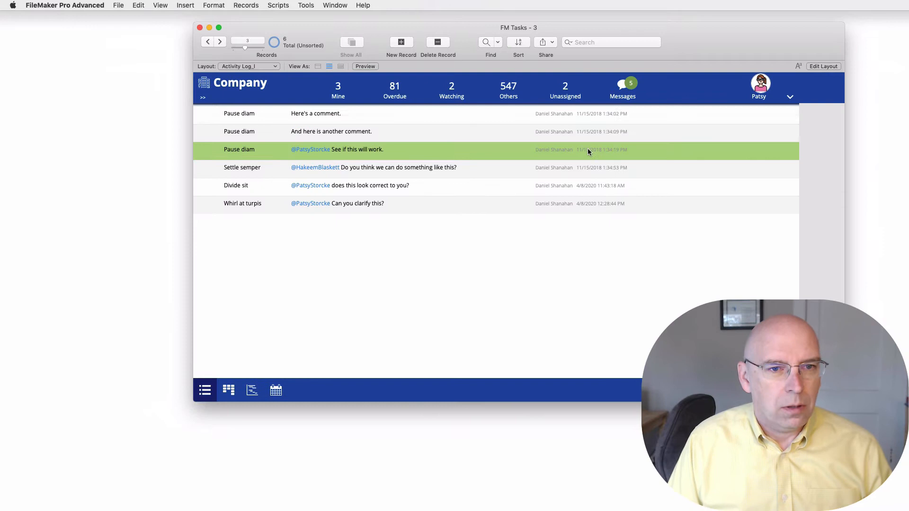
pyautogui.click(584, 177)
pyautogui.click(584, 191)
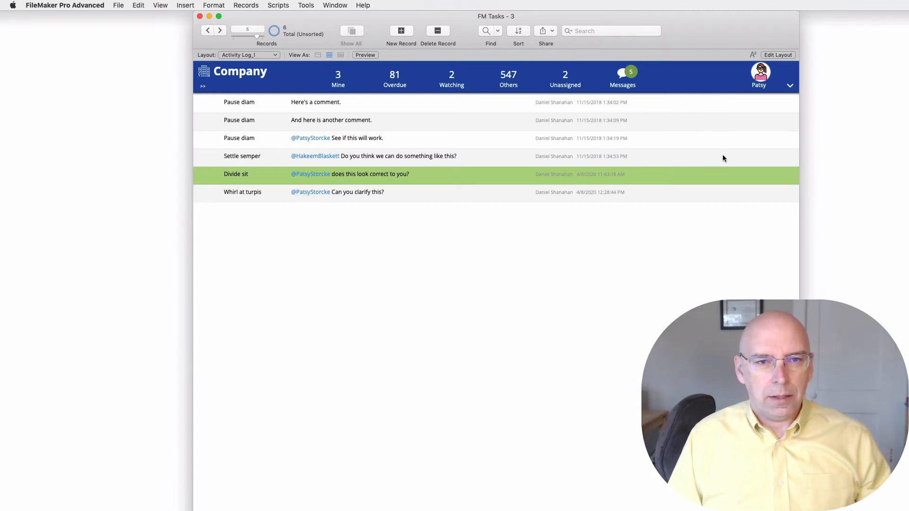
# Relabel the Company title button bar in the top navigation as "Alerts".
pyautogui.press('super+l')
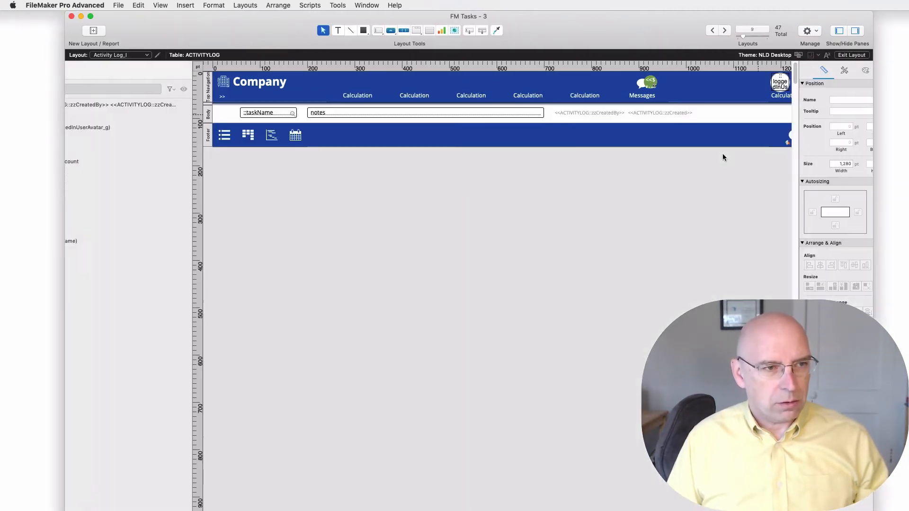
pyautogui.click(254, 86)
pyautogui.doubleClick(254, 85)
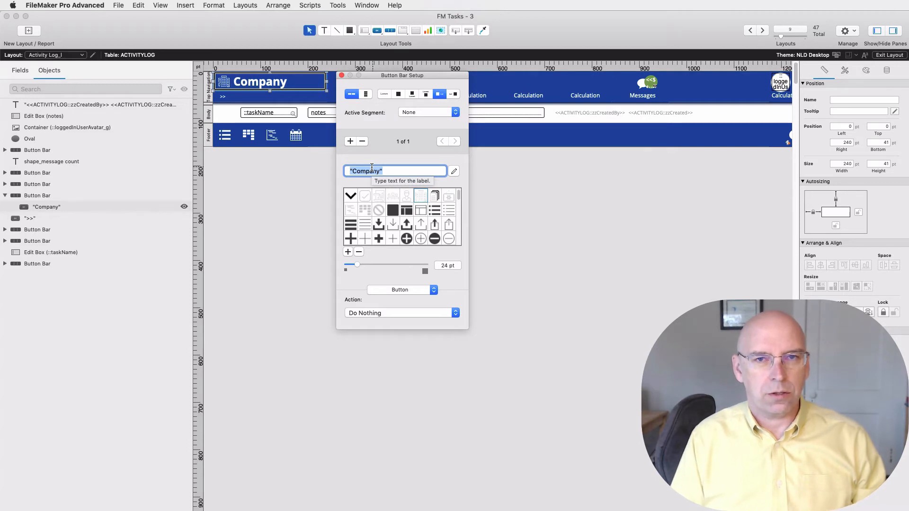
pyautogui.write('Alerts')
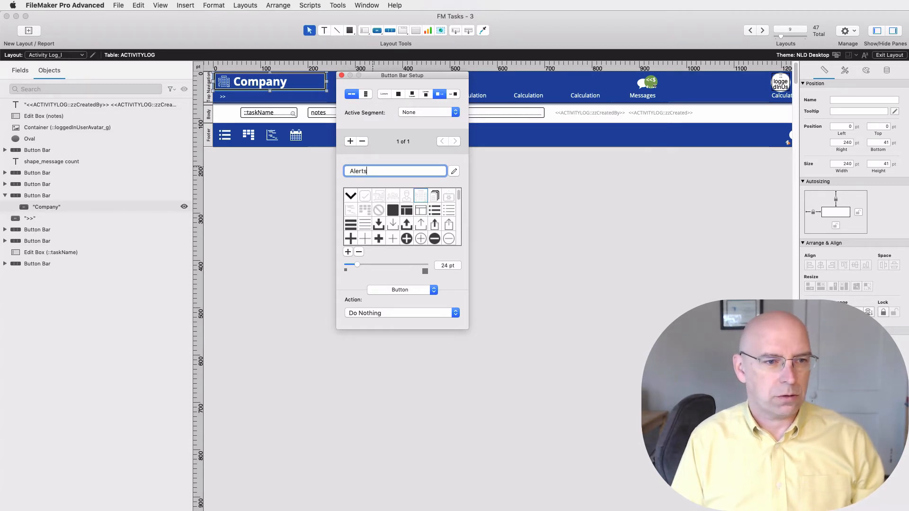
pyautogui.press('Return')
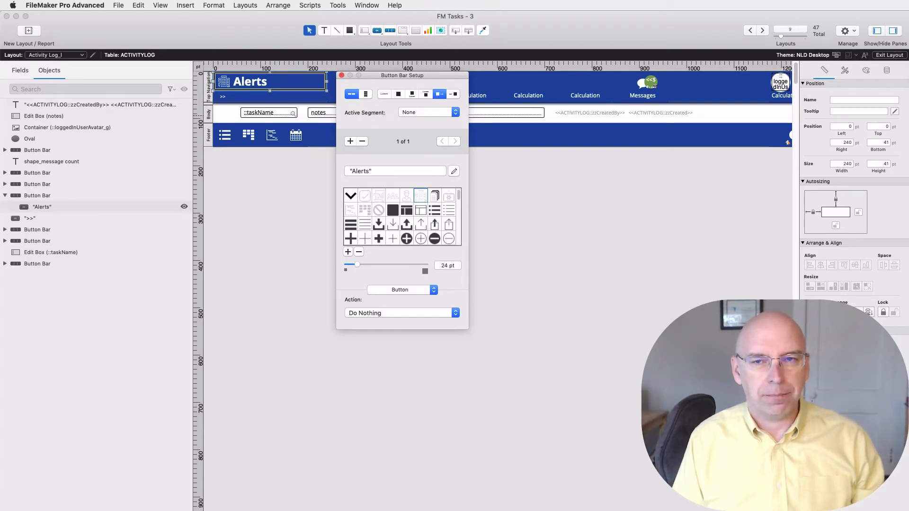
# Switch to Brave, convert the alert SVG icon with the SVGinator converter at fmsvg.com, and save the result in the Images folder.
pyautogui.press('super+Tab')
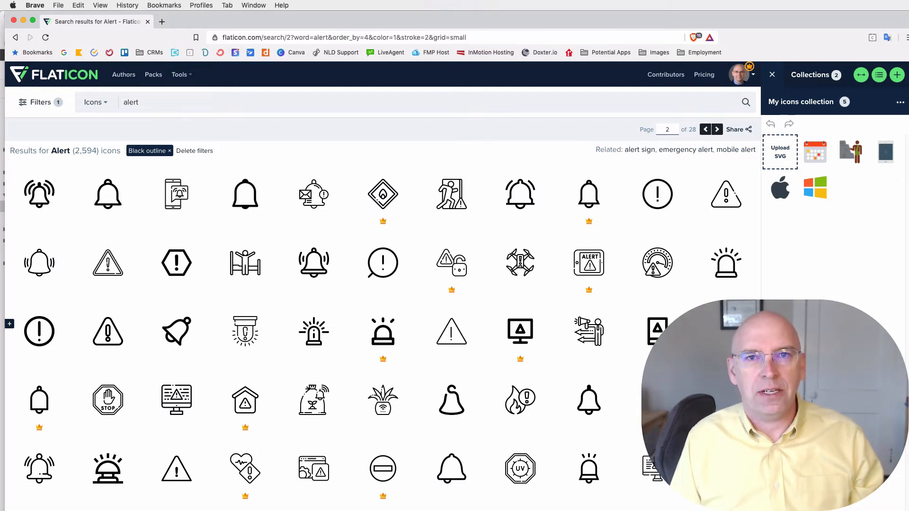
pyautogui.press('super+Tab')
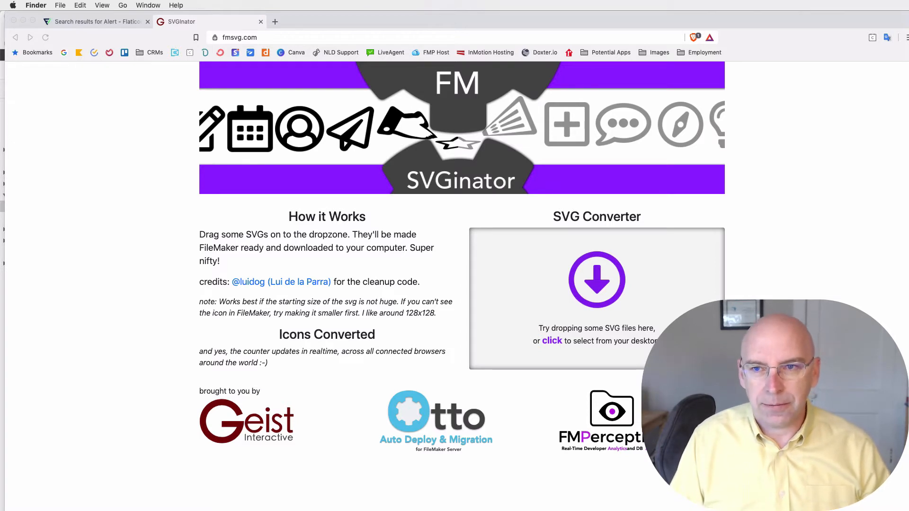
pyautogui.moveTo(908, 284); pyautogui.dragTo(637, 291)
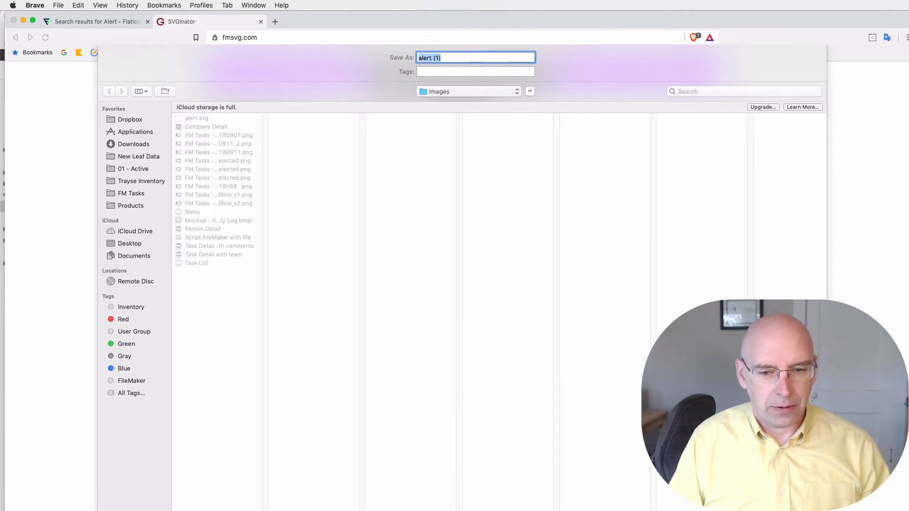
pyautogui.press('Return')
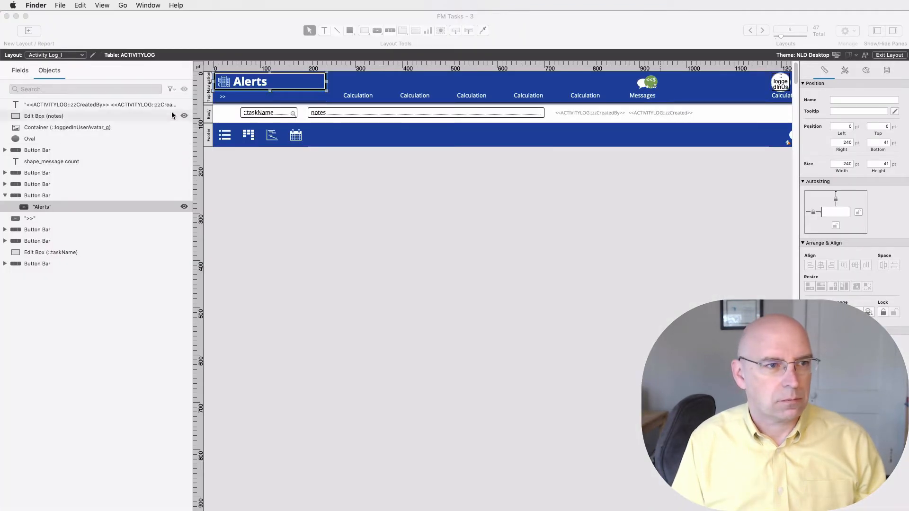
# Add alert.svg from the Images folder as a custom icon for the Alerts button bar in FileMaker, and close its setup.
pyautogui.doubleClick(218, 81)
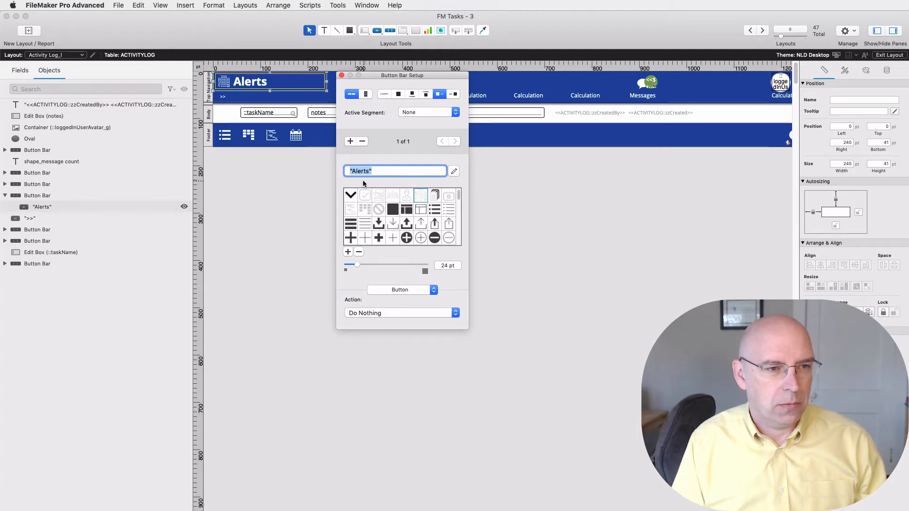
pyautogui.click(348, 251)
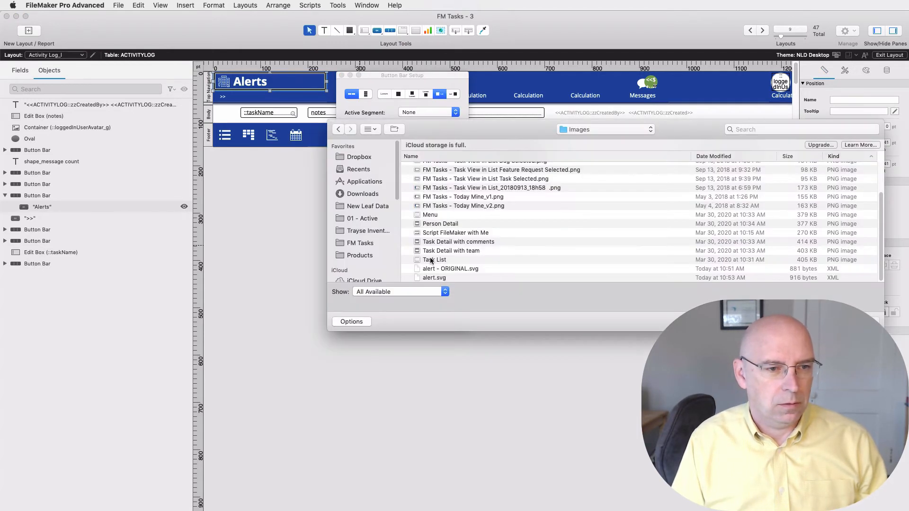
pyautogui.click(432, 278)
pyautogui.click(859, 321)
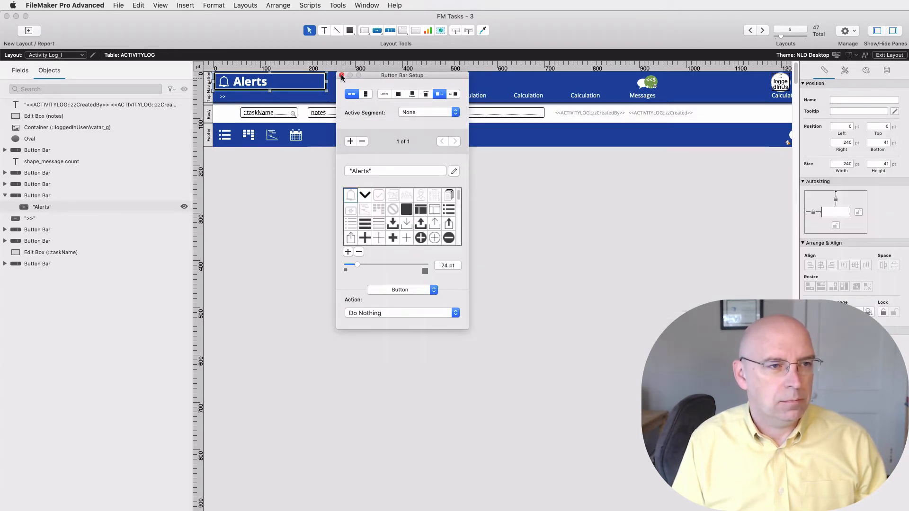
pyautogui.click(341, 76)
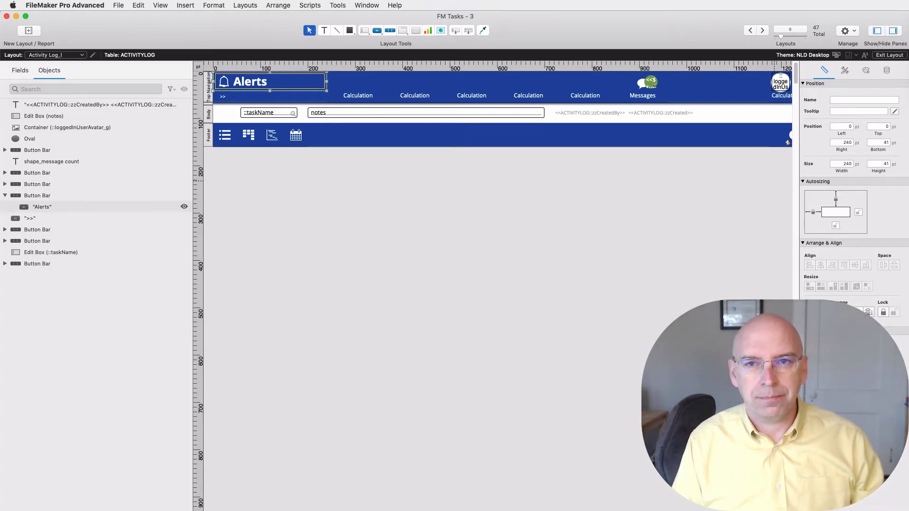
# Open the Project_l layout from Manage Layouts in a new window and examine its header's part definition without changing it.
pyautogui.press('super+shift+l')
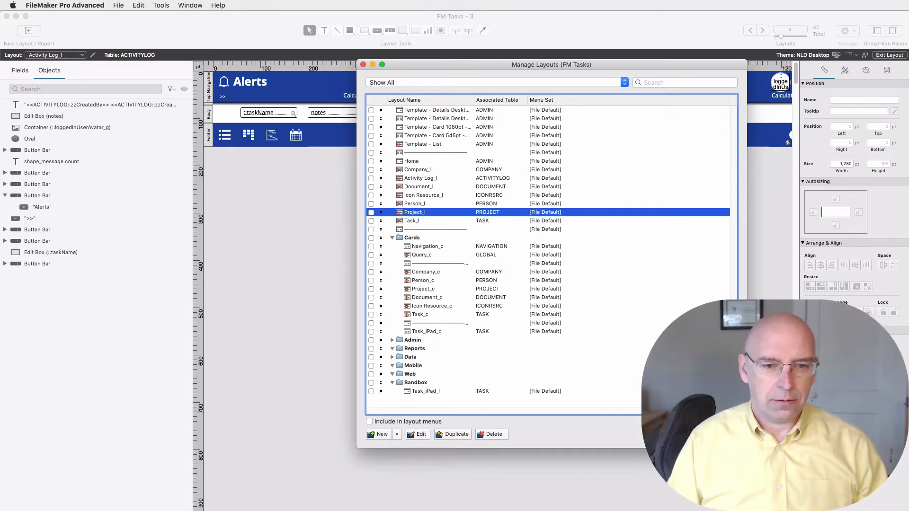
pyautogui.click(718, 434)
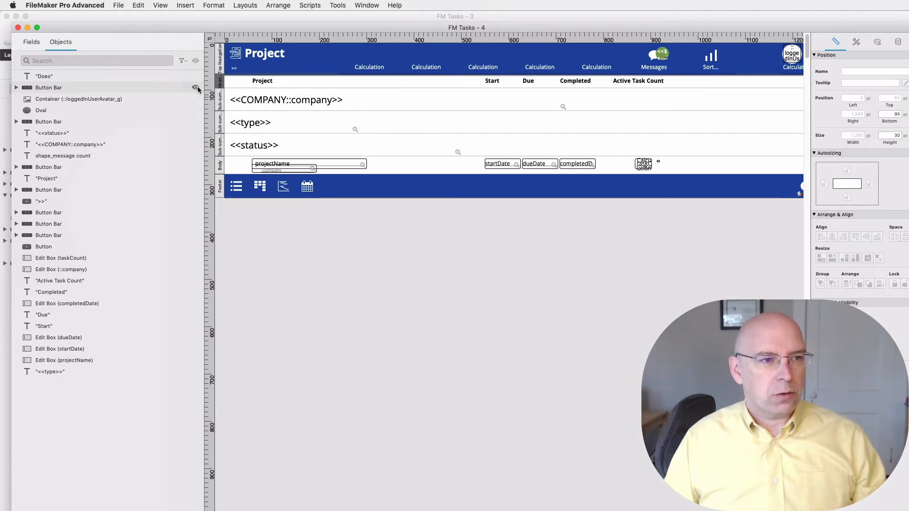
pyautogui.doubleClick(217, 84)
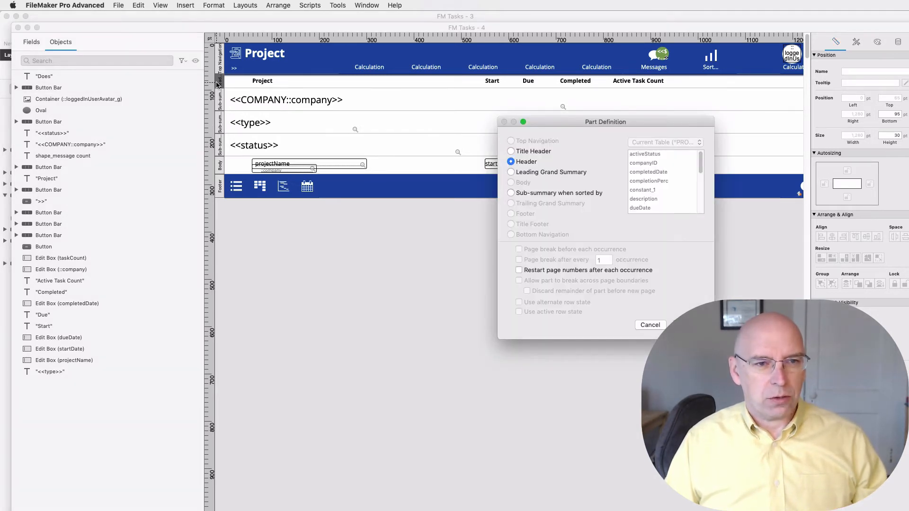
pyautogui.click(652, 325)
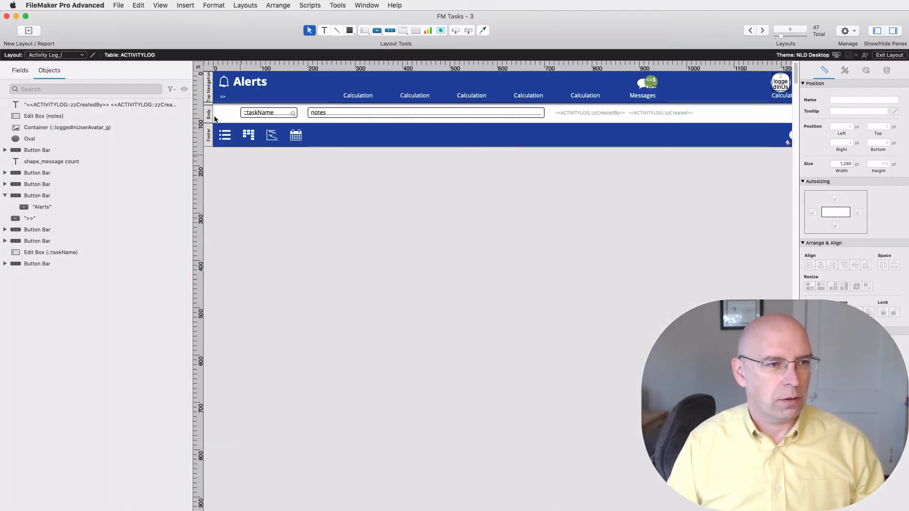
# Examine the Activity Log layout's part setup and header part definition without changing them, and preview the list in Browse mode.
pyautogui.rightClick(206, 116)
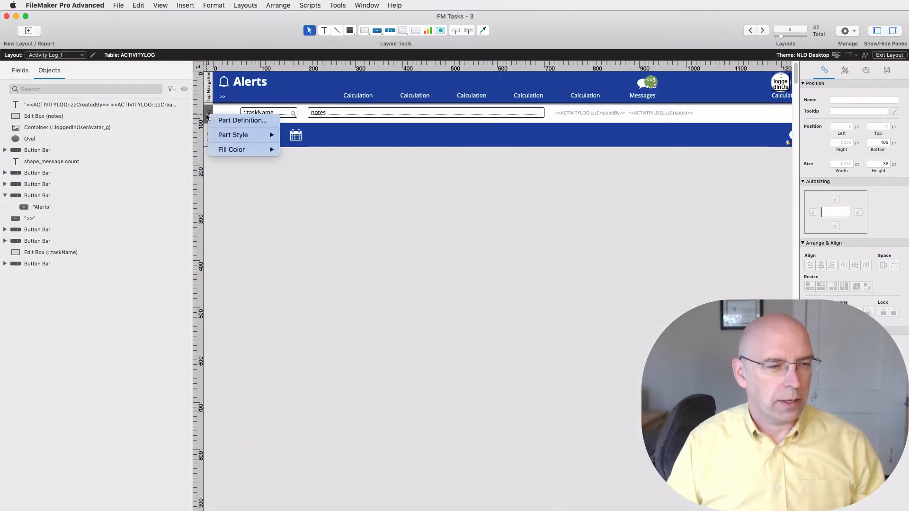
pyautogui.rightClick(263, 181)
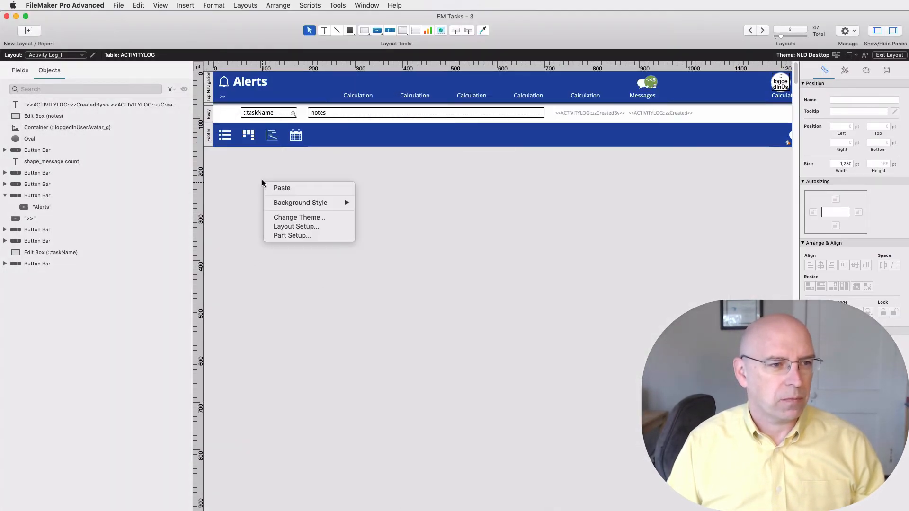
pyautogui.click(298, 236)
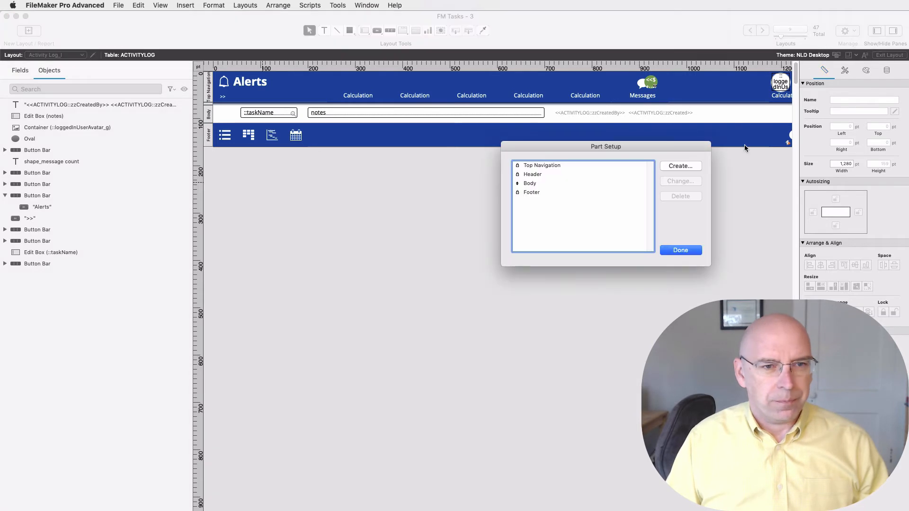
pyautogui.click(690, 164)
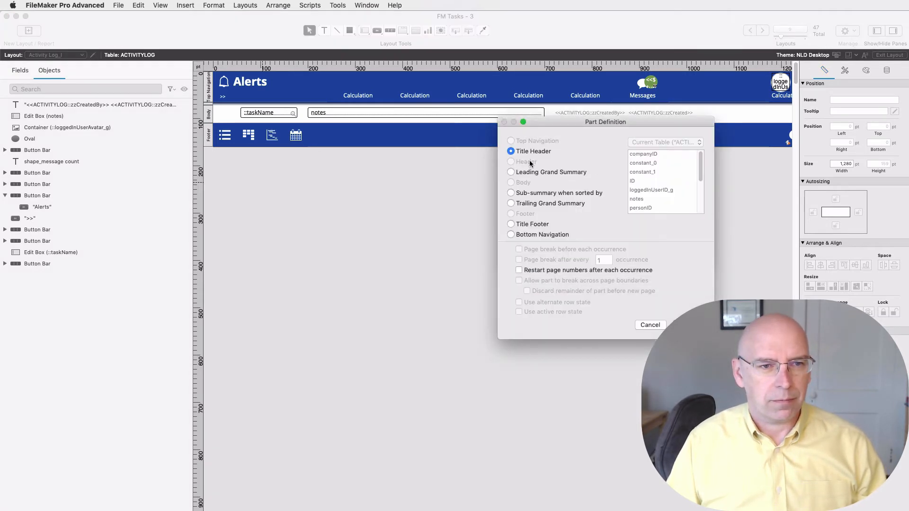
pyautogui.click(649, 323)
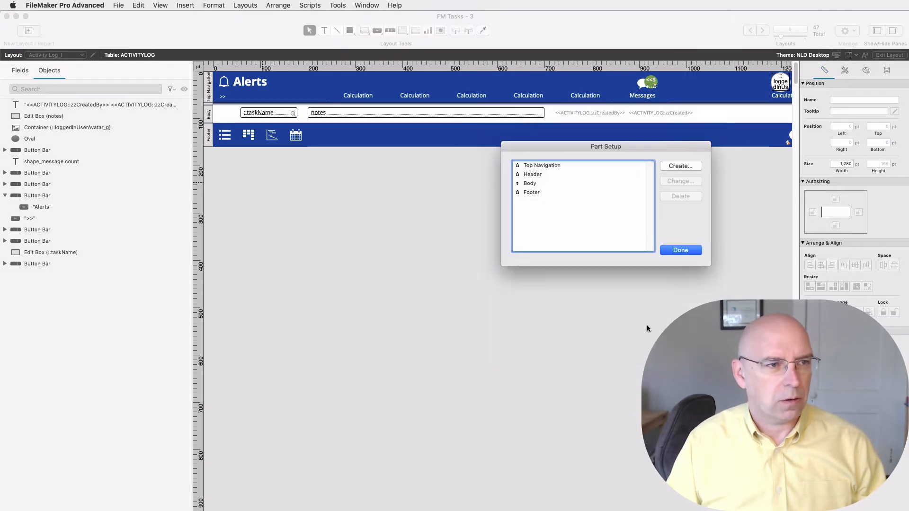
pyautogui.click(680, 250)
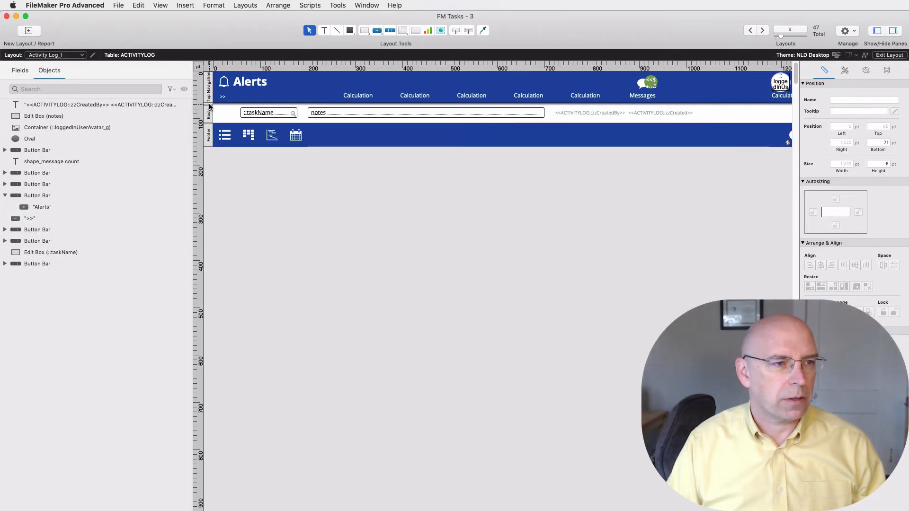
pyautogui.doubleClick(210, 107)
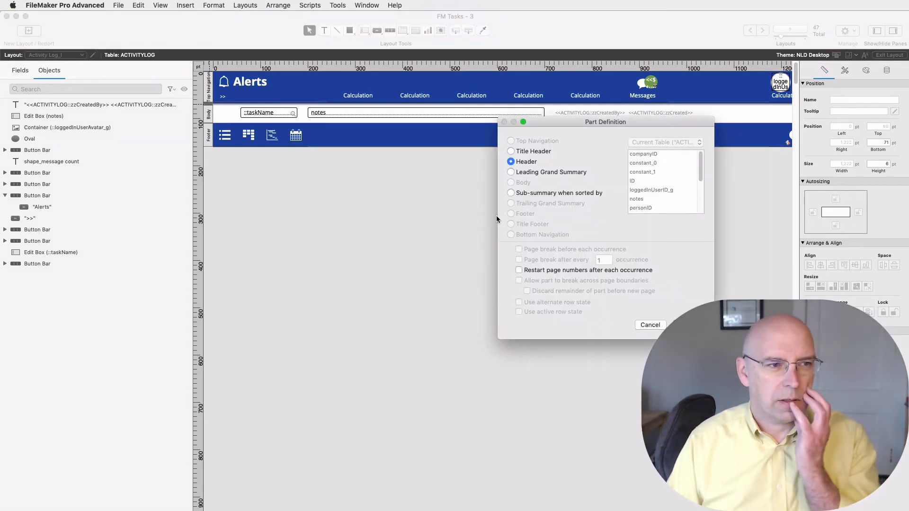
pyautogui.press('Escape')
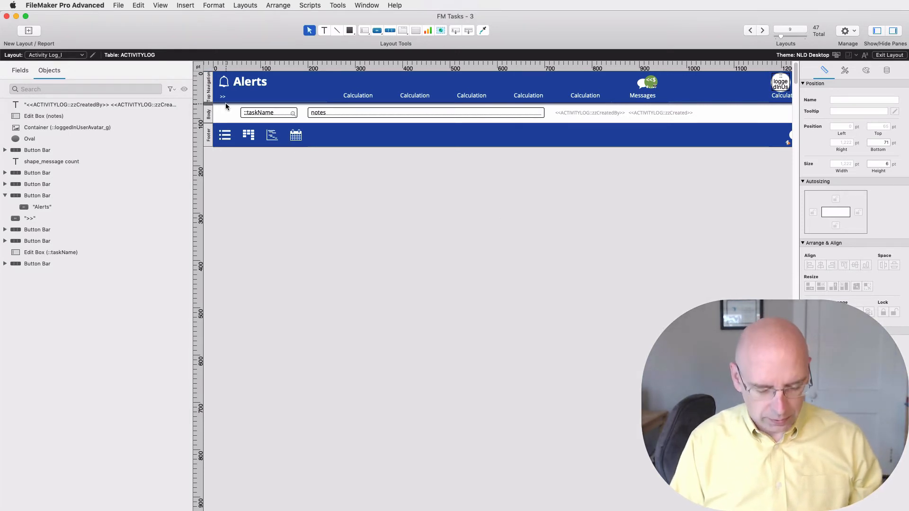
pyautogui.press('super+b')
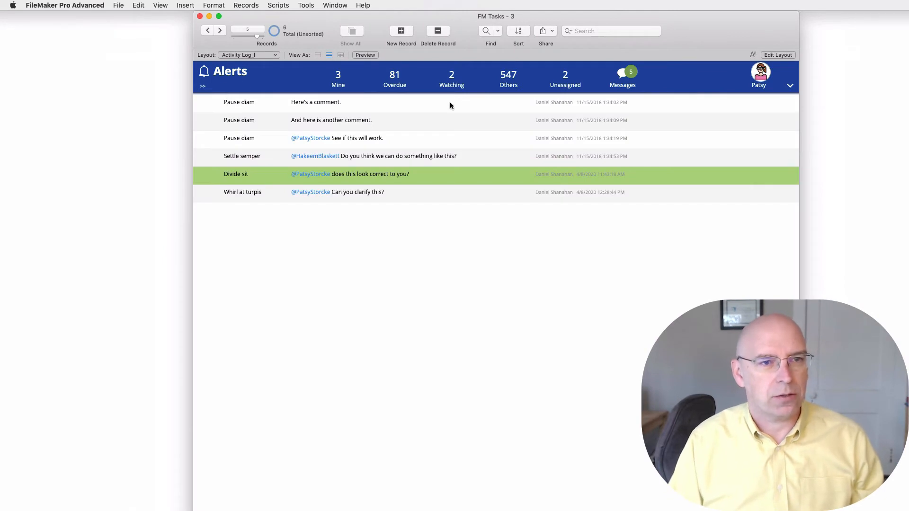
pyautogui.press('super+l')
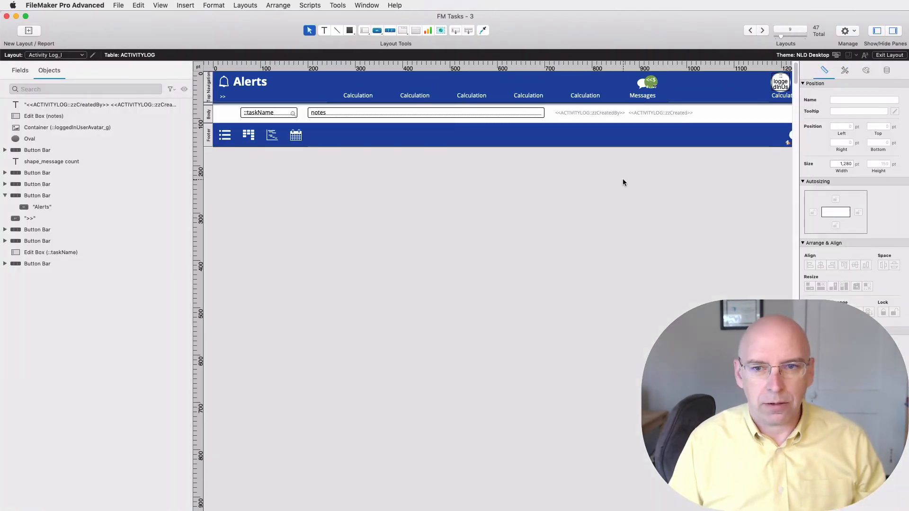
# Open the Project_l layout from Manage Layouts and examine its header part's height and style, then return to the Activity Log layout.
pyautogui.press('super+shift+l')
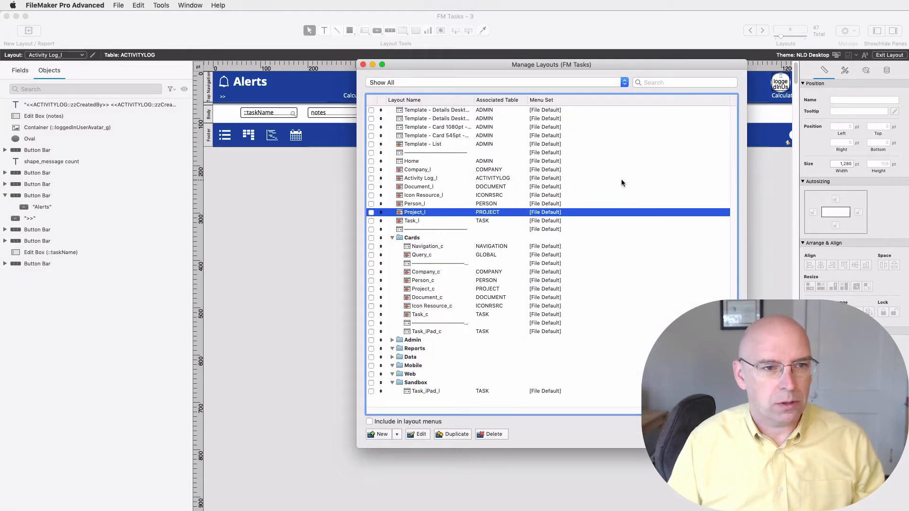
pyautogui.click(717, 434)
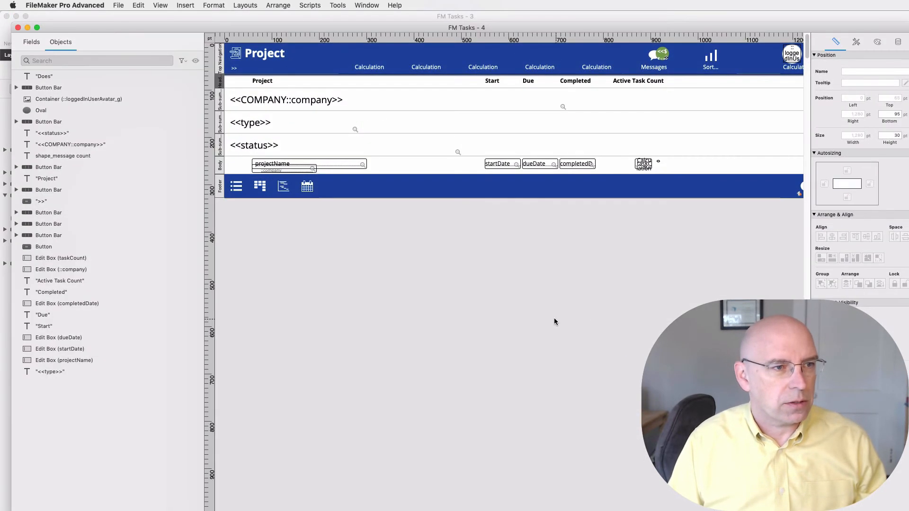
pyautogui.click(414, 74)
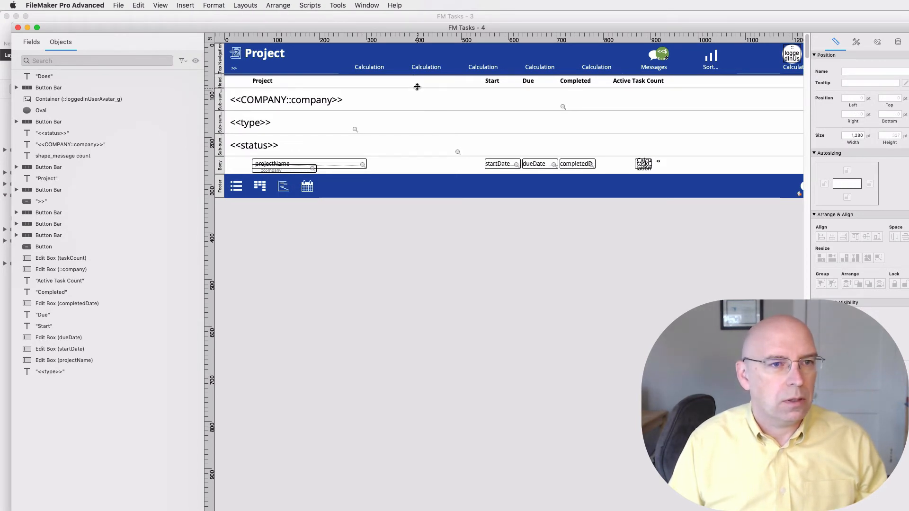
pyautogui.click(407, 77)
pyautogui.click(408, 98)
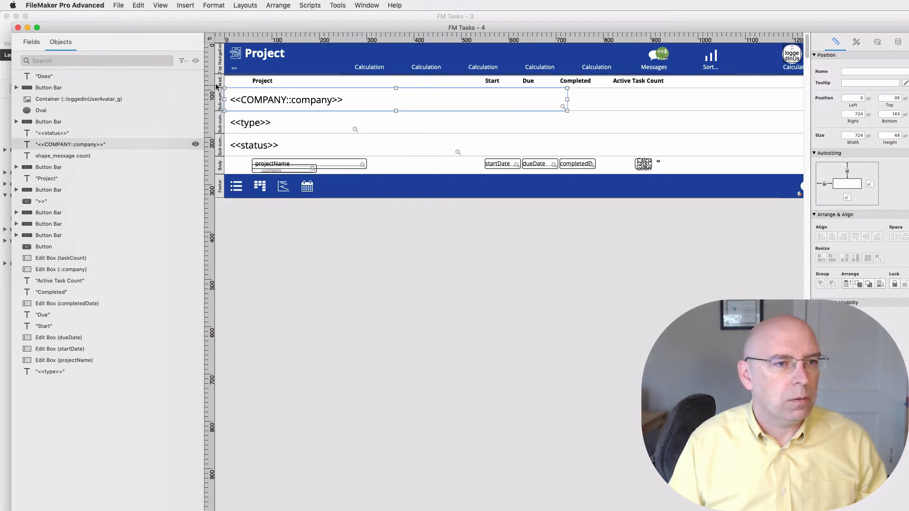
pyautogui.click(221, 83)
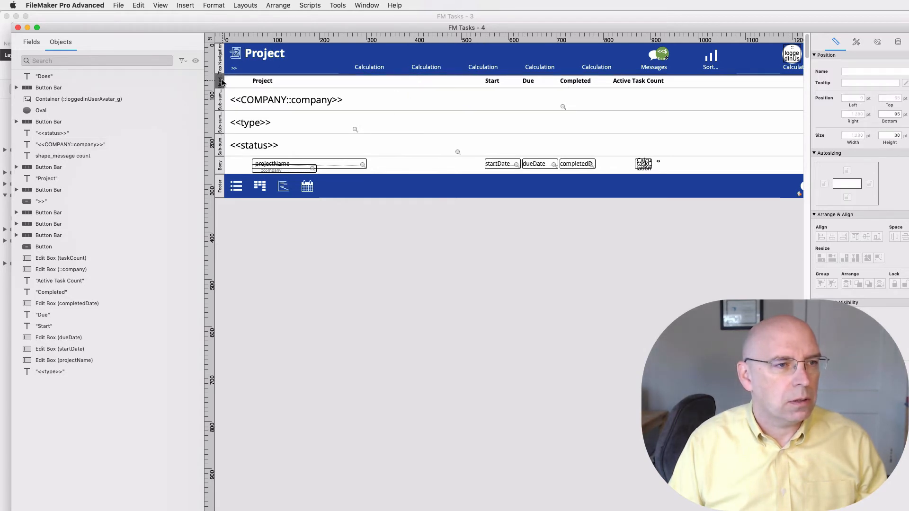
pyautogui.click(854, 43)
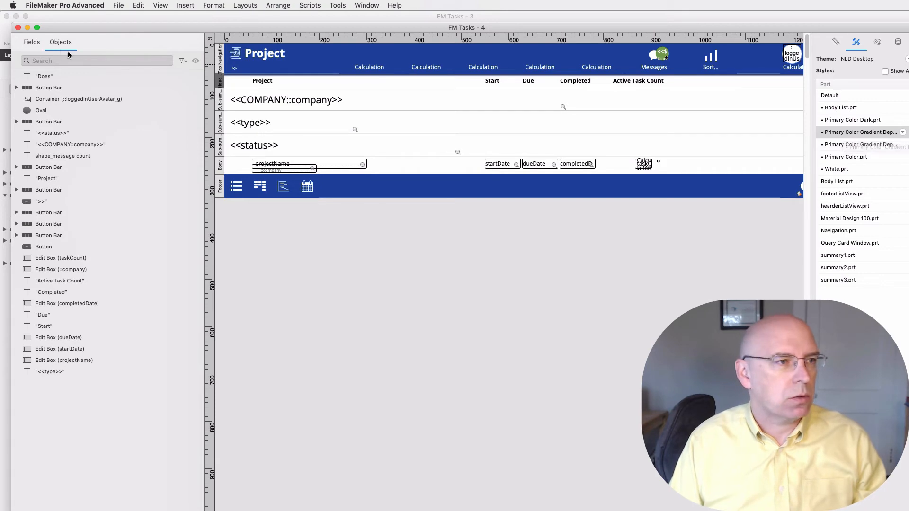
pyautogui.click(28, 29)
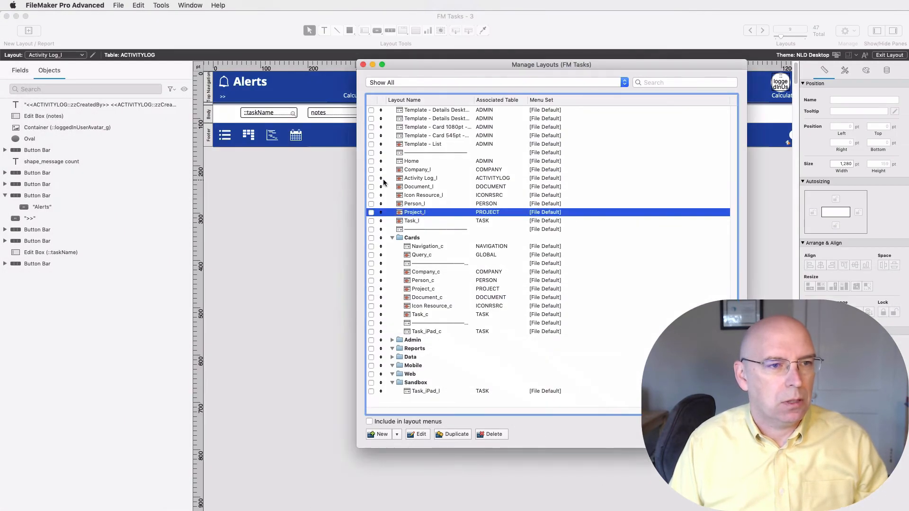
pyautogui.press('Escape')
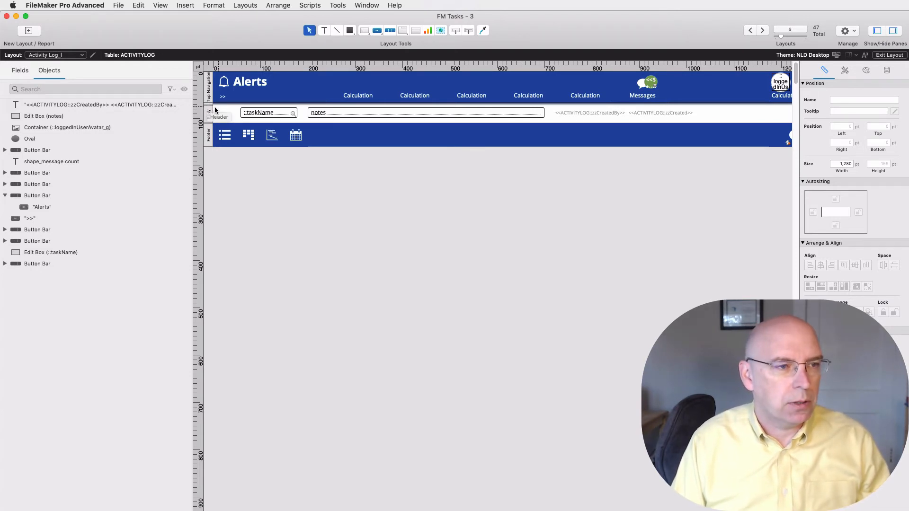
# Set the Activity Log header part's height to 30 pt and apply the Primary Color Gradient part style used by Project_l's header.
pyautogui.click(206, 104)
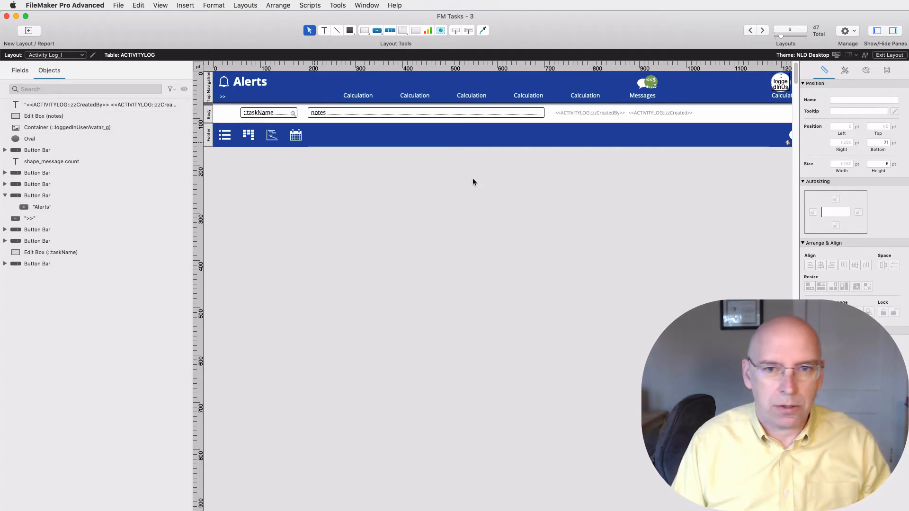
pyautogui.click(869, 166)
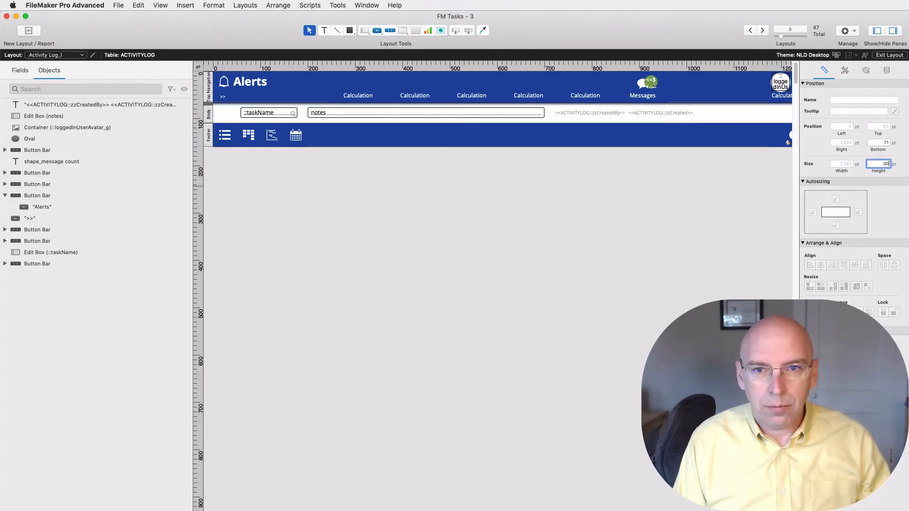
pyautogui.press('Return')
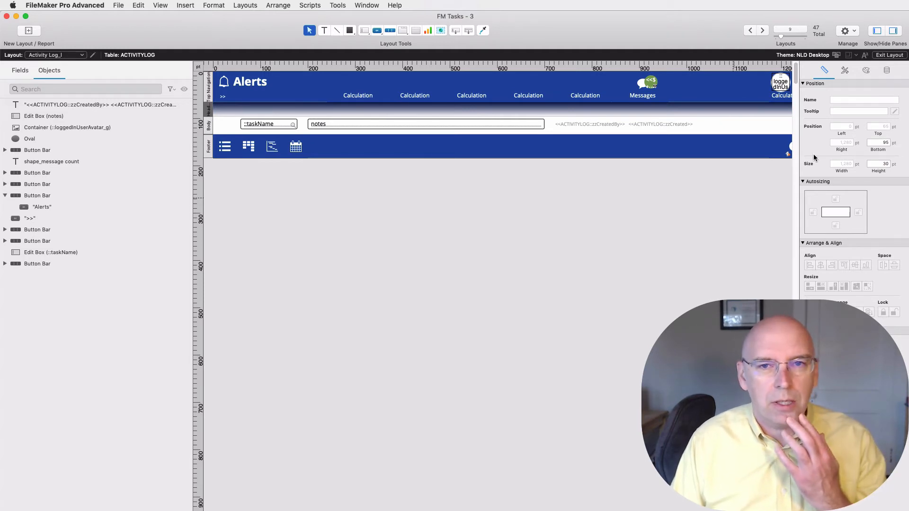
pyautogui.click(844, 70)
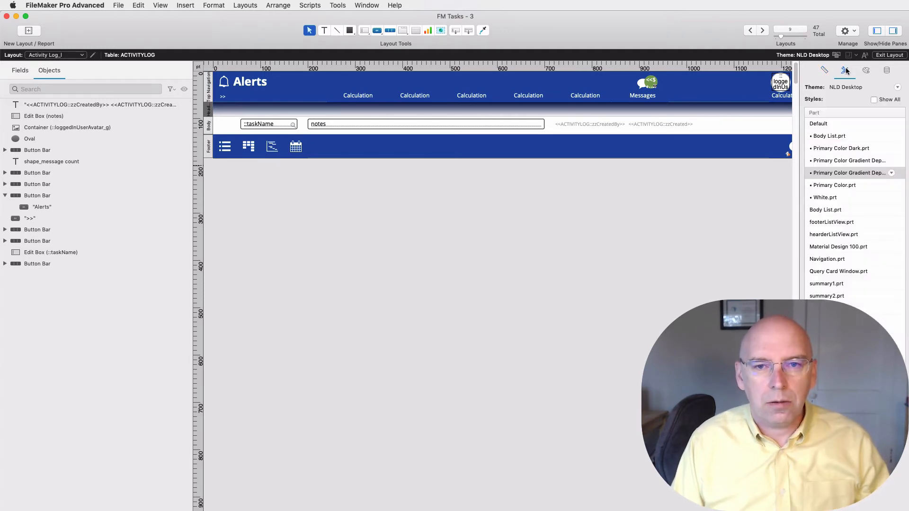
pyautogui.click(847, 162)
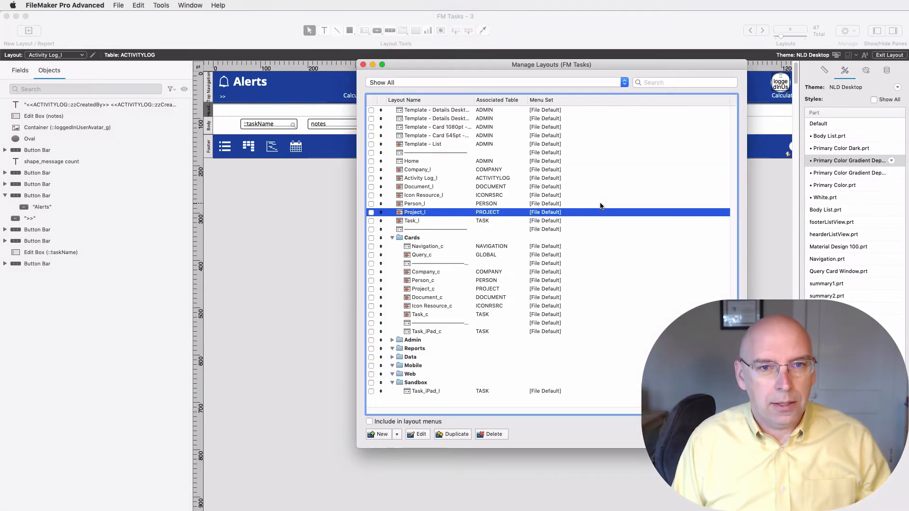
# Open the Project_l layout from Manage Layouts, copy the Project column label from its header, and close that window.
pyautogui.press('super+shift+l')
pyautogui.press('super+o')
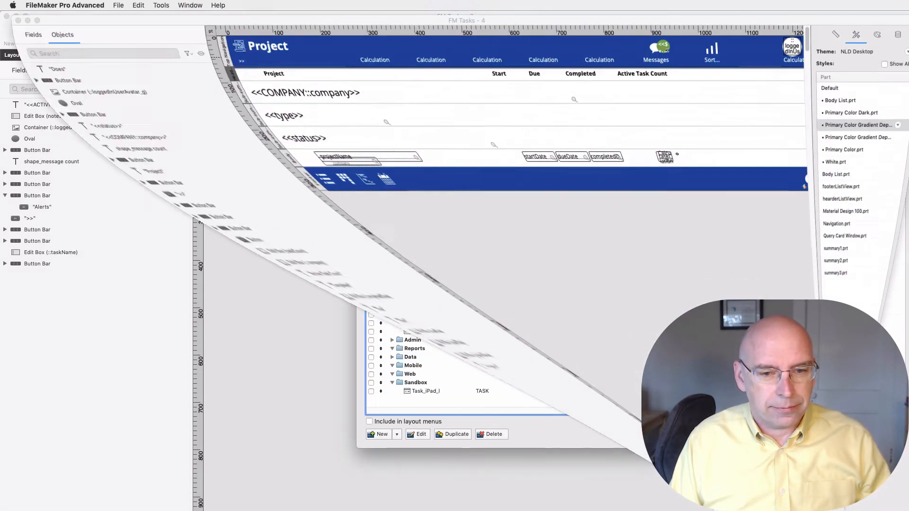
pyautogui.click(272, 85)
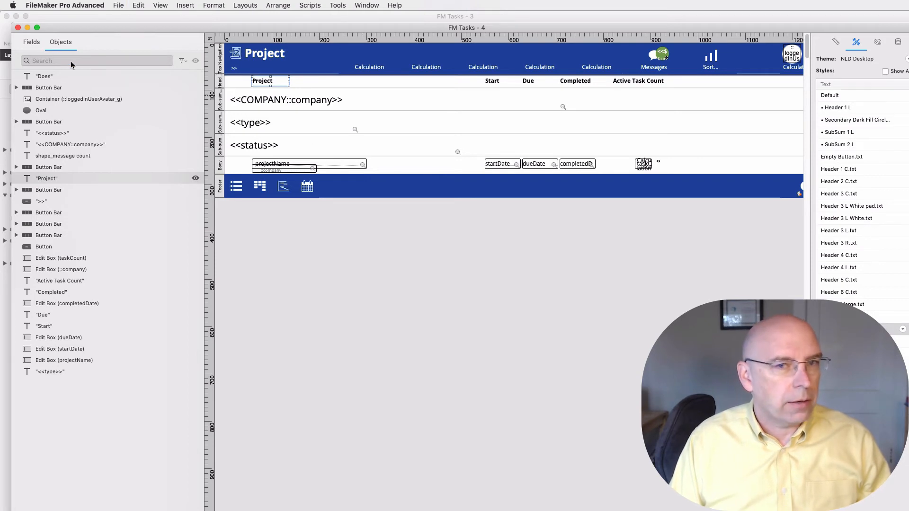
pyautogui.click(18, 28)
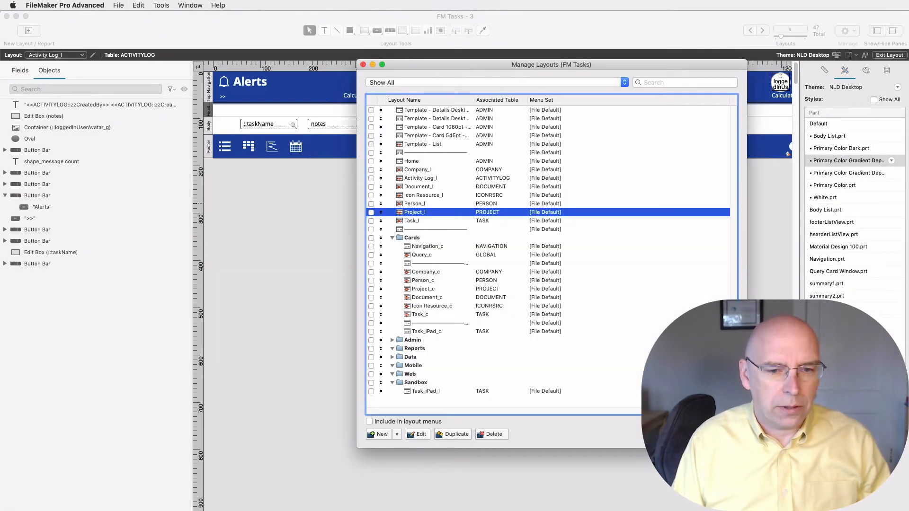
# Open Project_l in a separate window and paste the copied Project label into the Activity Log header above the taskName field.
pyautogui.click(716, 434)
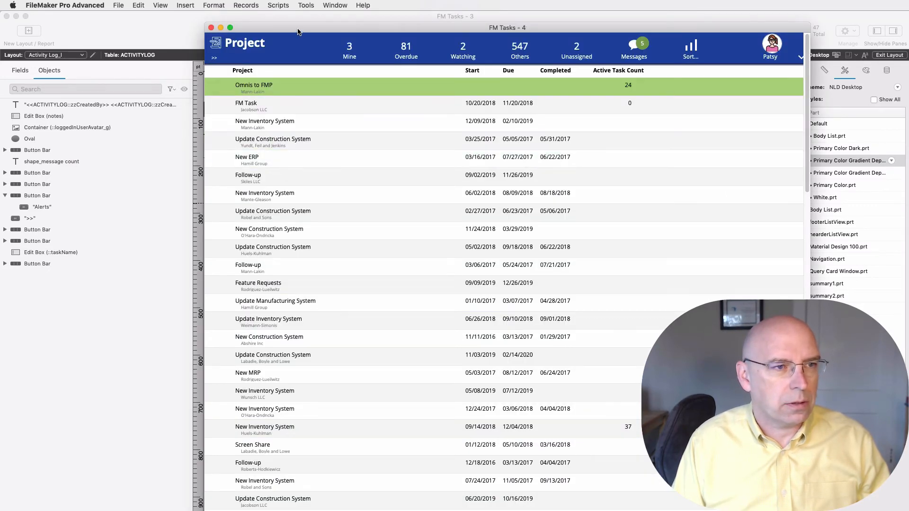
pyautogui.moveTo(299, 30); pyautogui.dragTo(908, 133)
pyautogui.click(256, 106)
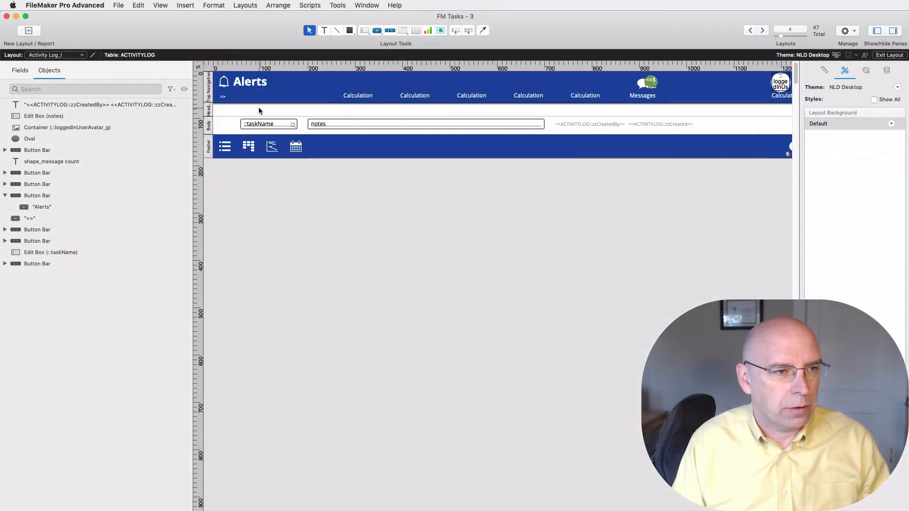
pyautogui.press('super+v')
pyautogui.moveTo(256, 108); pyautogui.dragTo(256, 109)
# Bring up the Project window in Layout mode beside the Activity Log layout and select its Project column label for comparison.
pyautogui.press('super+grave')
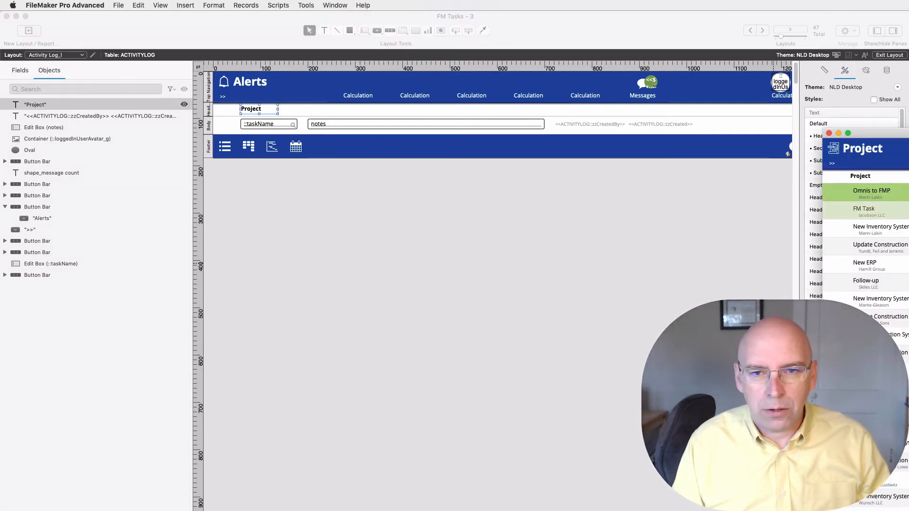
pyautogui.moveTo(875, 133); pyautogui.dragTo(361, 48)
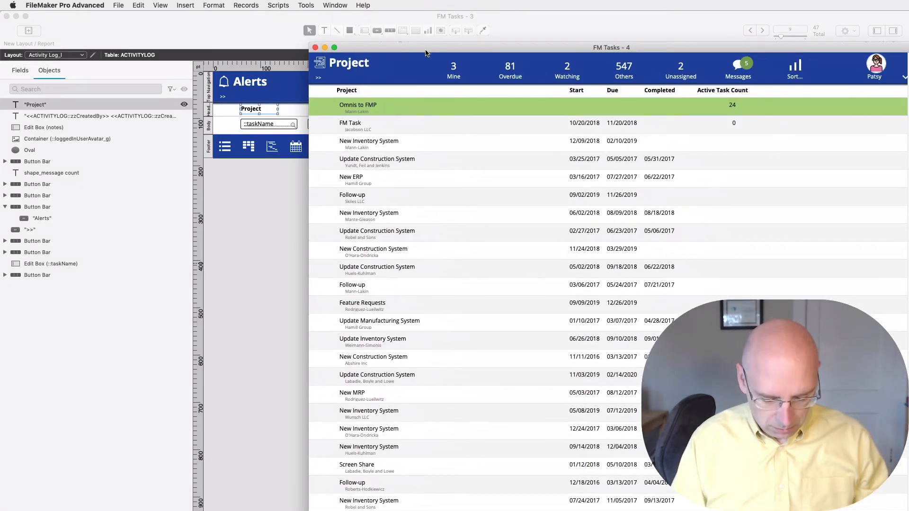
pyautogui.press('super+l')
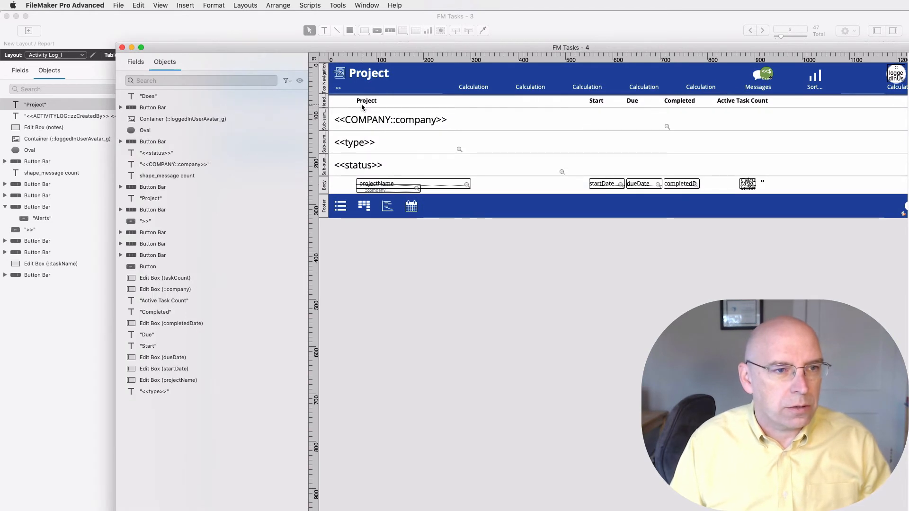
pyautogui.click(361, 104)
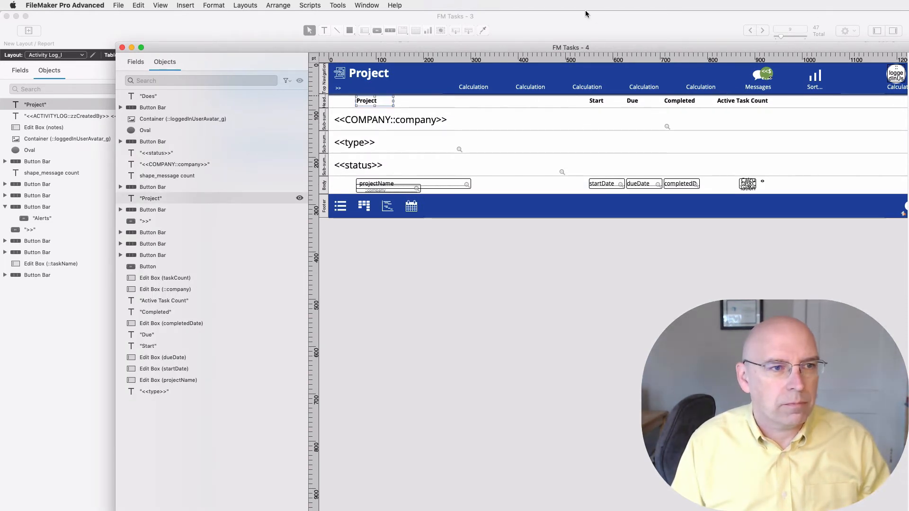
# Bring the Activity Log layout window forward and check the position and size of its Project label and taskName field.
pyautogui.click(492, 16)
pyautogui.moveTo(491, 17); pyautogui.dragTo(558, 16)
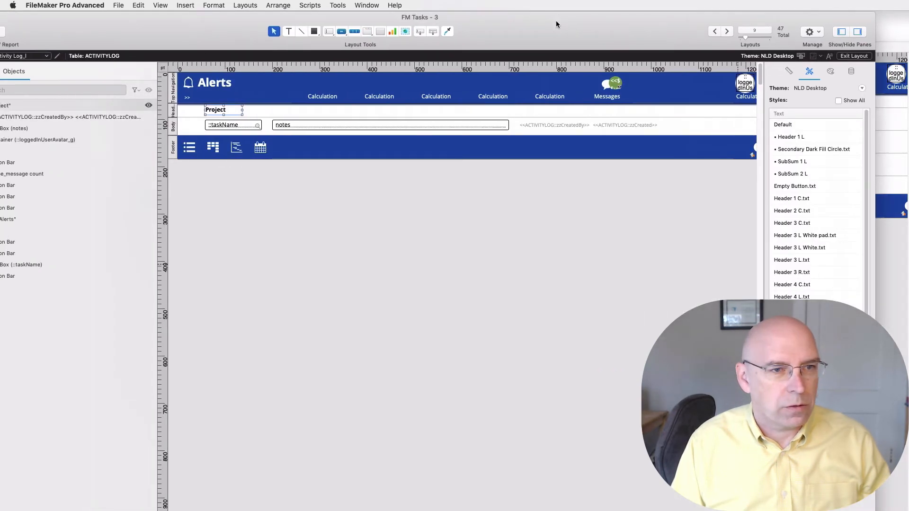
pyautogui.click(789, 71)
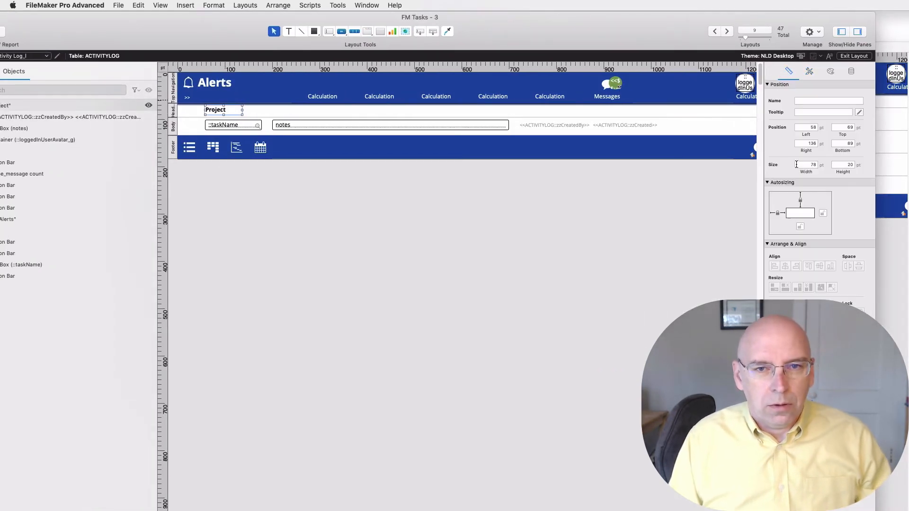
pyautogui.click(221, 127)
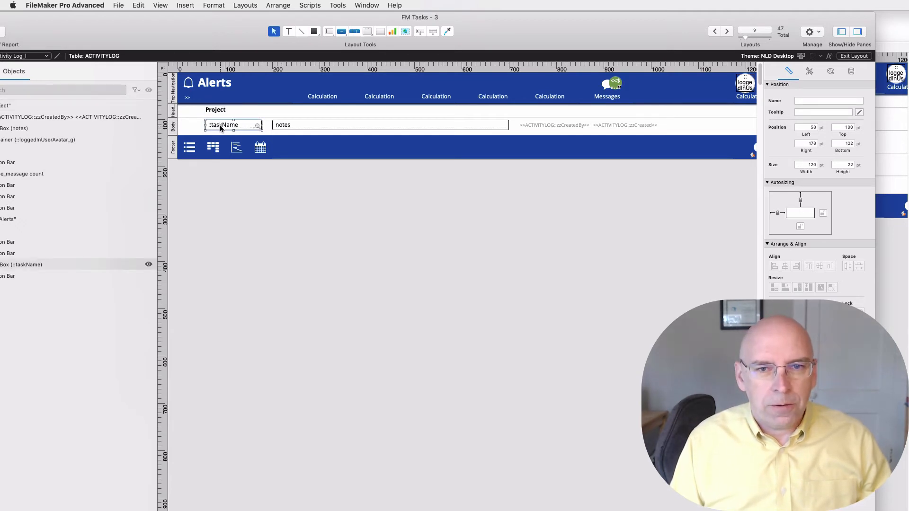
pyautogui.click(219, 112)
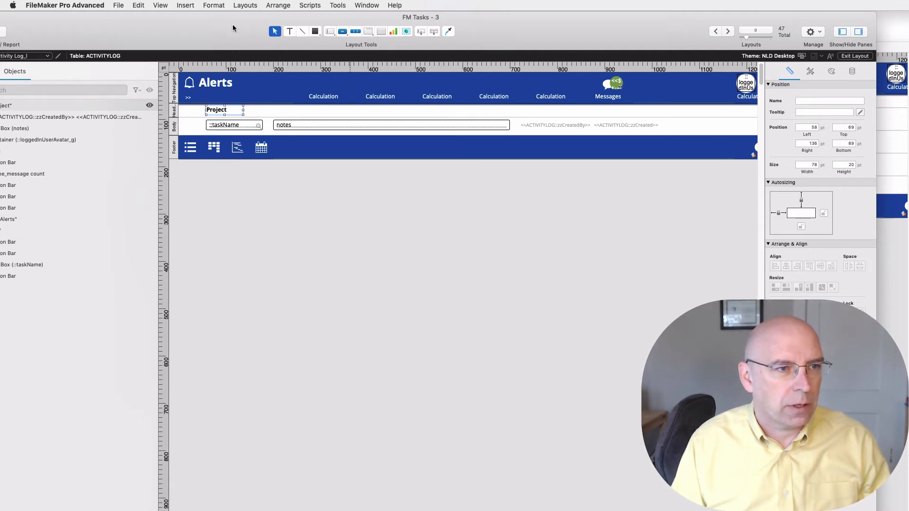
# Move the Activity Log window aside and inspect the position and size of the Project label in the Project layout's header.
pyautogui.moveTo(230, 26); pyautogui.dragTo(722, 189)
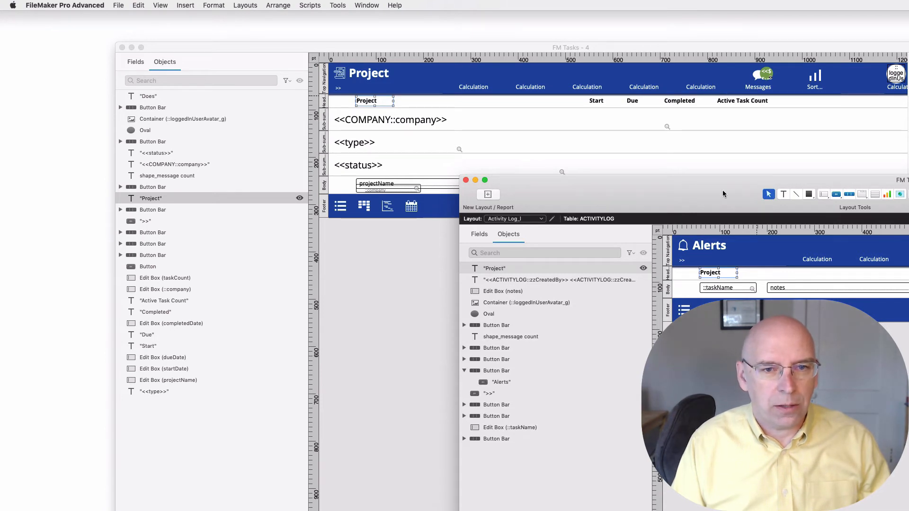
pyautogui.click(419, 277)
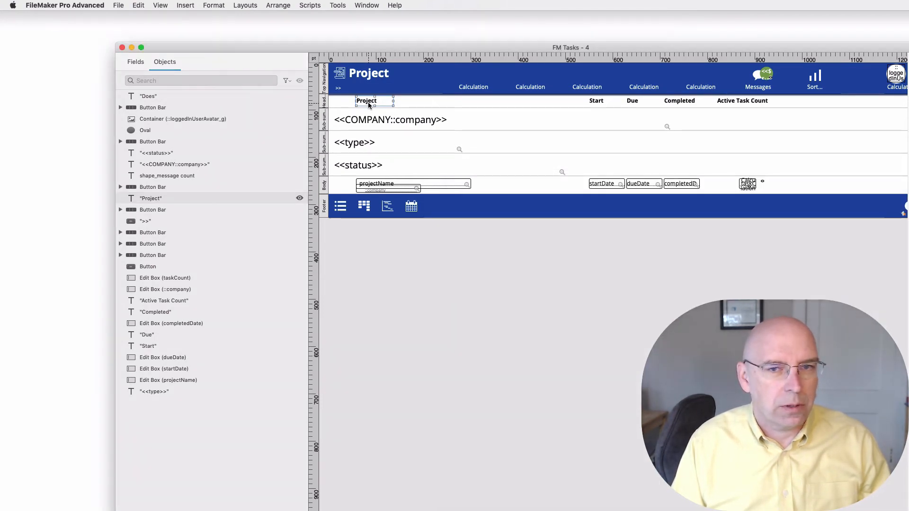
pyautogui.moveTo(614, 44); pyautogui.dragTo(605, 37)
pyautogui.doubleClick(606, 38)
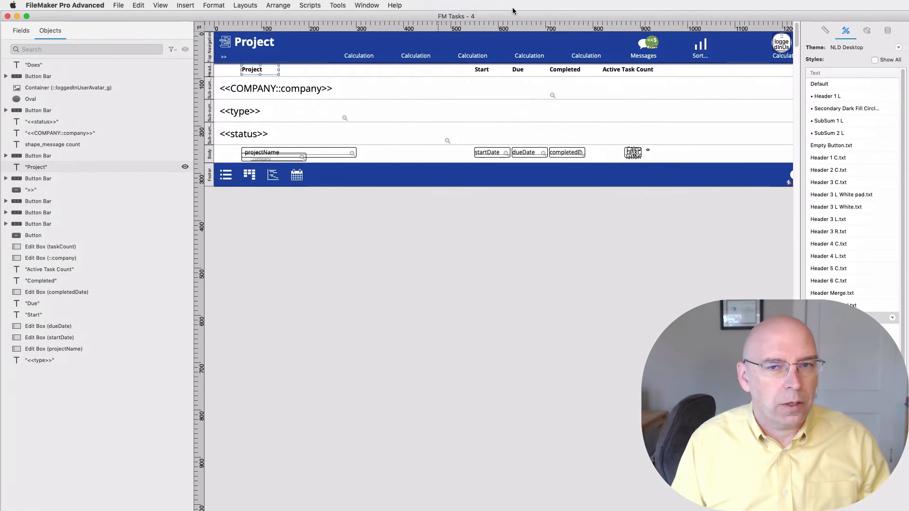
pyautogui.click(279, 228)
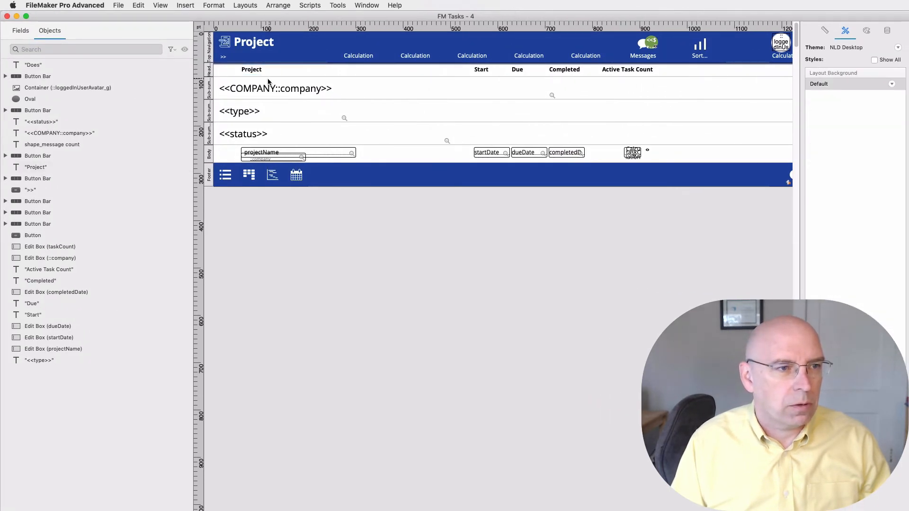
pyautogui.click(254, 70)
pyautogui.click(823, 30)
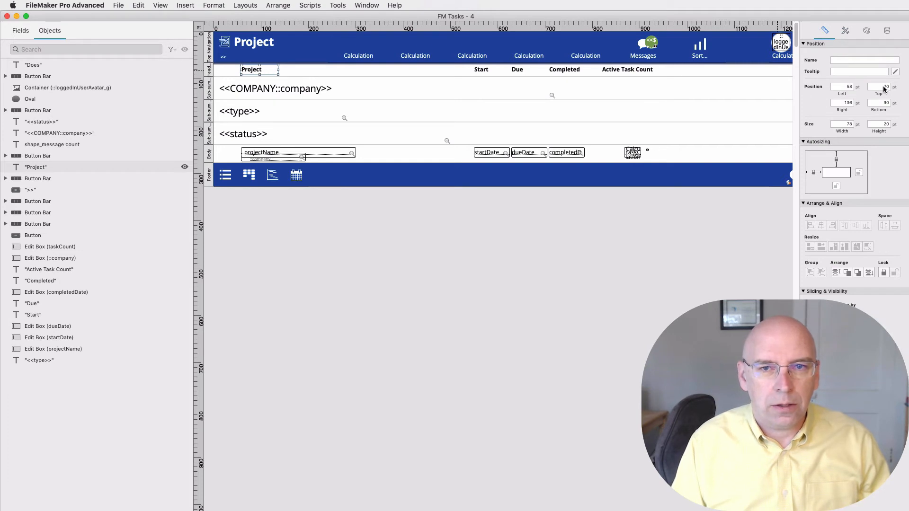
# Return to the Activity Log layout and nudge its Project label down so its top position is 70 pt.
pyautogui.press('super+grave')
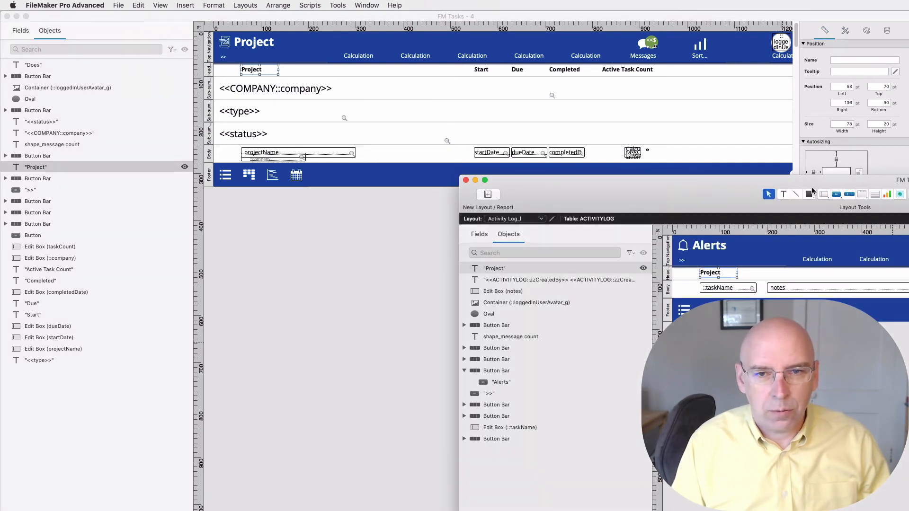
pyautogui.moveTo(737, 188); pyautogui.dragTo(372, 19)
pyautogui.click(409, 217)
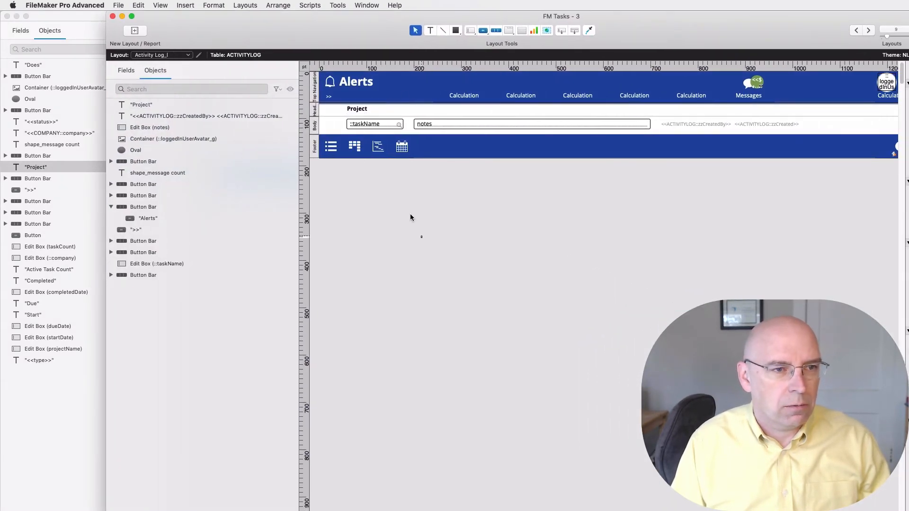
pyautogui.click(357, 110)
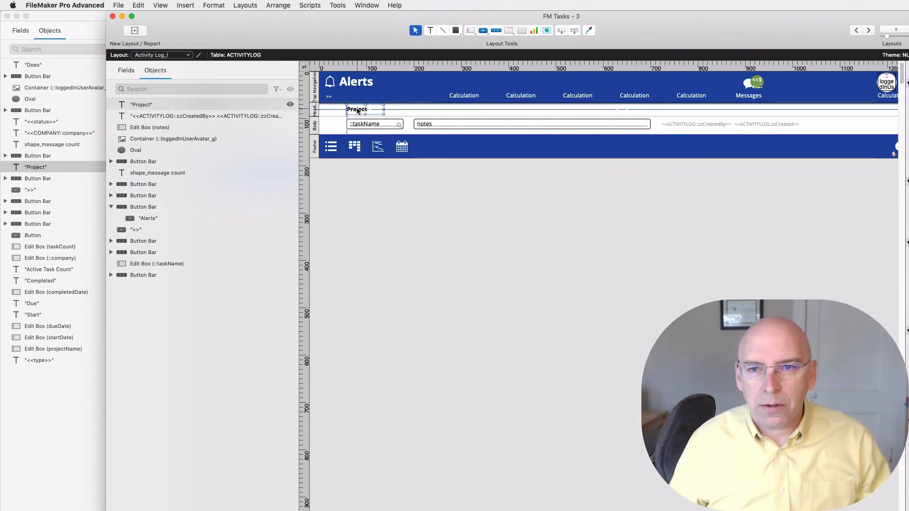
pyautogui.click(412, 273)
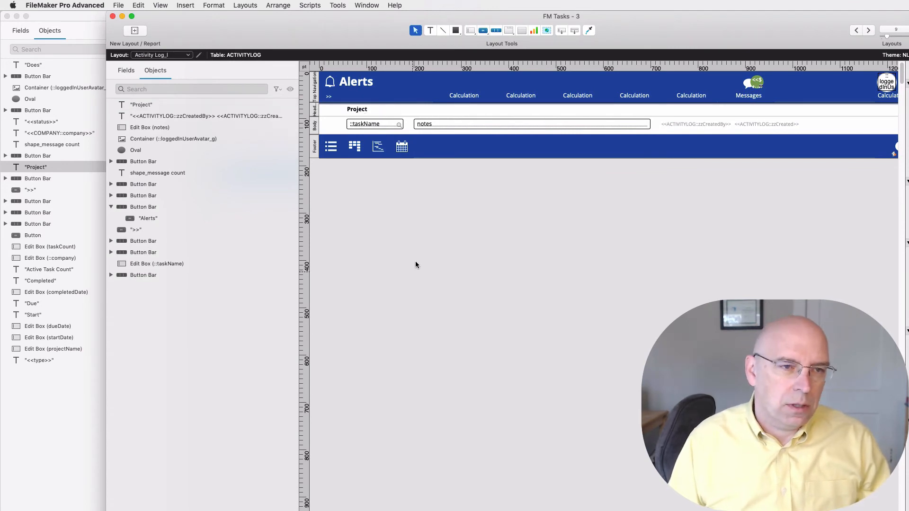
# Examine the position and size of the Project layout's body part, projectName field and date fields, and minimize that window.
pyautogui.moveTo(161, 35); pyautogui.dragTo(432, 35)
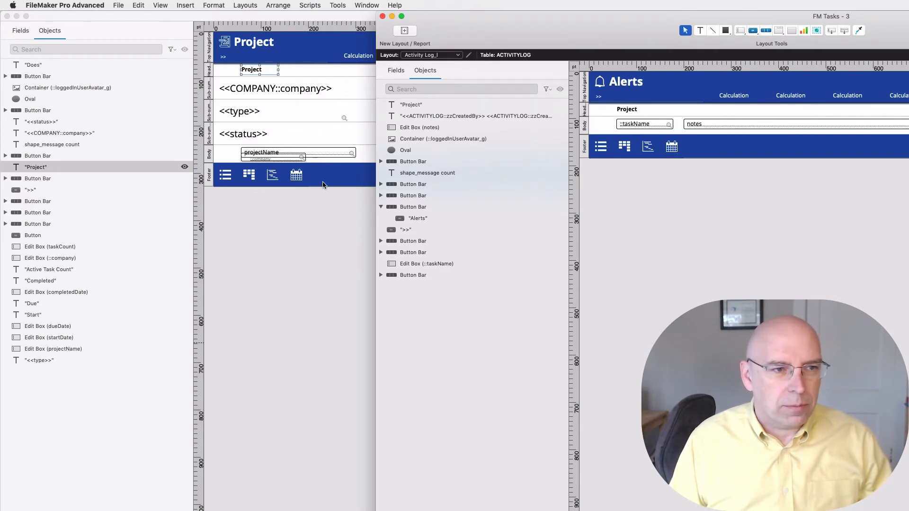
pyautogui.click(316, 231)
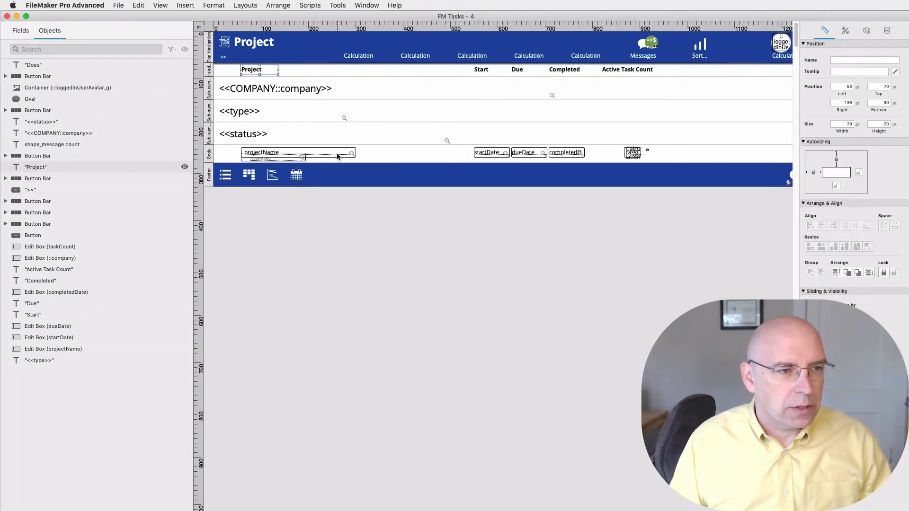
pyautogui.click(210, 158)
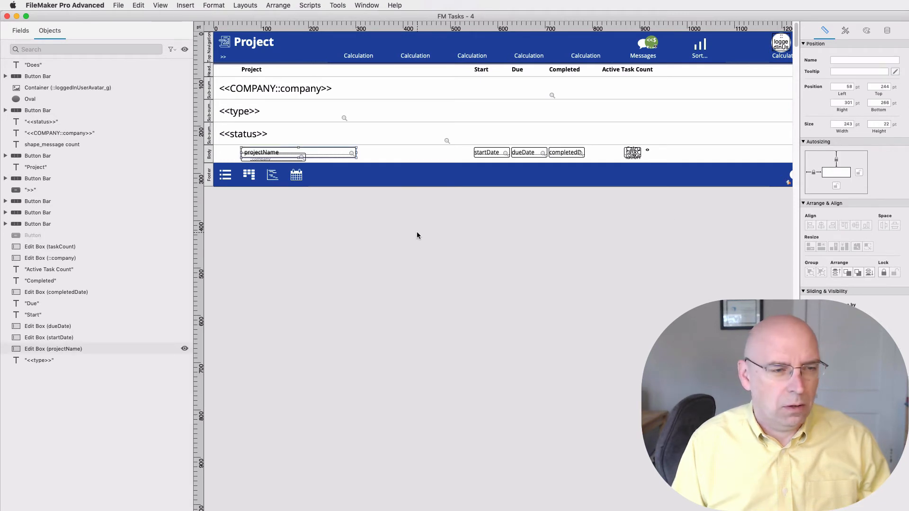
pyautogui.click(417, 233)
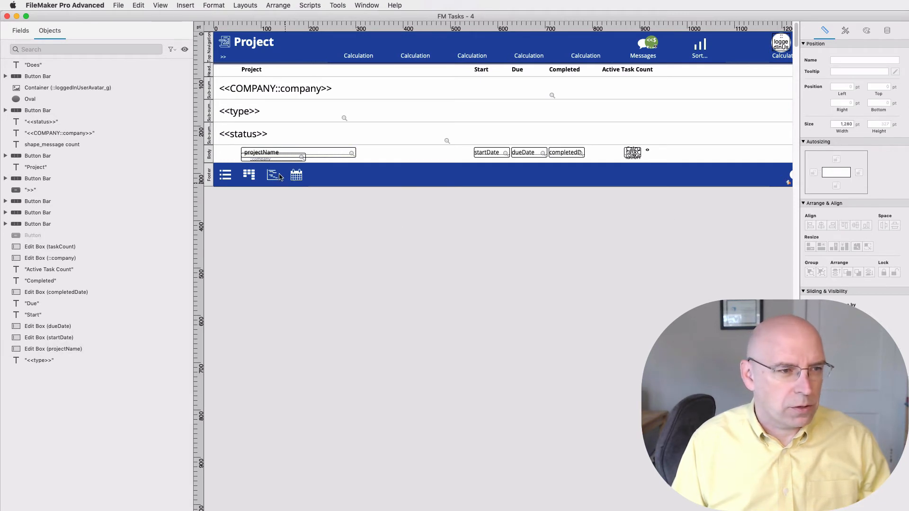
pyautogui.click(209, 157)
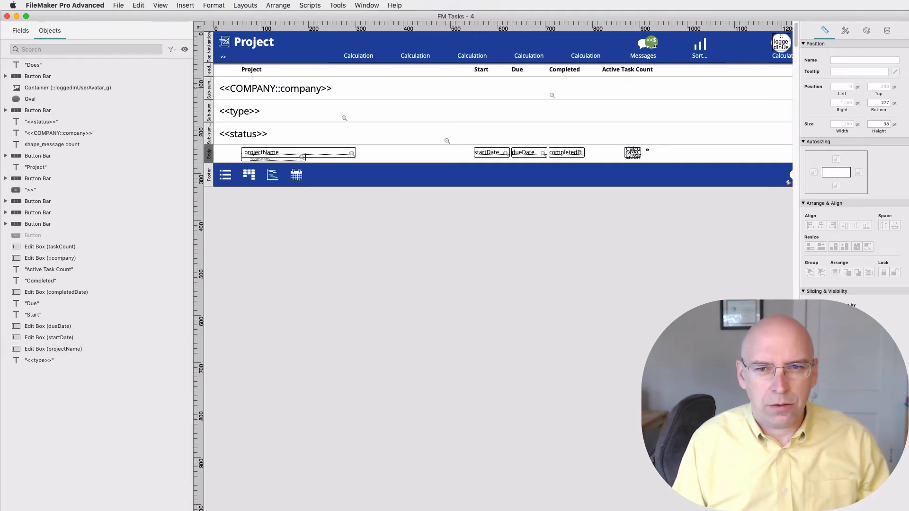
pyautogui.click(338, 153)
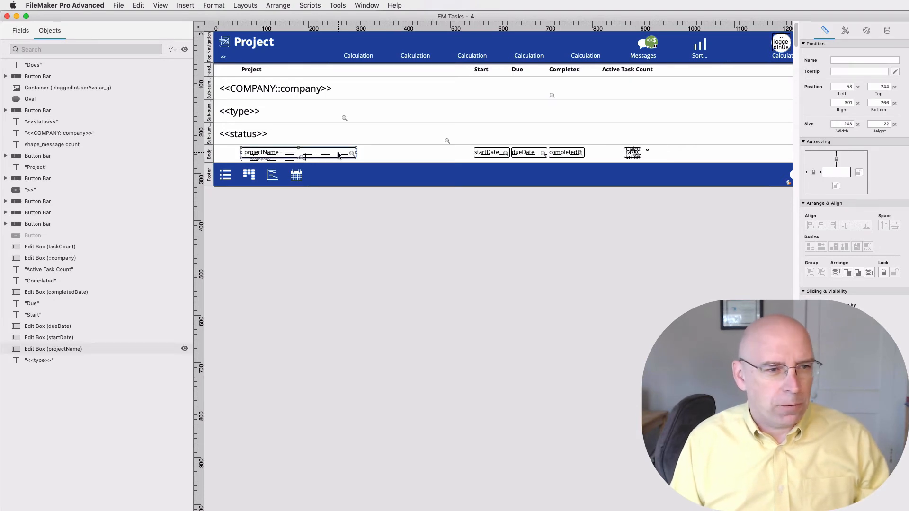
pyautogui.click(504, 154)
pyautogui.click(523, 154)
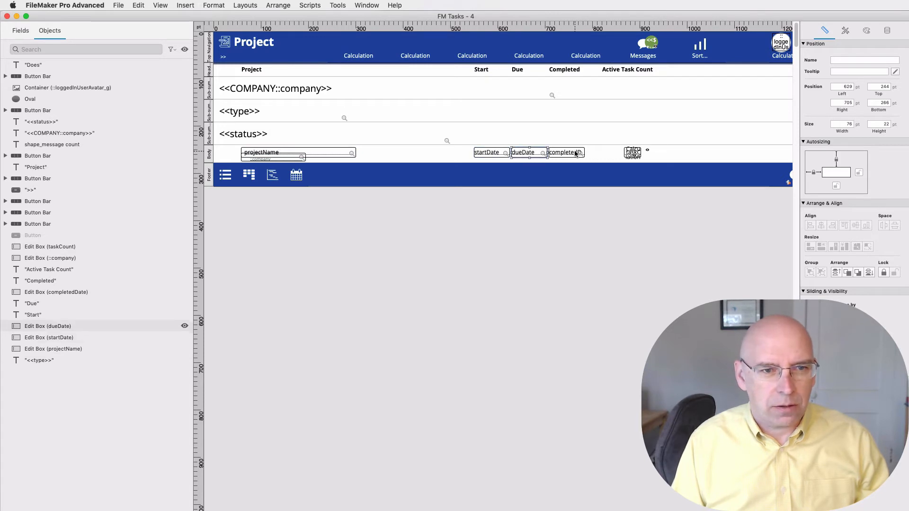
pyautogui.click(576, 154)
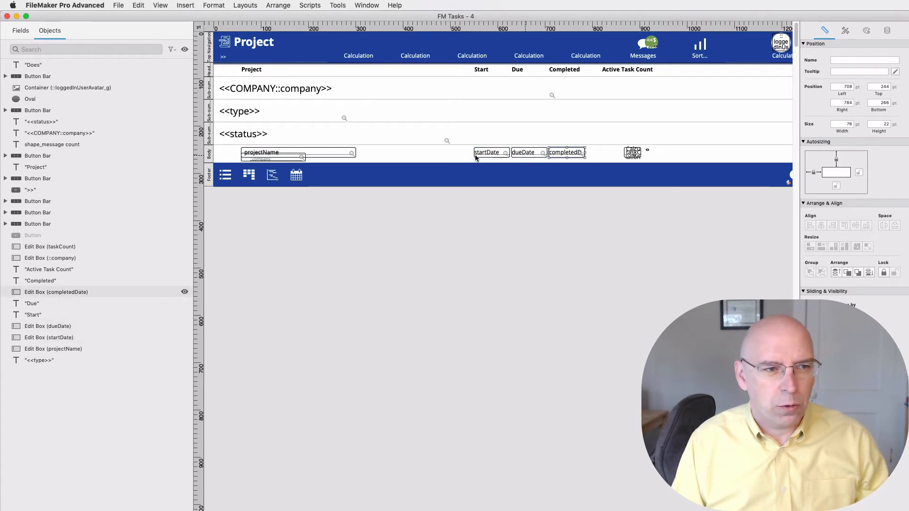
pyautogui.click(16, 16)
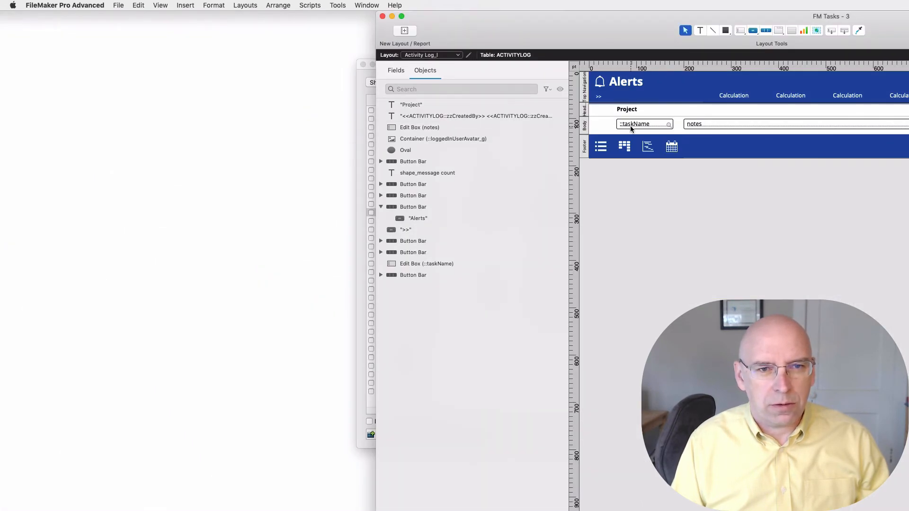
# Check the Activity Log body part's height and the taskName field's position and size against the Project layout.
pyautogui.click(632, 126)
pyautogui.doubleClick(624, 36)
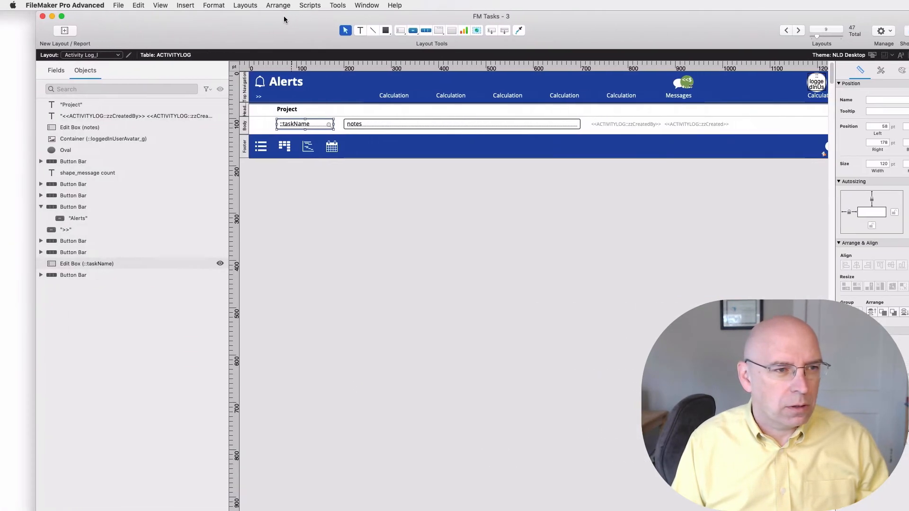
pyautogui.click(244, 127)
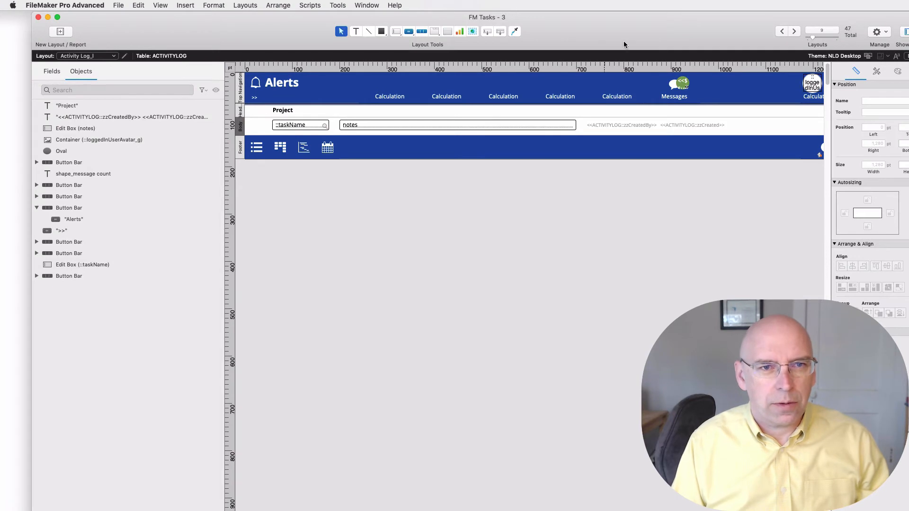
pyautogui.moveTo(622, 35); pyautogui.dragTo(567, 34)
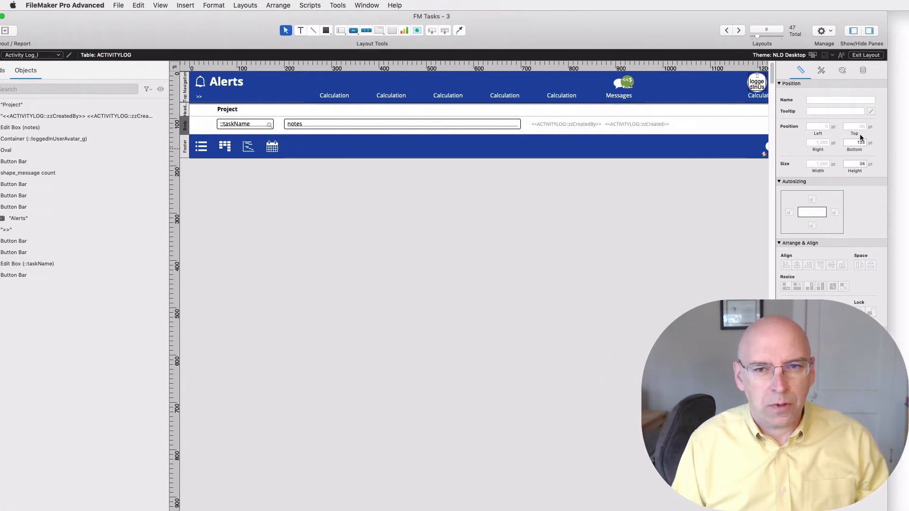
pyautogui.click(255, 126)
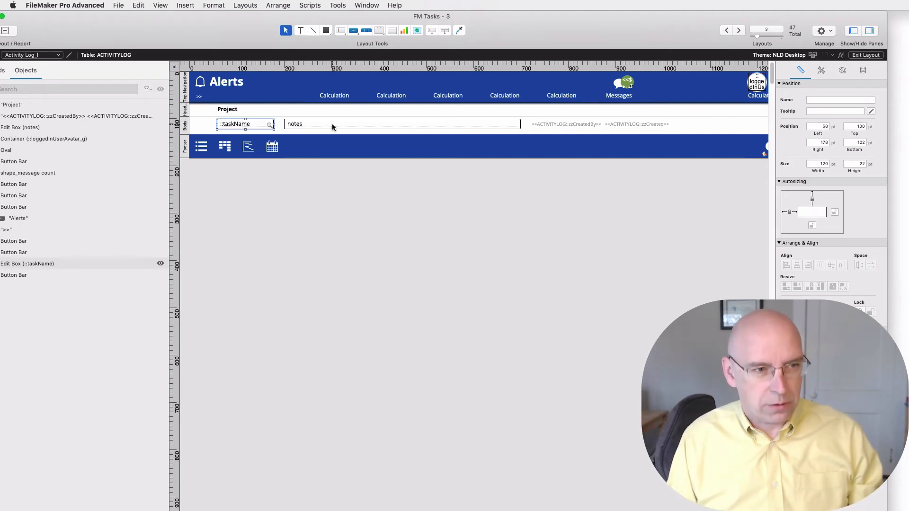
# Duplicate the header's Project label above the notes field at 200 pt from the left and retitle the copy Notes.
pyautogui.click(247, 111)
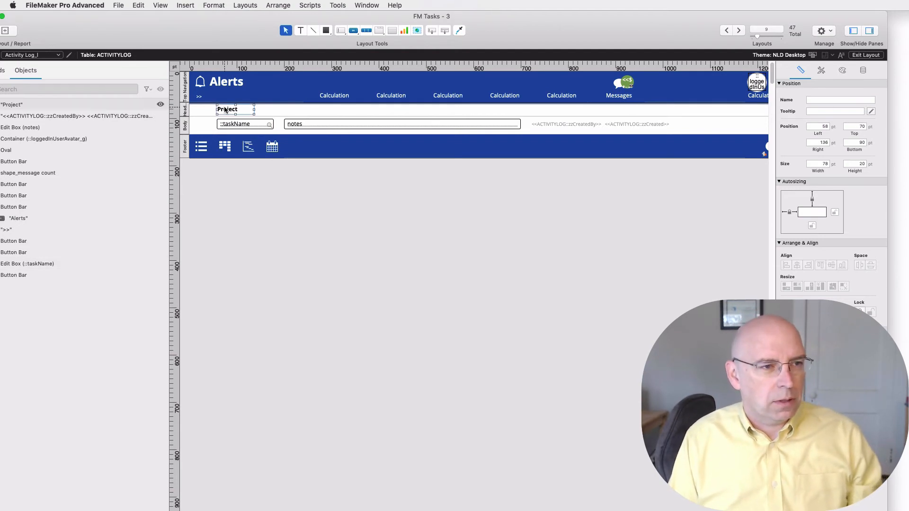
pyautogui.moveTo(247, 111); pyautogui.dragTo(291, 111)
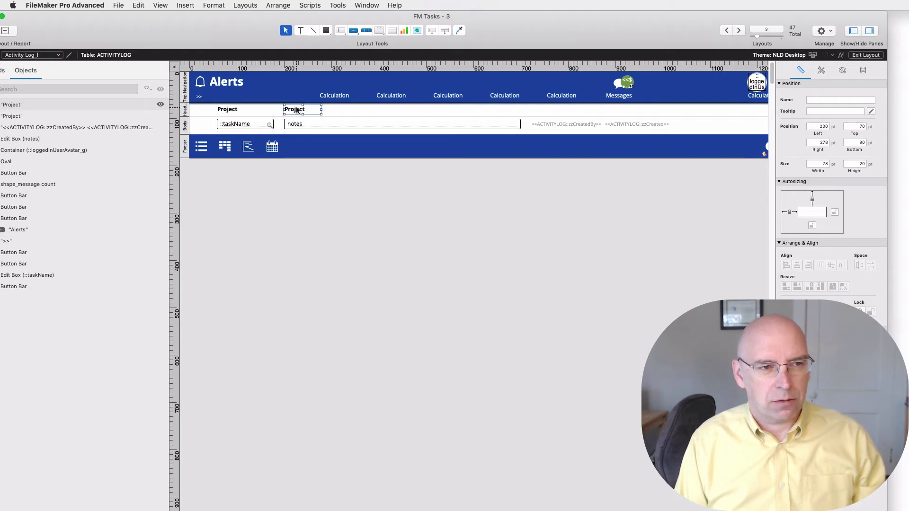
pyautogui.doubleClick(296, 109)
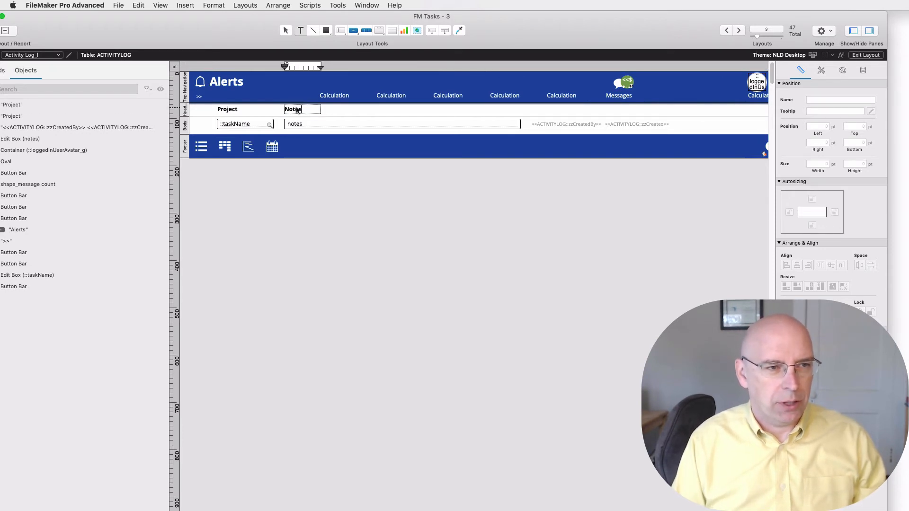
pyautogui.write('Notes')
pyautogui.click(320, 110)
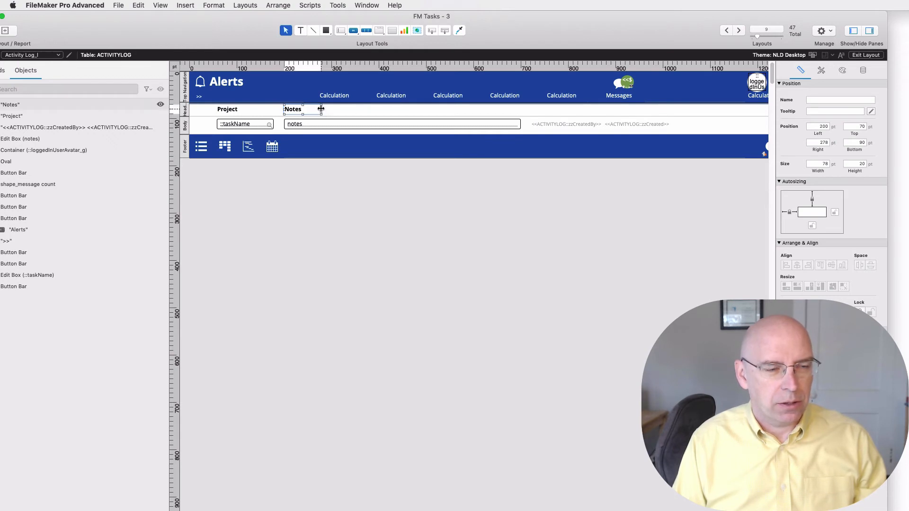
# Widen the Notes label to 120 pt and place a copy retitled Creator above the zzCreatedBy merge text.
pyautogui.moveTo(320, 110); pyautogui.dragTo(538, 109)
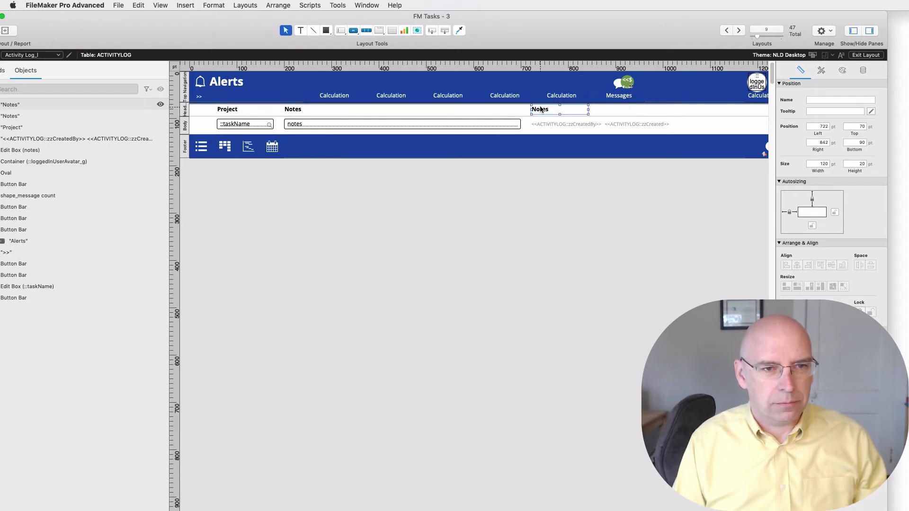
pyautogui.doubleClick(581, 110)
pyautogui.write('Creator')
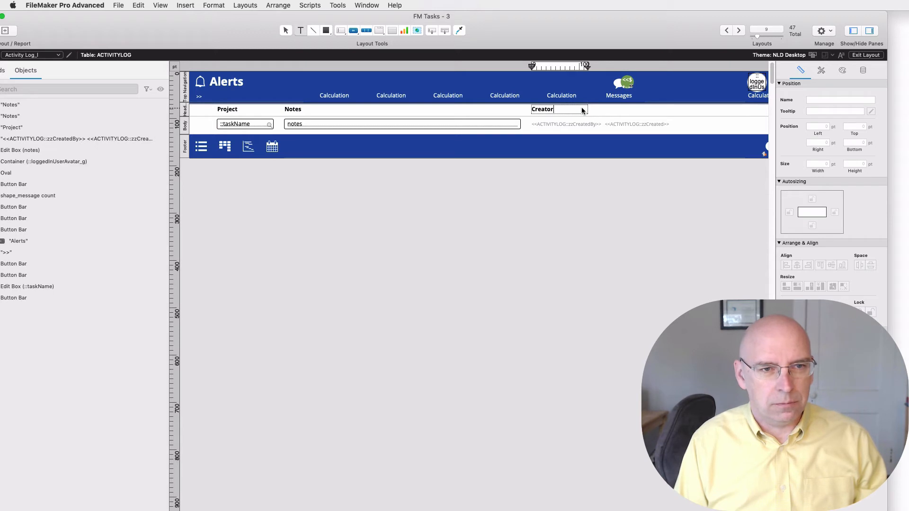
# Review the Alerts list in Browse mode with its last record selected, and switch to Balsamiq Mockups to view the Activity Log mockup.
pyautogui.press('super+b')
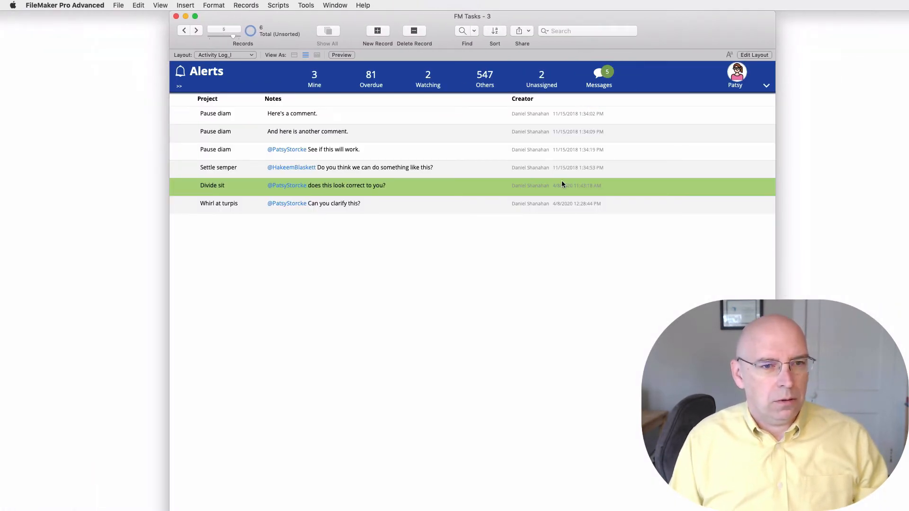
pyautogui.click(562, 204)
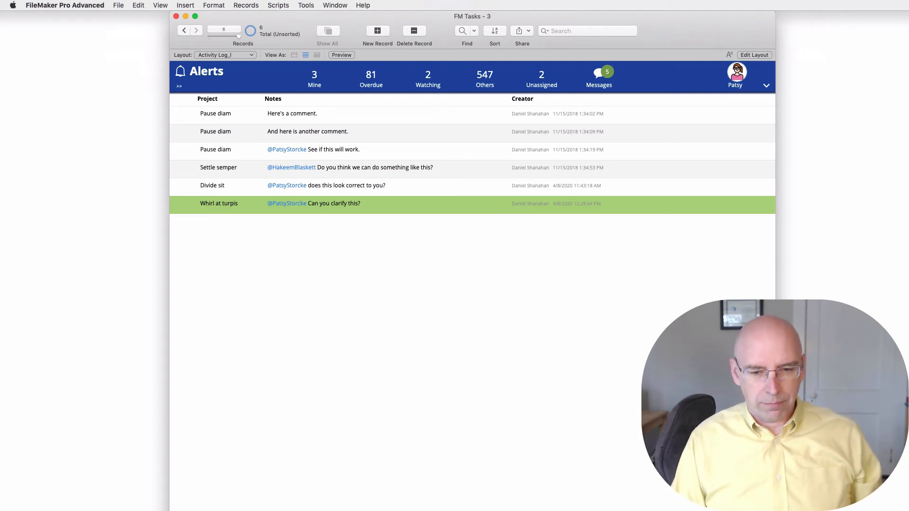
pyautogui.press('super+Tab')
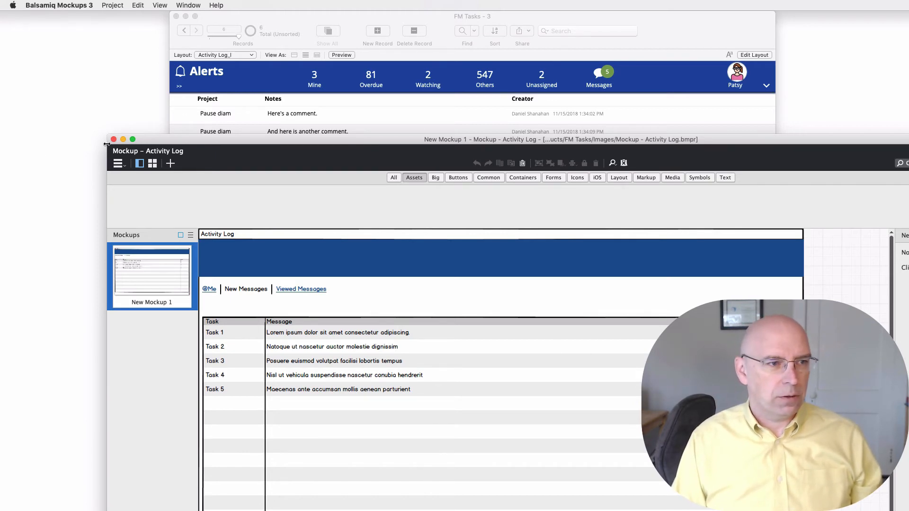
# Leave the mockup for FileMaker Pro and open the ACTIVITYLOG table's field definitions.
pyautogui.click(123, 139)
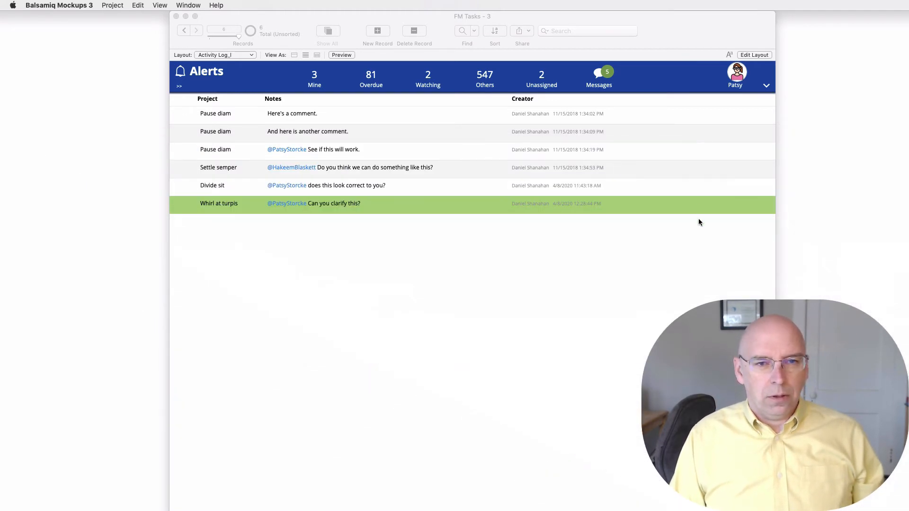
pyautogui.click(698, 218)
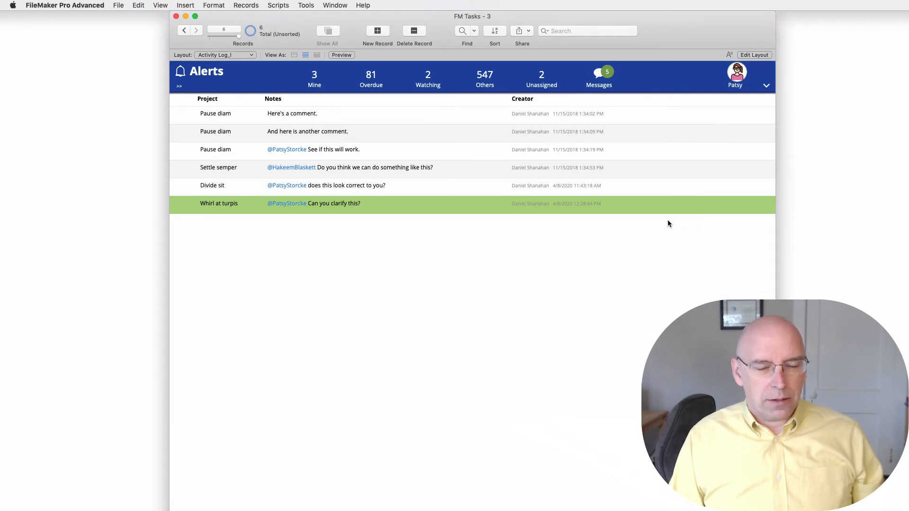
pyautogui.press('super+shift+d')
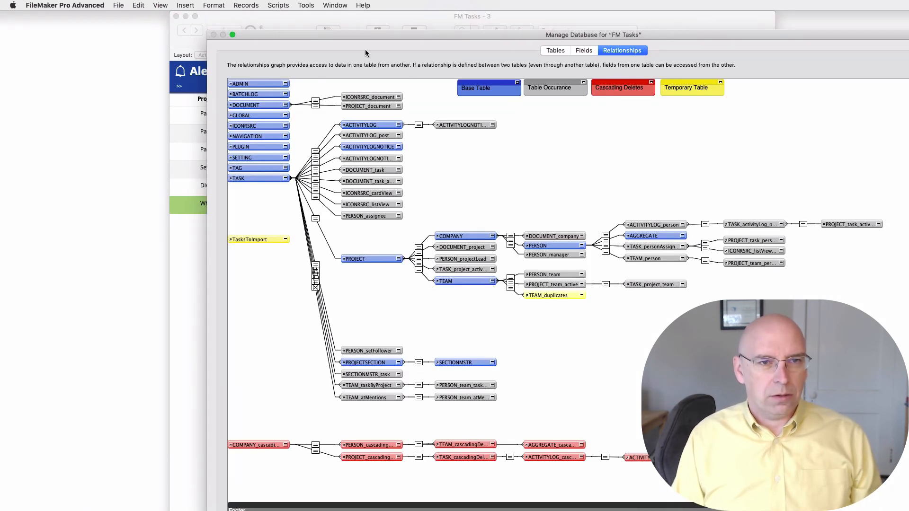
pyautogui.click(585, 50)
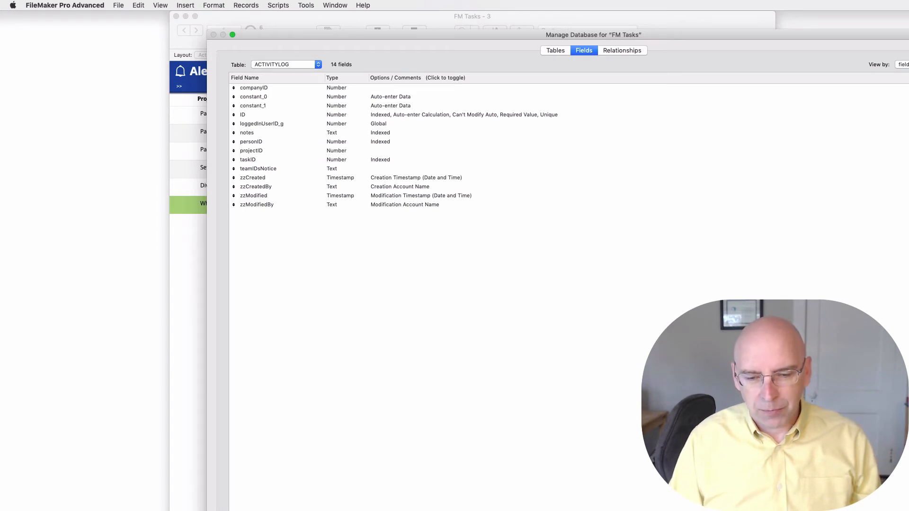
pyautogui.moveTo(908, 510); pyautogui.dragTo(856, 409)
# Create a Number field named viewed with the comment "0|1, Default: 0; 0=Has not viewed, 1=Has viewed" and show the field comments.
pyautogui.write('vie')
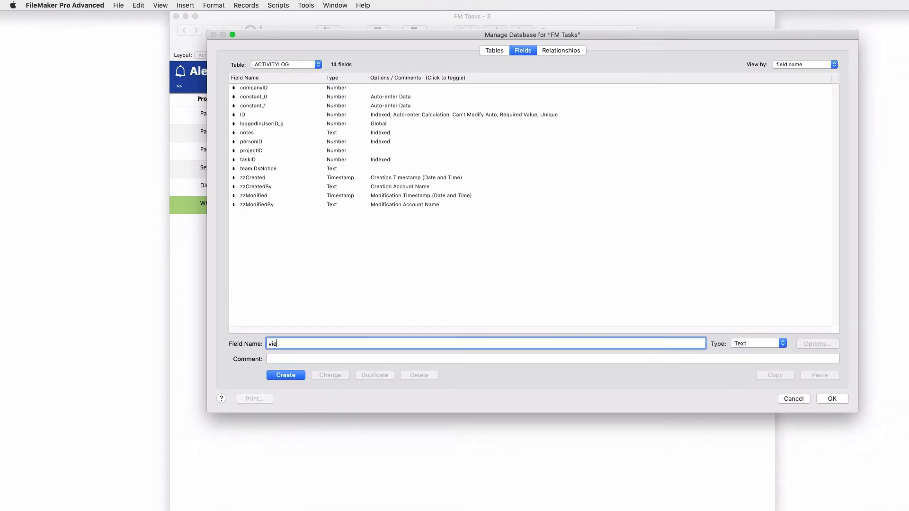
pyautogui.write('wed')
pyautogui.press('super+n')
pyautogui.press('Tab')
pyautogui.write('0|1, Default: ')
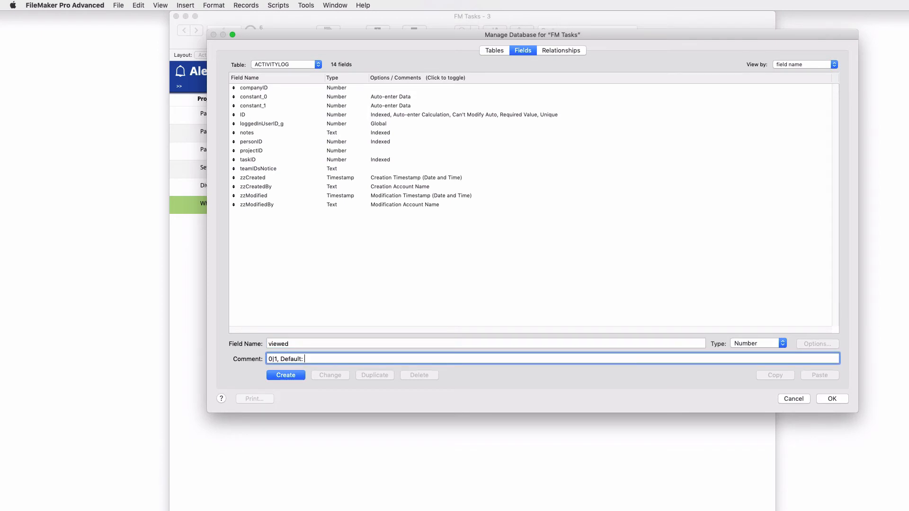
pyautogui.write('0; 0=Has not viewed, 1=Has viewed')
pyautogui.press('Return')
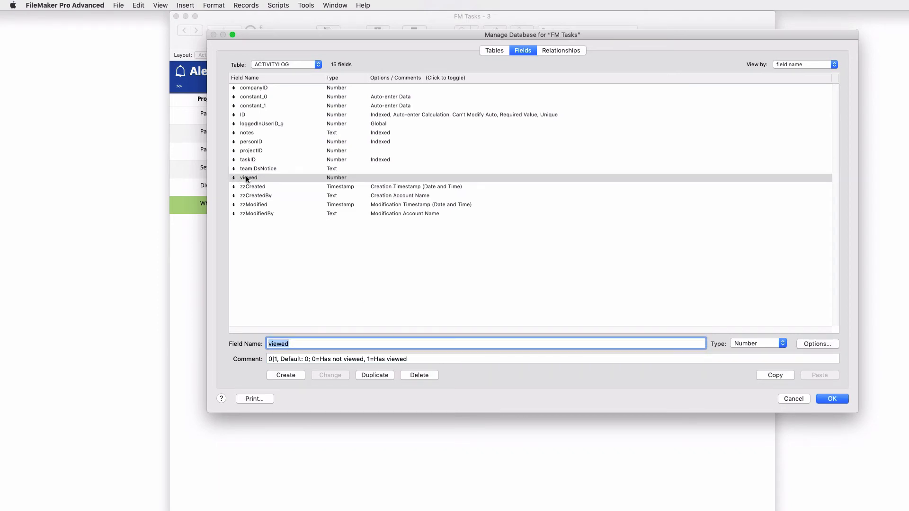
pyautogui.click(412, 77)
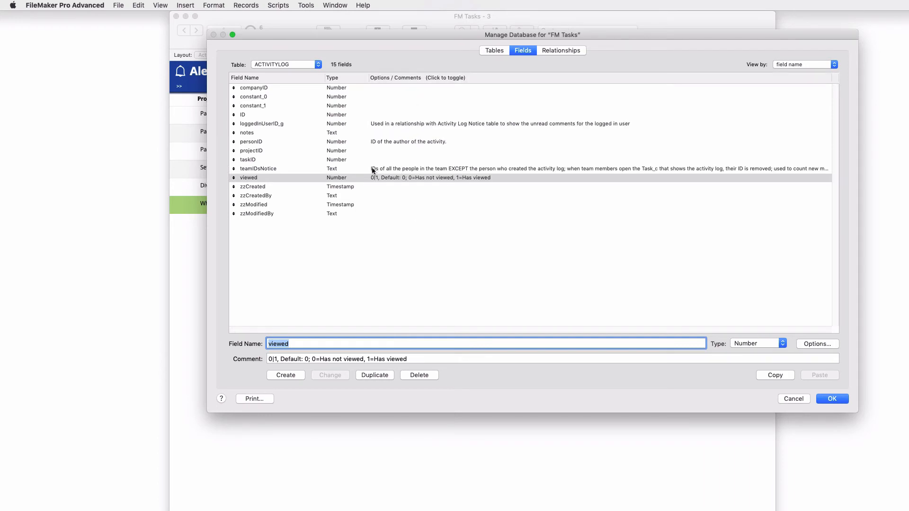
pyautogui.doubleClick(259, 177)
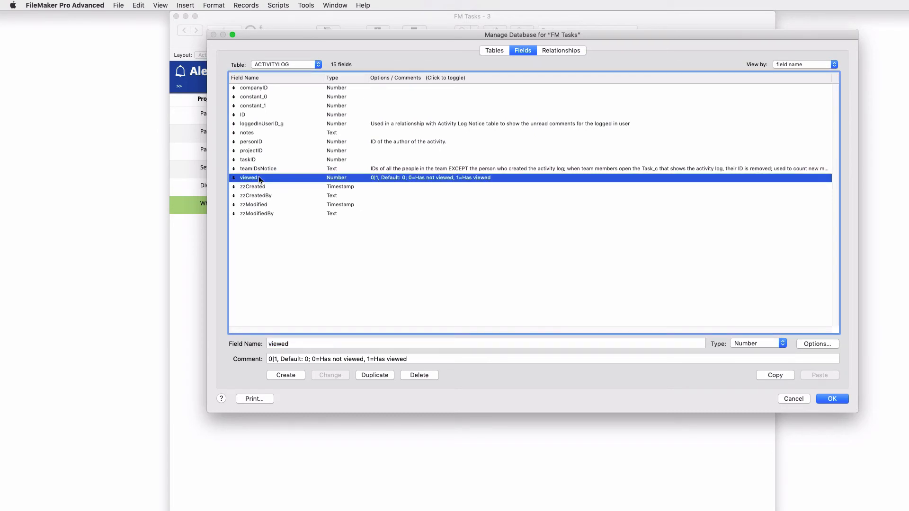
pyautogui.click(373, 190)
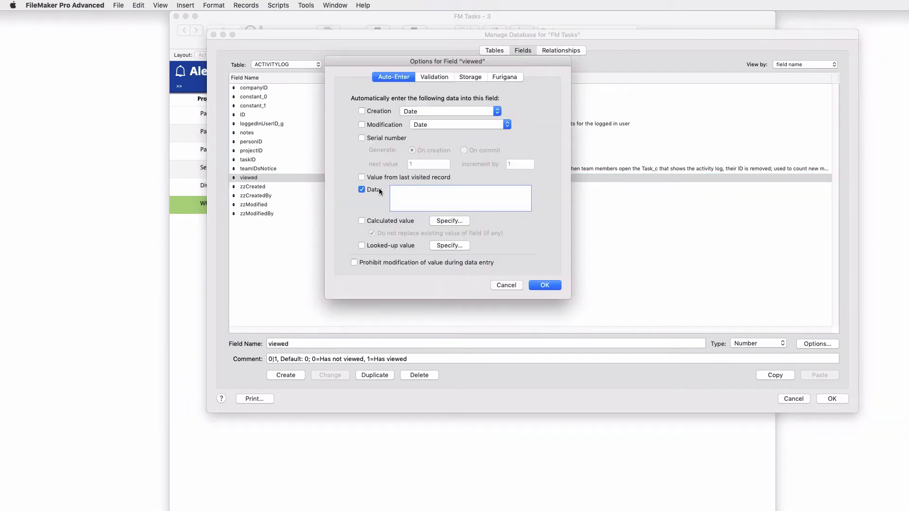
pyautogui.write('0')
pyautogui.click(506, 285)
pyautogui.click(752, 342)
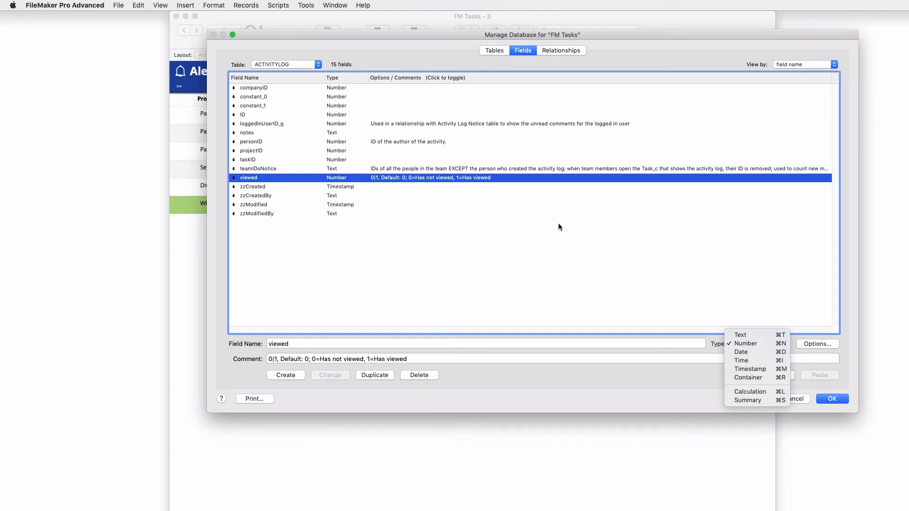
pyautogui.click(408, 179)
# Set the viewed field to auto-enter the data value 0.
pyautogui.doubleClick(407, 178)
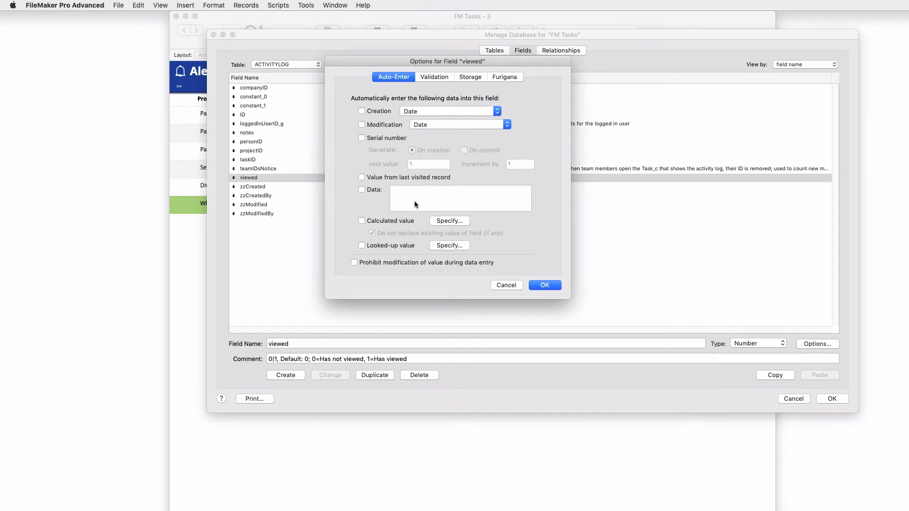
pyautogui.click(378, 192)
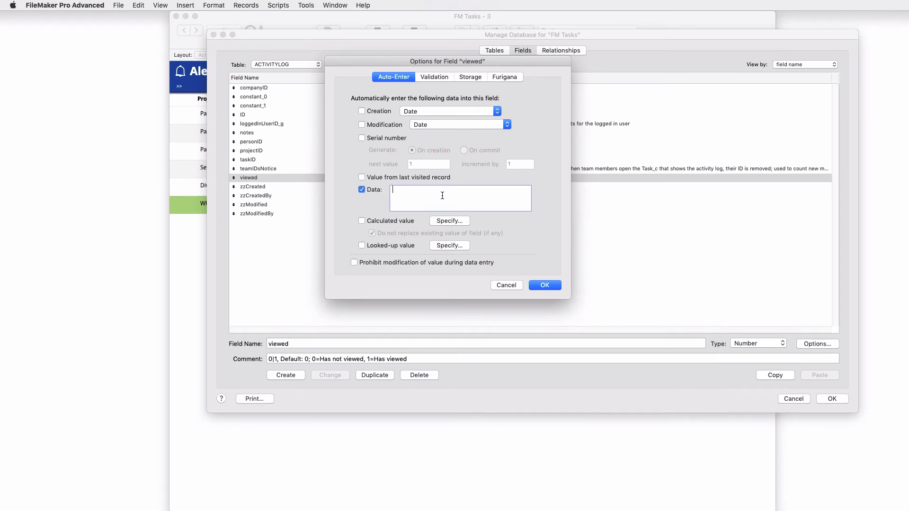
pyautogui.write('0')
# Add the auto-enter calculation GetAsBoolean ( Self ) to the viewed field, let it replace existing values, and save the database changes.
pyautogui.click(451, 222)
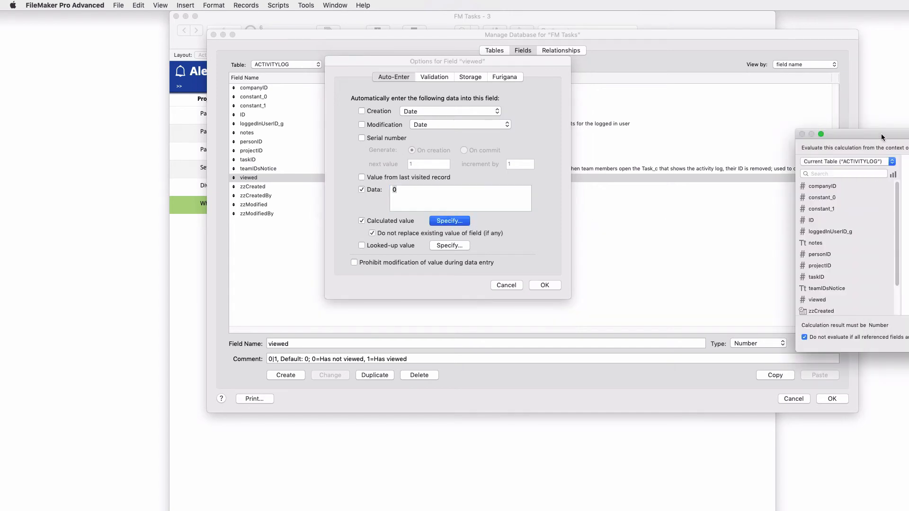
pyautogui.moveTo(882, 137); pyautogui.dragTo(432, 147)
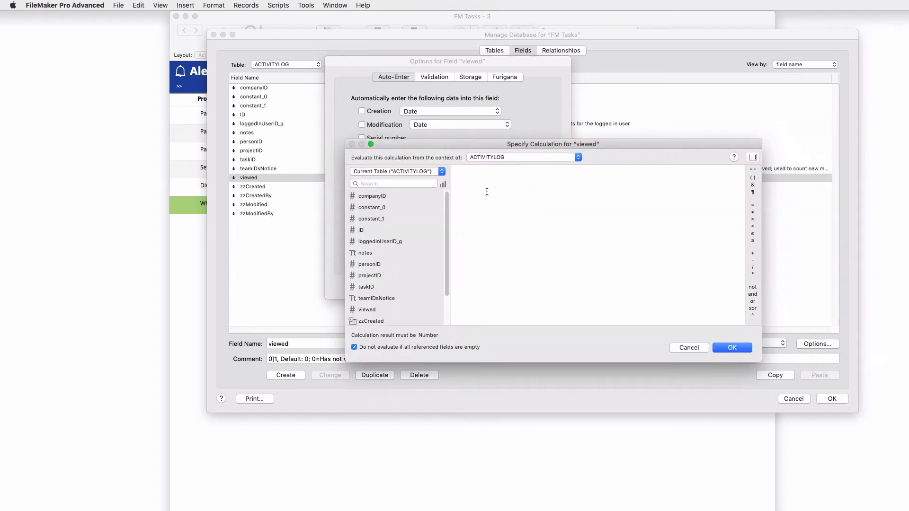
pyautogui.write('get')
pyautogui.press('Down')
pyautogui.press('Return')
pyautogui.write('Self')
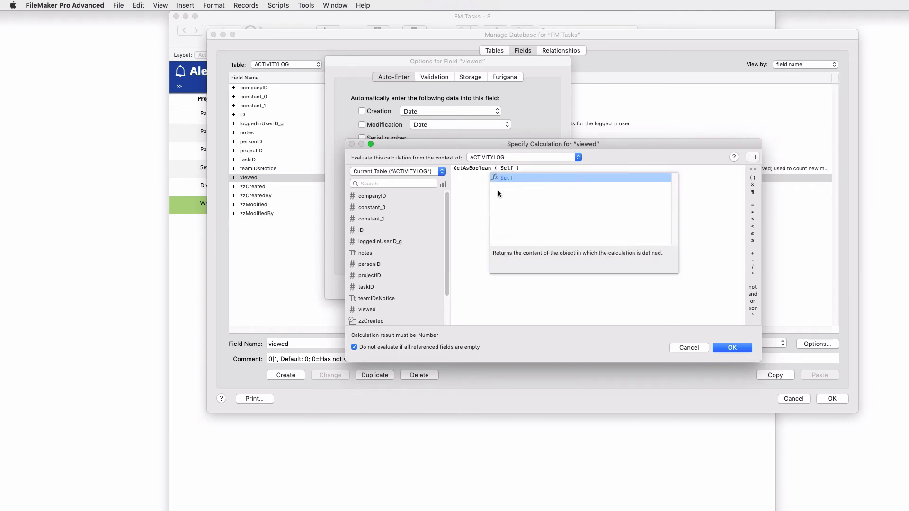
pyautogui.click(474, 209)
pyautogui.click(729, 345)
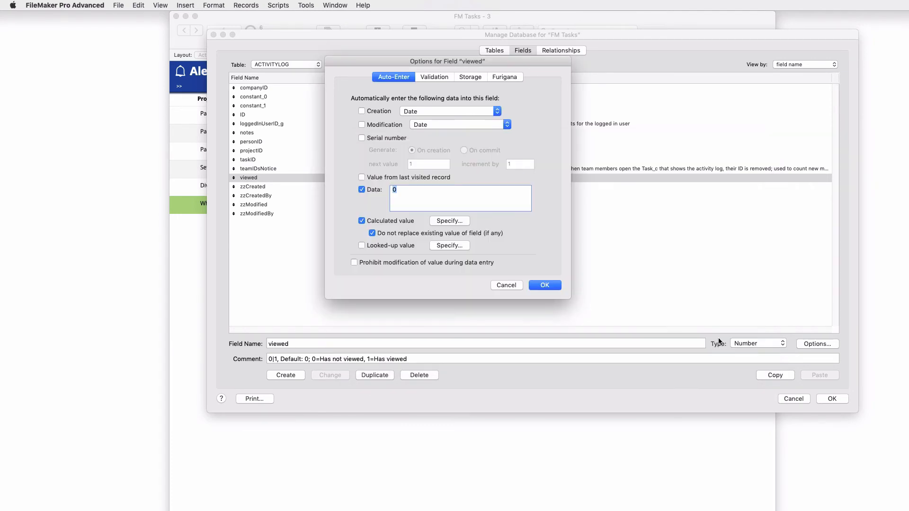
pyautogui.click(401, 233)
pyautogui.click(545, 284)
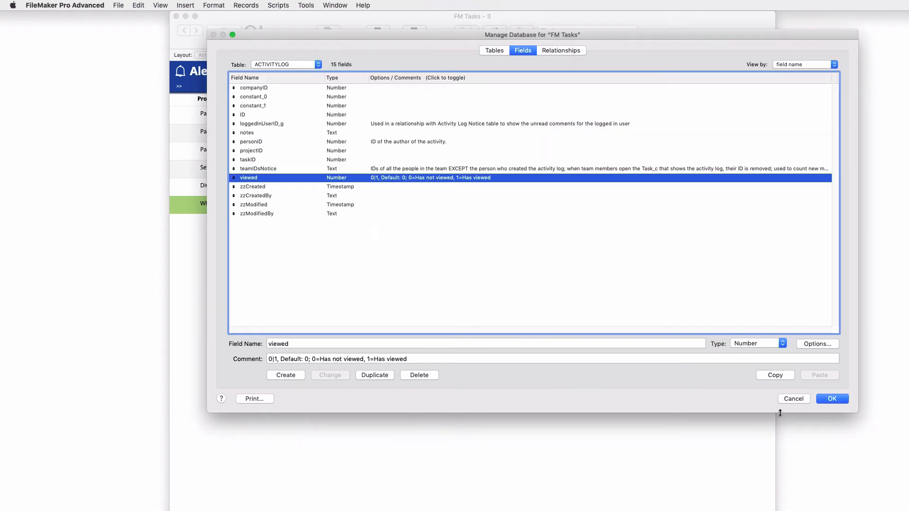
pyautogui.click(831, 399)
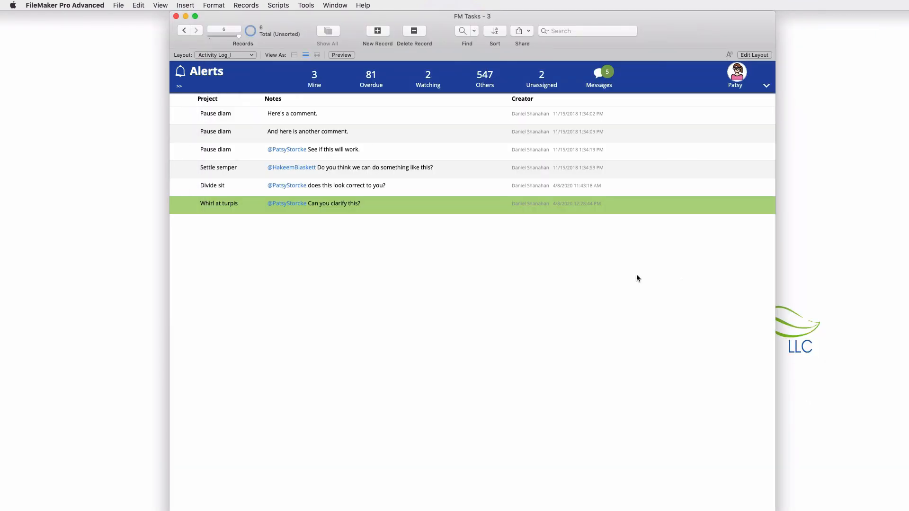
# Place the viewed field in the Activity Log layout's body to the right of the zzCreated merge text and delete its automatic label.
pyautogui.press('super+l')
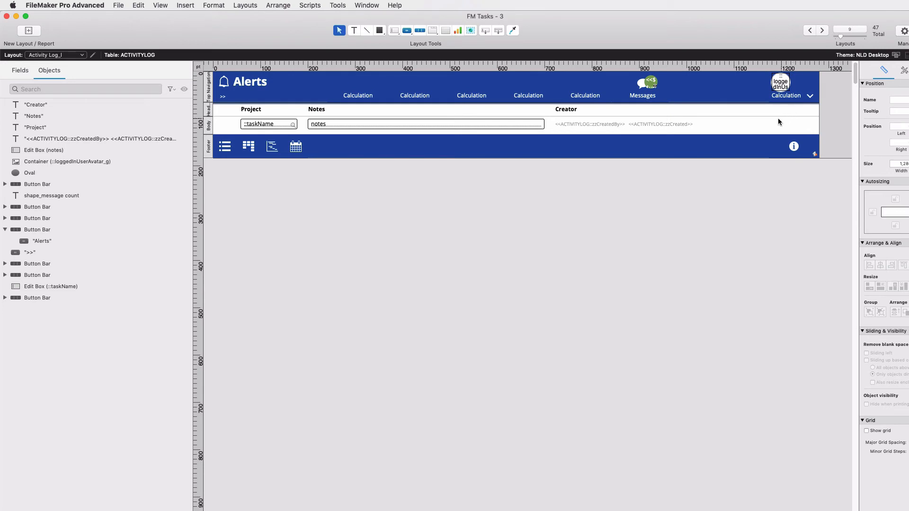
pyautogui.click(263, 125)
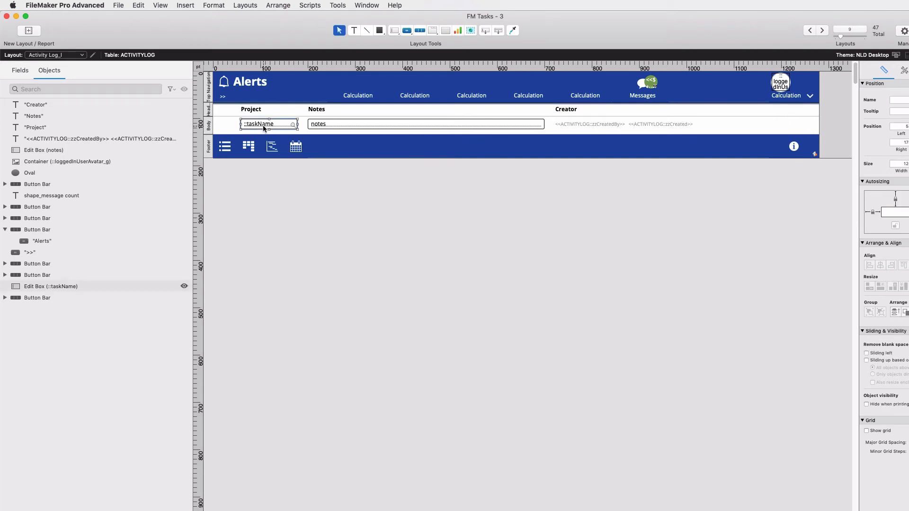
pyautogui.click(21, 71)
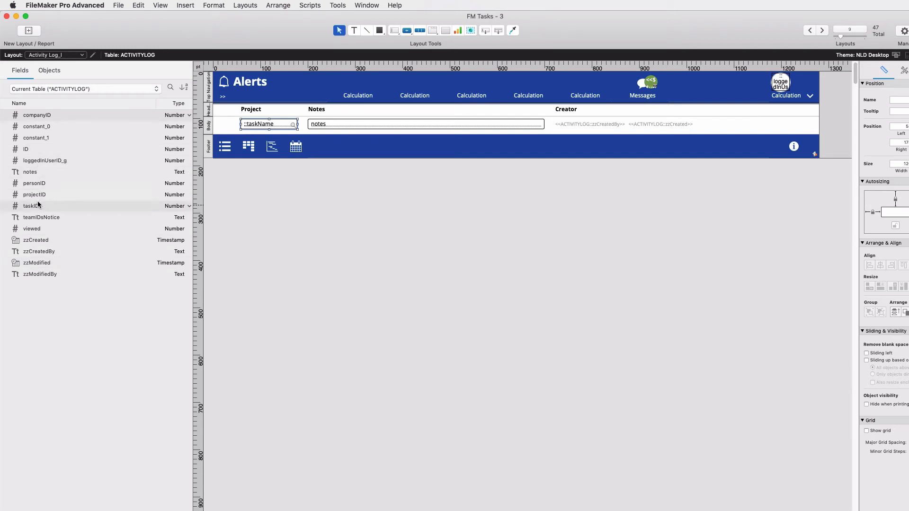
pyautogui.click(32, 228)
pyautogui.moveTo(658, 116); pyautogui.dragTo(738, 124)
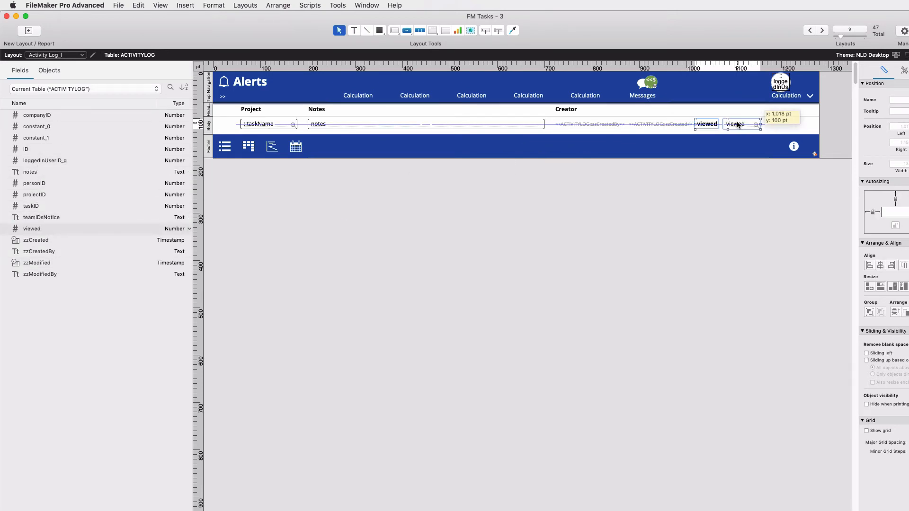
pyautogui.click(736, 171)
pyautogui.click(705, 124)
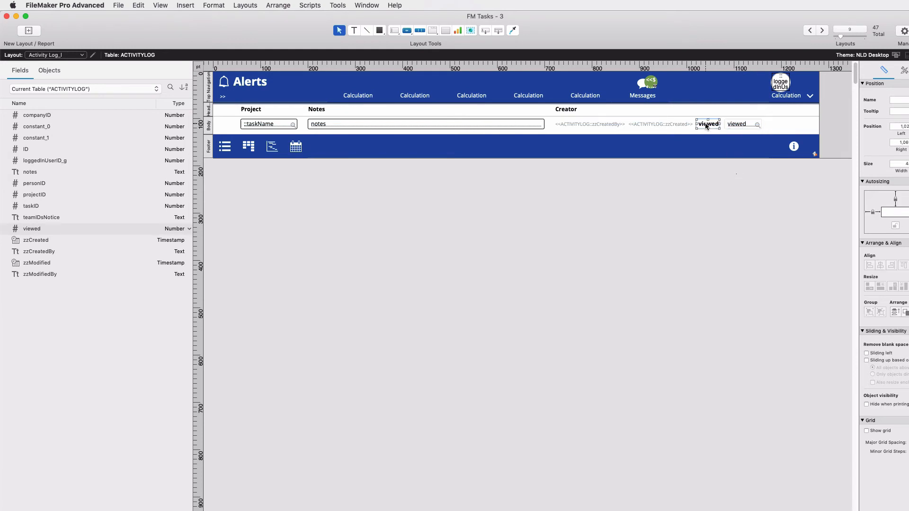
pyautogui.press('BackSpace')
# Duplicate the header's Creator label, retitle the copy Viewed and position it above the viewed field.
pyautogui.moveTo(572, 110); pyautogui.dragTo(734, 113)
pyautogui.doubleClick(734, 113)
pyautogui.write('Viewed')
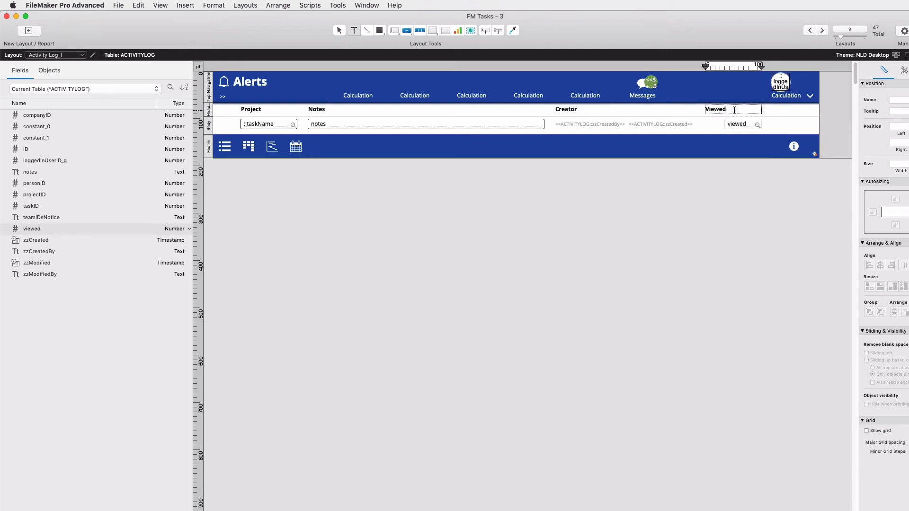
pyautogui.click(742, 198)
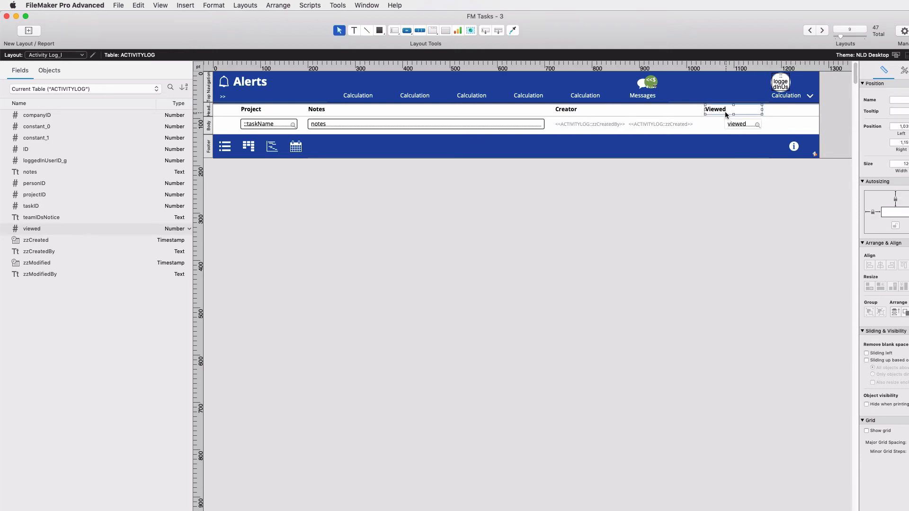
pyautogui.moveTo(725, 114)
pyautogui.mouseDown()
pyautogui.moveTo(749, 110)
pyautogui.moveTo(741, 112)
pyautogui.mouseUp()
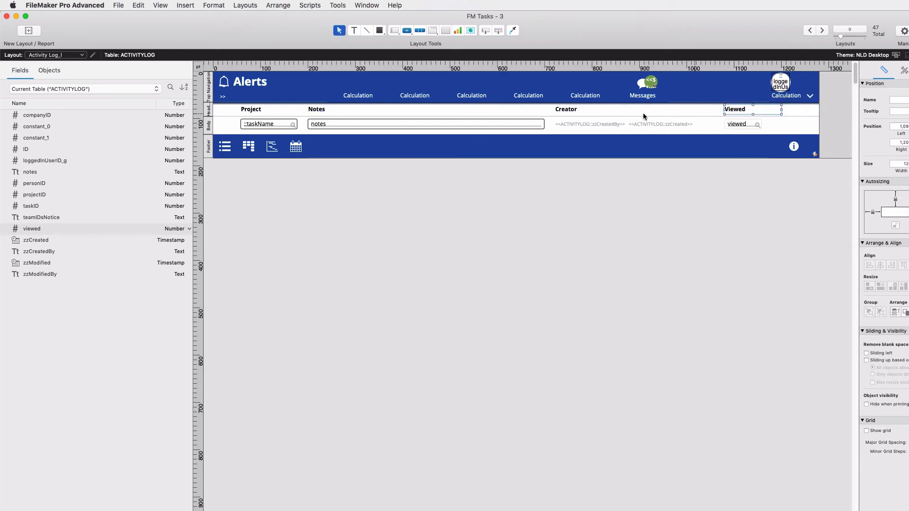
pyautogui.click(566, 110)
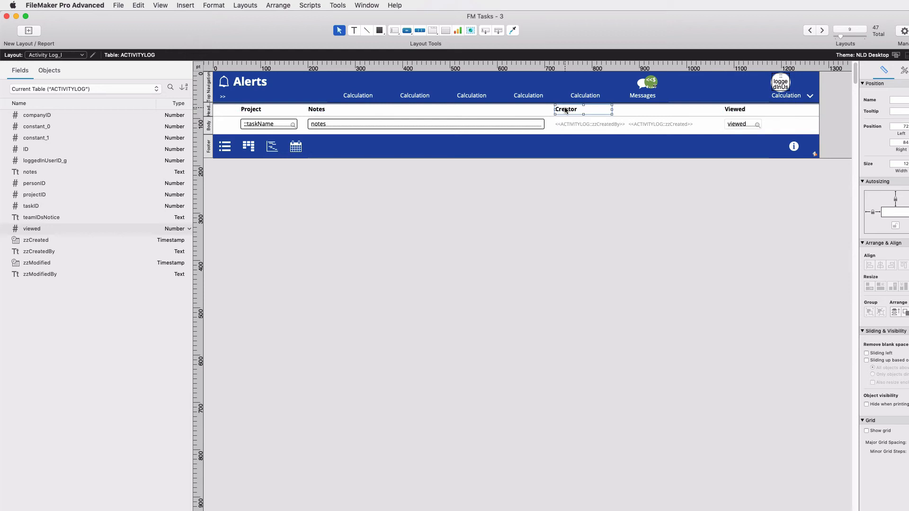
pyautogui.click(736, 111)
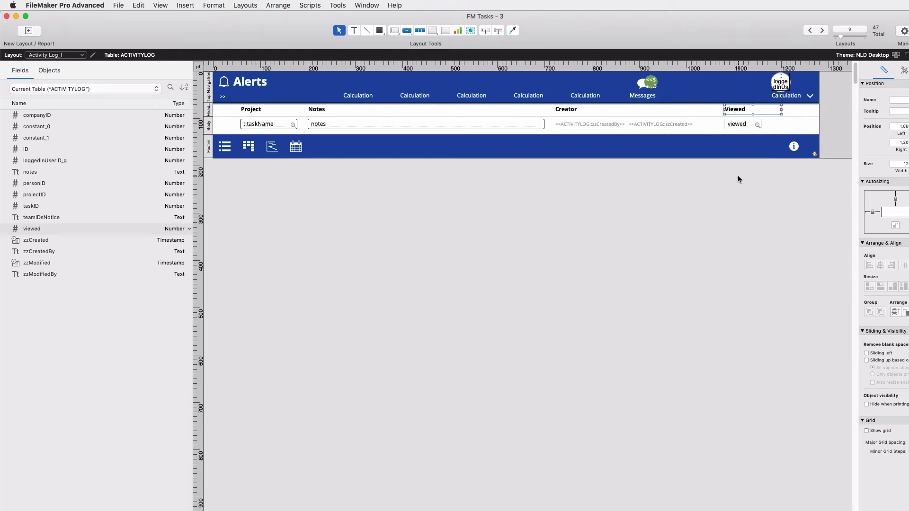
# Align the viewed field under the Viewed label at 42 pt wide and place a second viewed field to its right.
pyautogui.click(741, 127)
pyautogui.moveTo(761, 124); pyautogui.dragTo(781, 125)
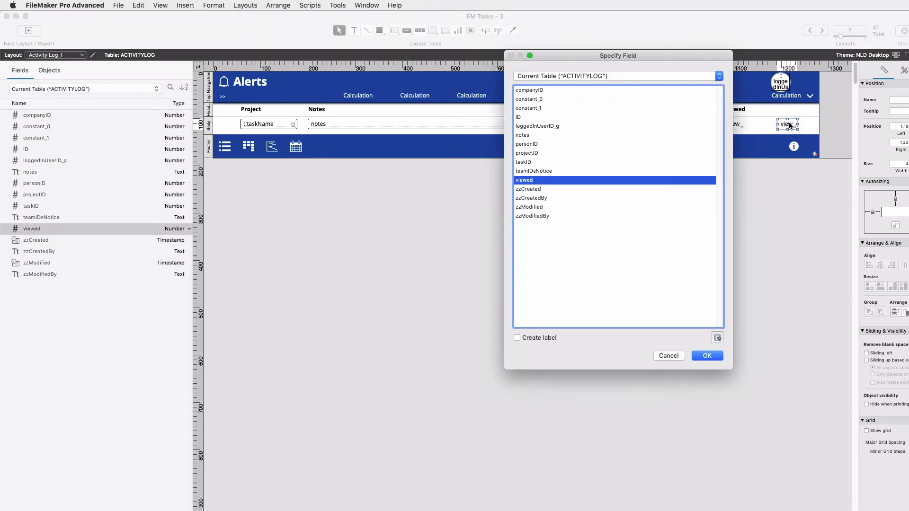
pyautogui.click(710, 357)
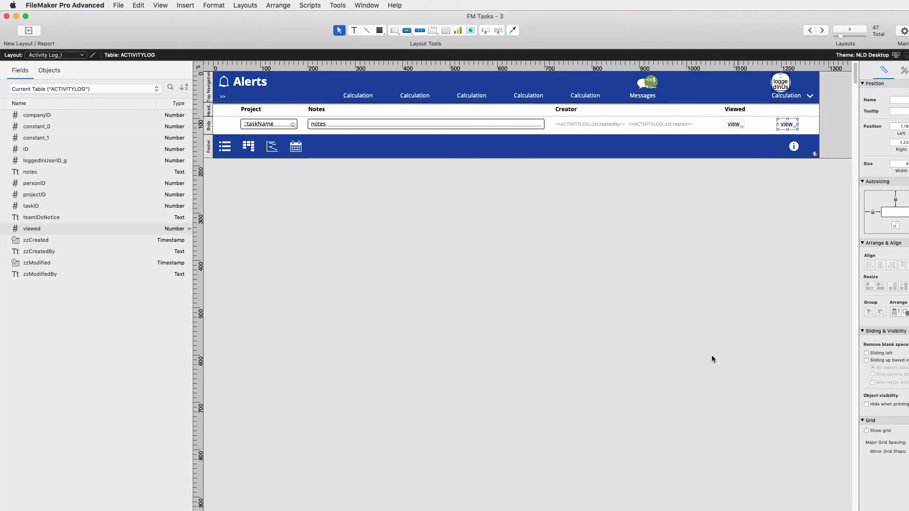
# Change the control style of the viewed field under the Viewed label to Checkbox Set.
pyautogui.click(731, 126)
pyautogui.click(790, 126)
pyautogui.click(735, 126)
pyautogui.moveTo(751, 37); pyautogui.dragTo(677, 37)
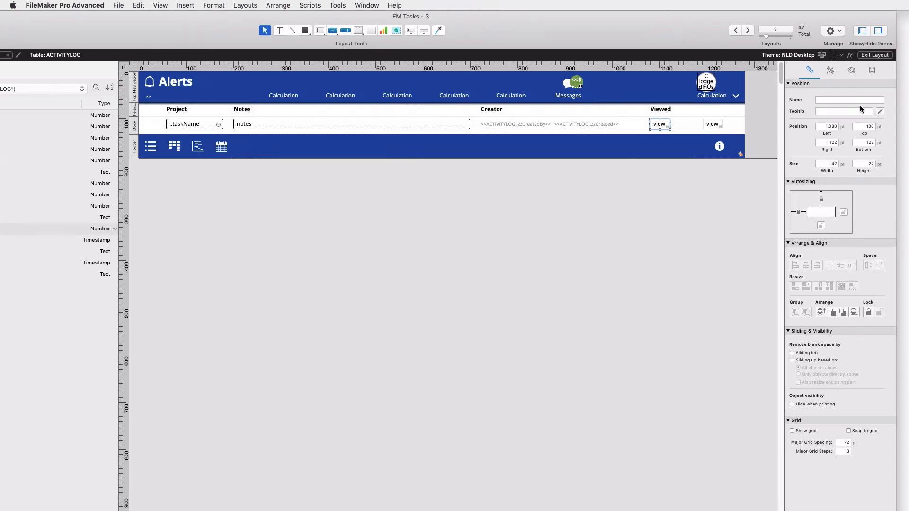
pyautogui.click(870, 71)
pyautogui.click(833, 150)
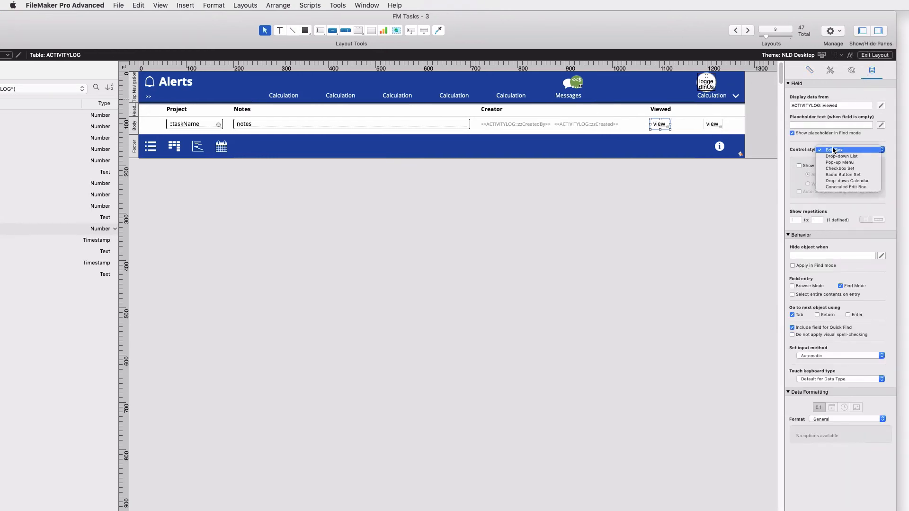
pyautogui.click(840, 168)
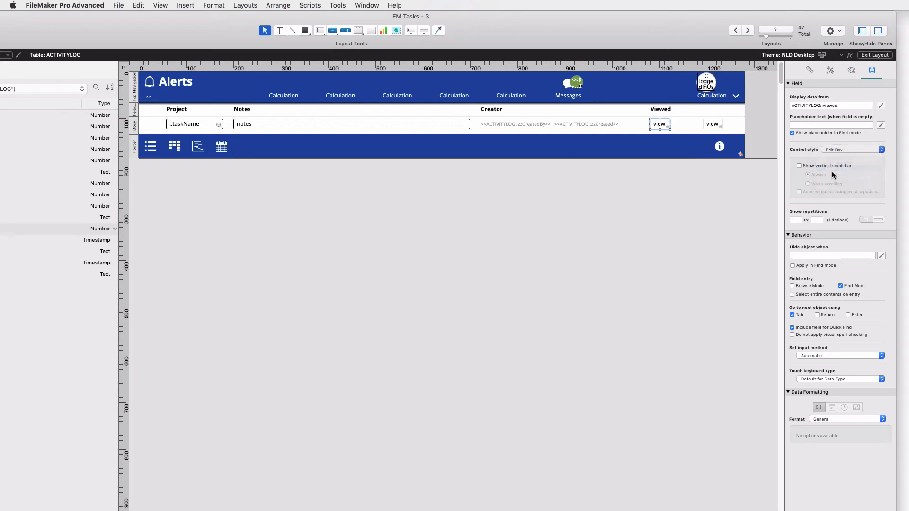
# Give the viewed checkbox set the Check icon and take its values from the value list named 1.
pyautogui.click(846, 185)
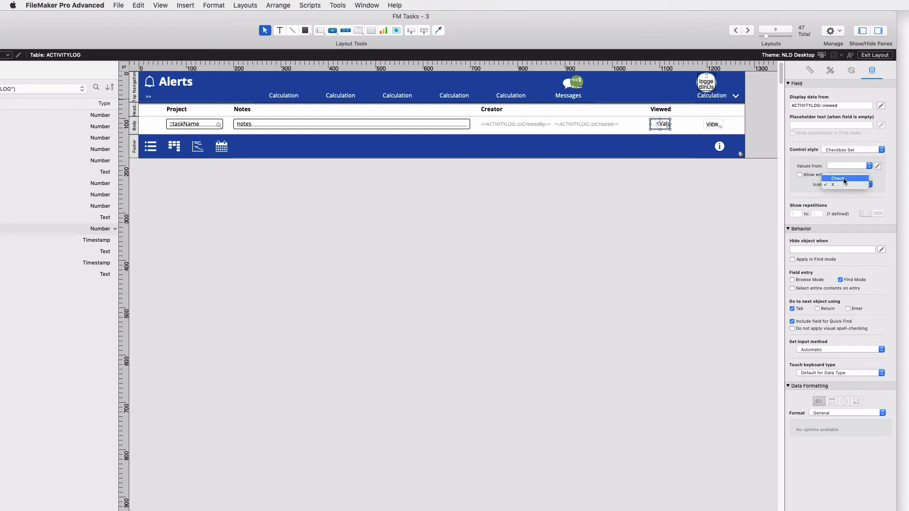
pyautogui.click(842, 178)
pyautogui.click(859, 166)
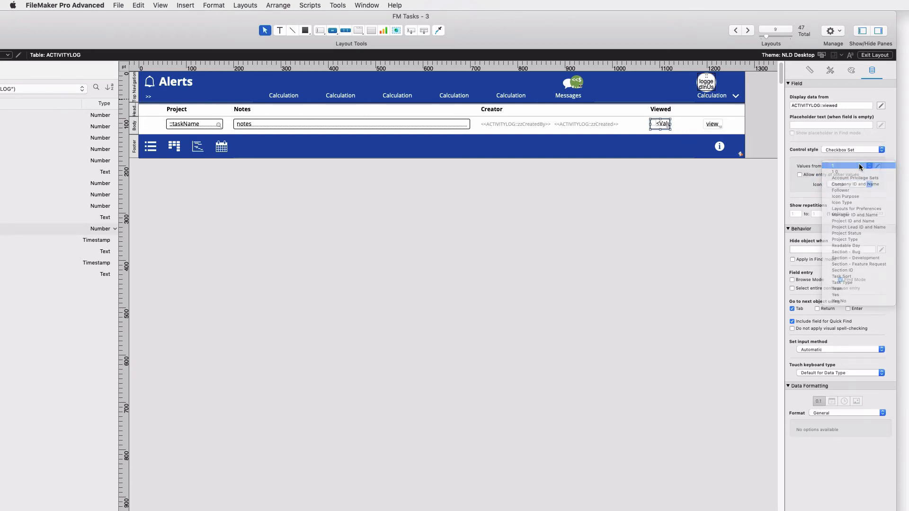
pyautogui.click(859, 166)
pyautogui.click(859, 167)
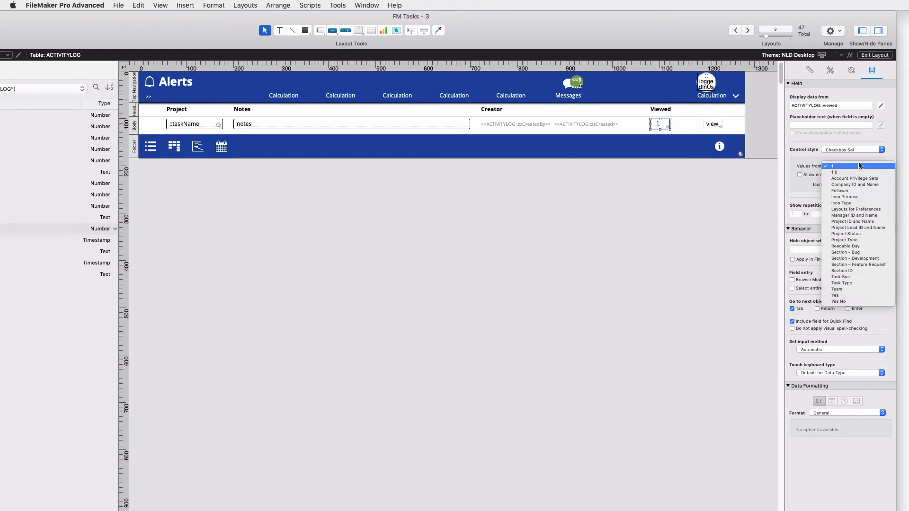
pyautogui.click(857, 161)
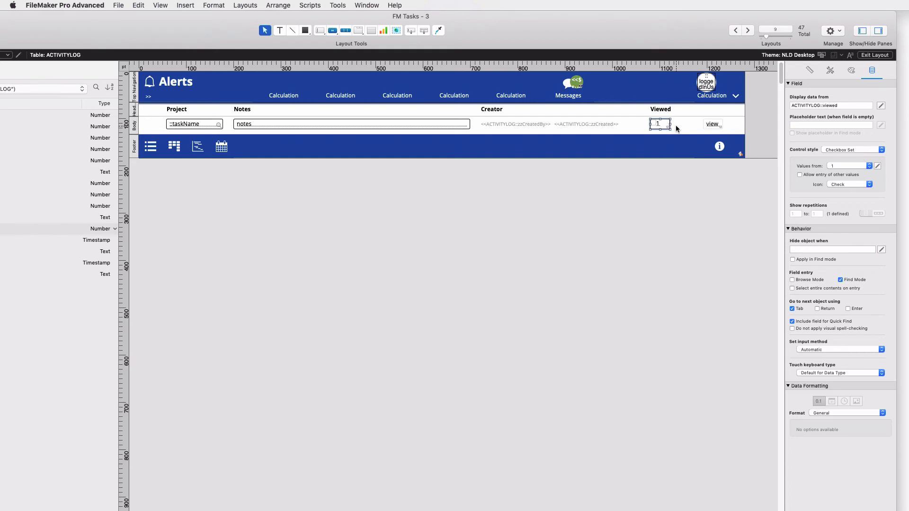
# Narrow the viewed checkbox field until only the box shows without its value text, and view the result in Browse mode.
pyautogui.press('super+b')
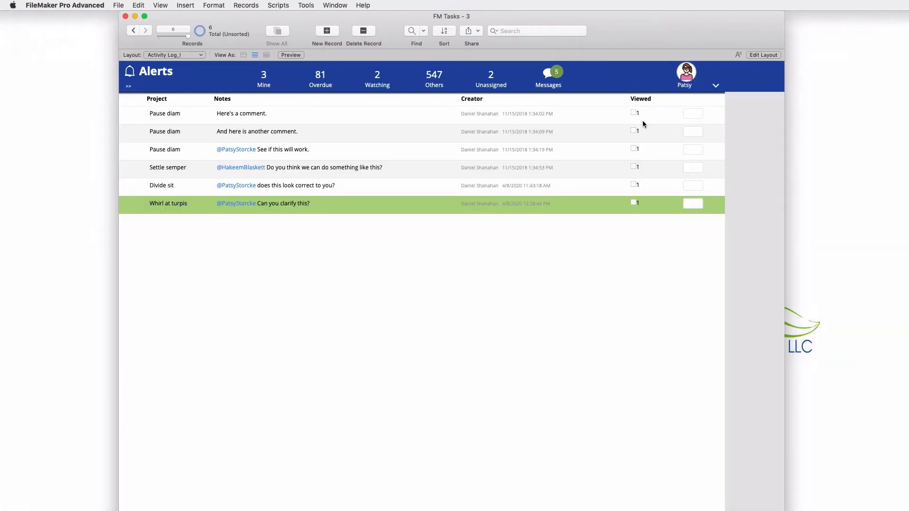
pyautogui.press('super+l')
pyautogui.click(740, 126)
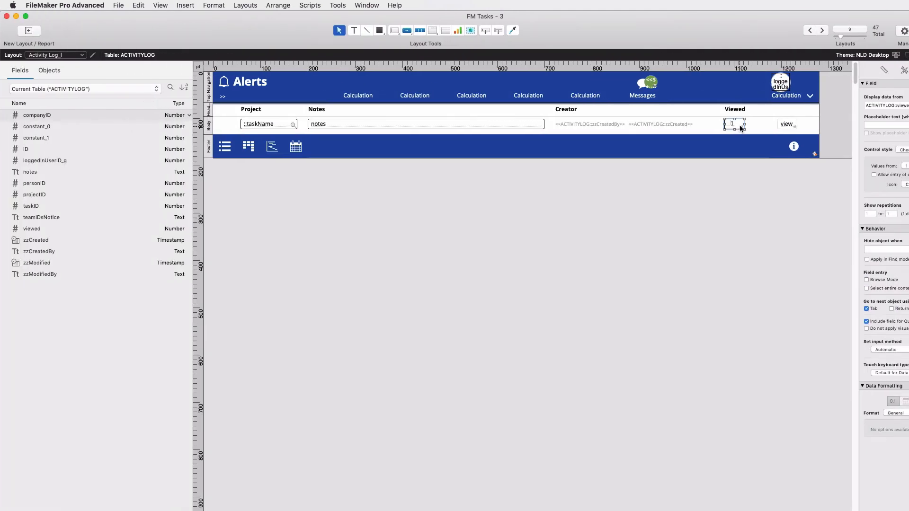
pyautogui.moveTo(744, 124); pyautogui.dragTo(731, 124)
pyautogui.press('super+b')
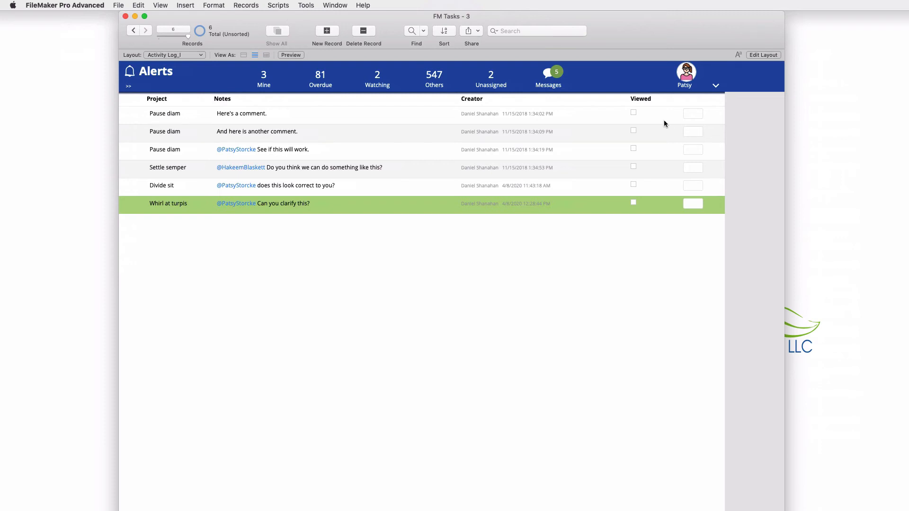
# Allow Browse mode entry for the viewed checkbox field and return to the records.
pyautogui.click(635, 113)
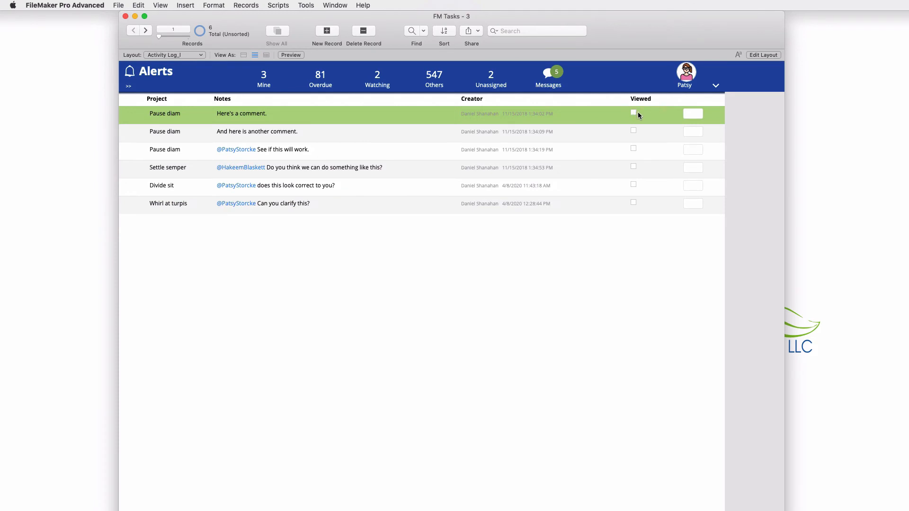
pyautogui.press('super+l')
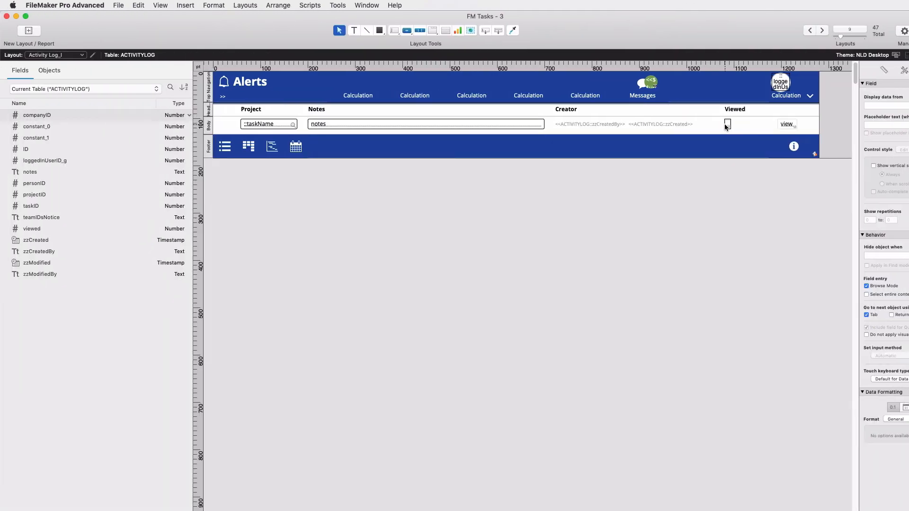
pyautogui.click(727, 125)
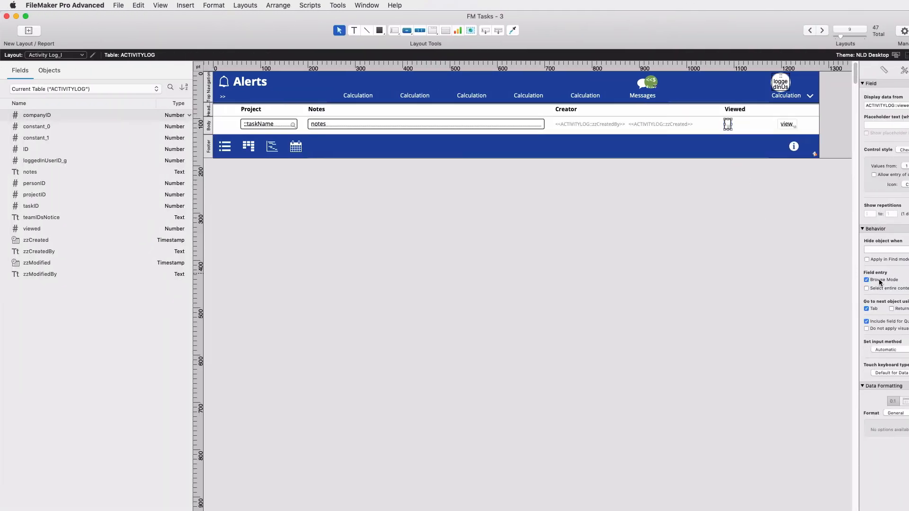
pyautogui.press('super+b')
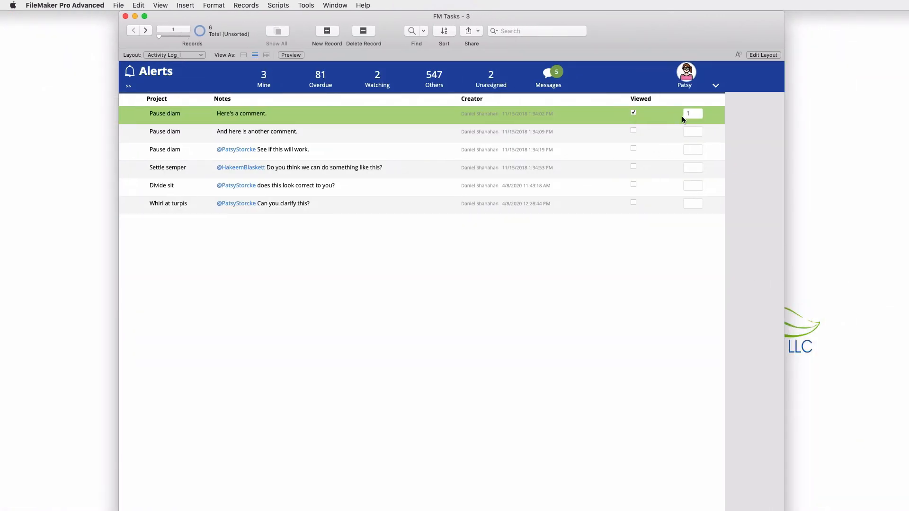
# Test the Viewed column by ticking the remaining records' checkboxes and clearing the checkboxes of all records.
pyautogui.click(634, 130)
pyautogui.click(634, 148)
pyautogui.click(634, 166)
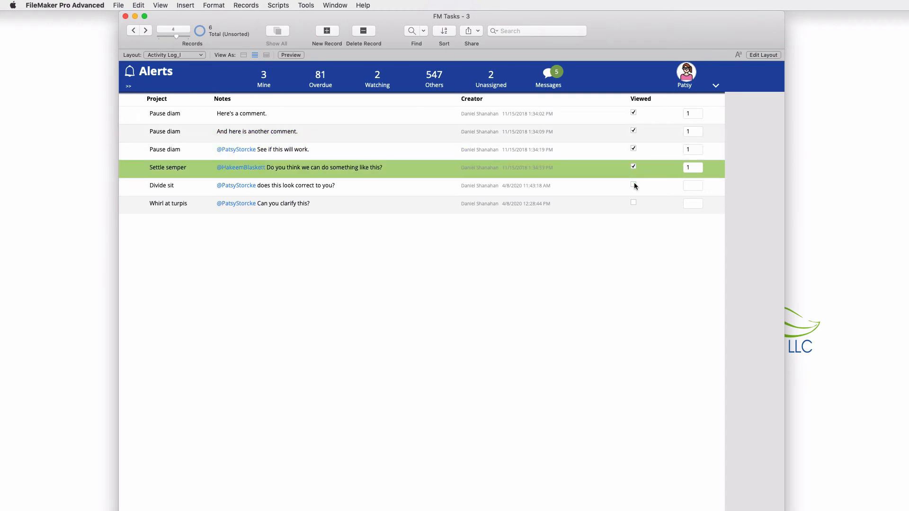
pyautogui.click(633, 184)
pyautogui.click(633, 202)
pyautogui.click(633, 202)
pyautogui.click(633, 184)
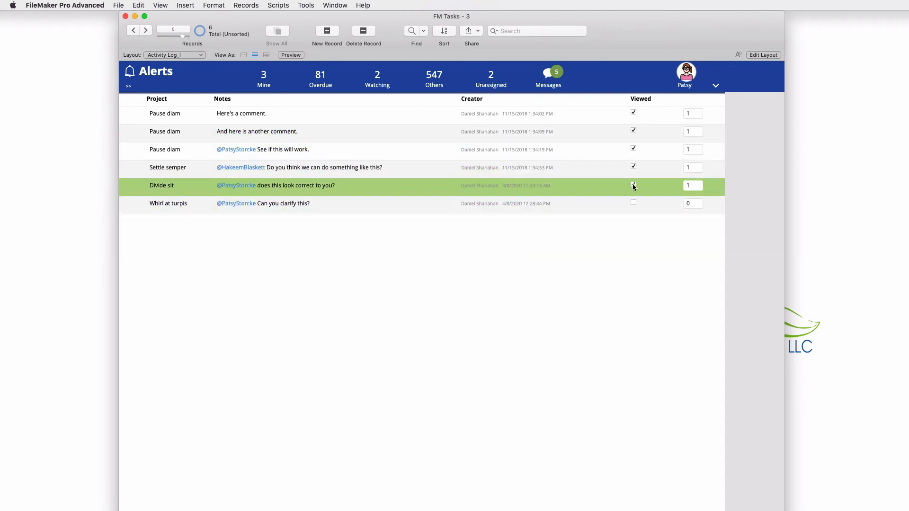
pyautogui.click(633, 184)
pyautogui.click(633, 166)
pyautogui.click(634, 148)
pyautogui.click(633, 131)
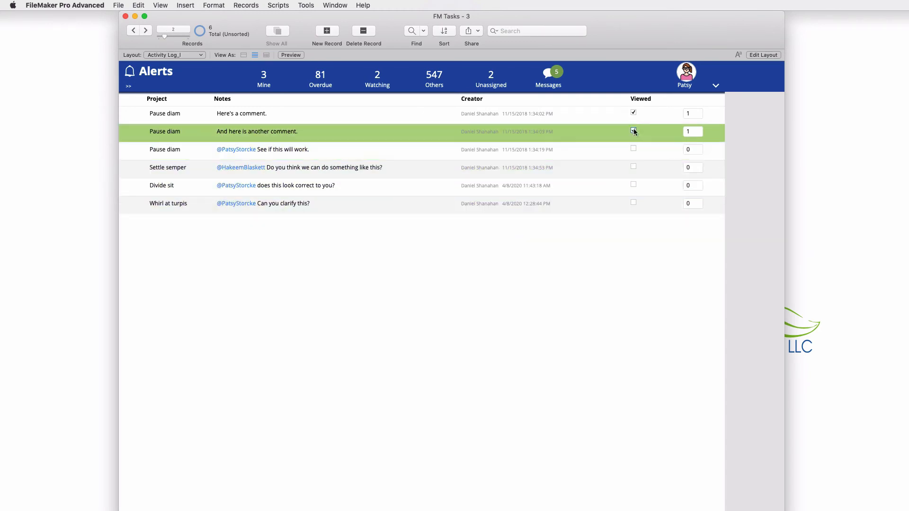
pyautogui.click(633, 114)
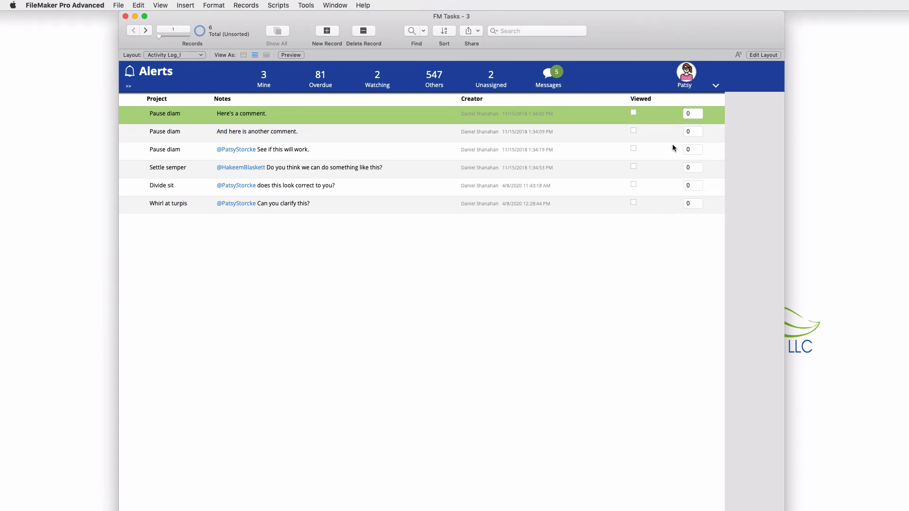
# Delete the second viewed field, shown as an edit box, from the layout's body.
pyautogui.press('super+l')
pyautogui.click(788, 127)
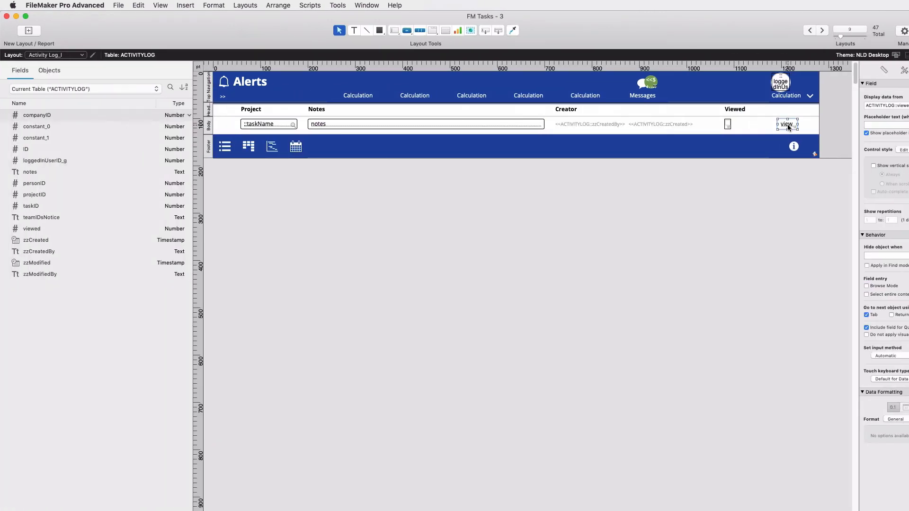
pyautogui.press('Delete')
# Nudge the Viewed header label about 14 pt left so it is centred over the checkbox, and view the records.
pyautogui.click(743, 111)
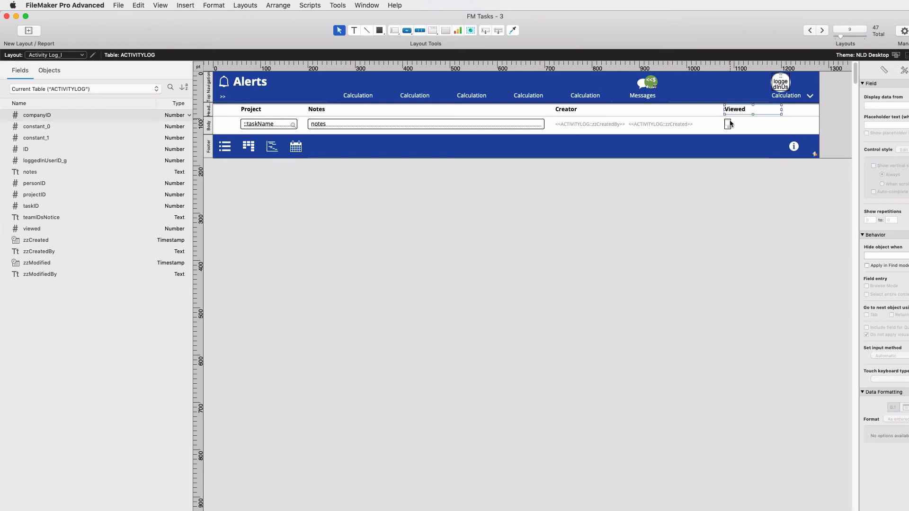
pyautogui.keyDown('shift'); pyautogui.click(730, 123); pyautogui.keyUp('shift')
pyautogui.press('super+b')
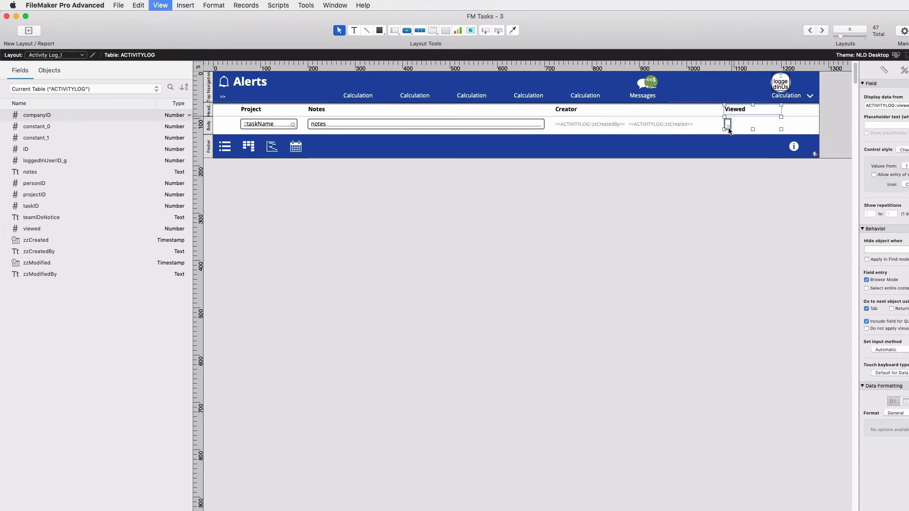
pyautogui.press('super+l')
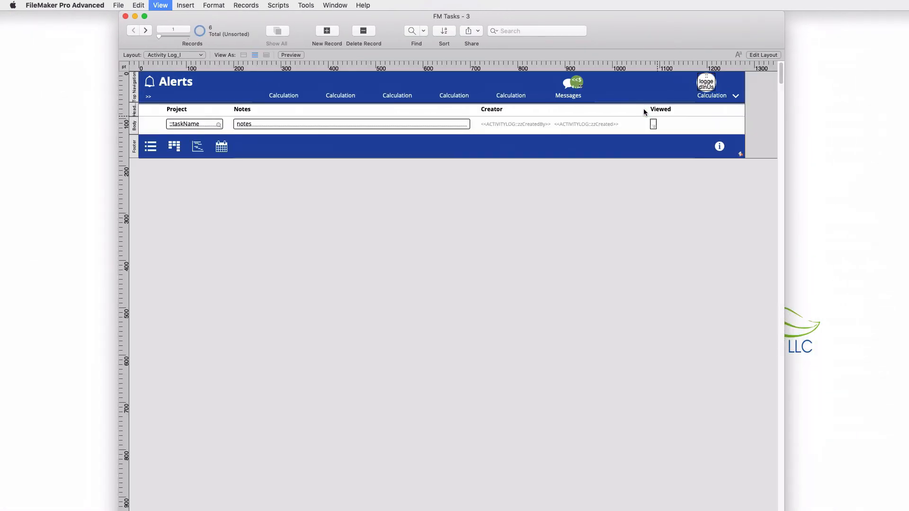
pyautogui.click(732, 111)
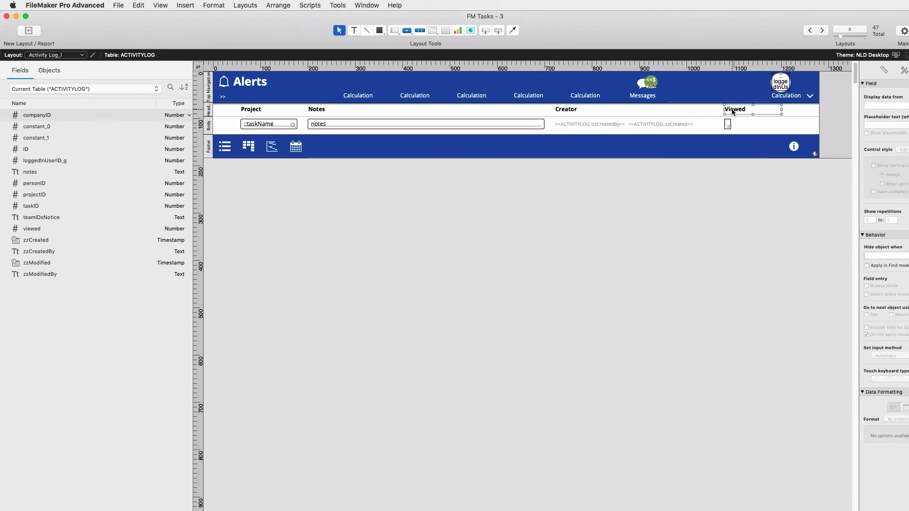
pyautogui.press('Left')
pyautogui.press('Left')
pyautogui.press('Left')
pyautogui.press('Left')
pyautogui.press('Left')
pyautogui.press('Left')
pyautogui.press('Left')
pyautogui.press('Left')
pyautogui.press('Left')
pyautogui.press('Left')
pyautogui.press('Left')
pyautogui.press('Left')
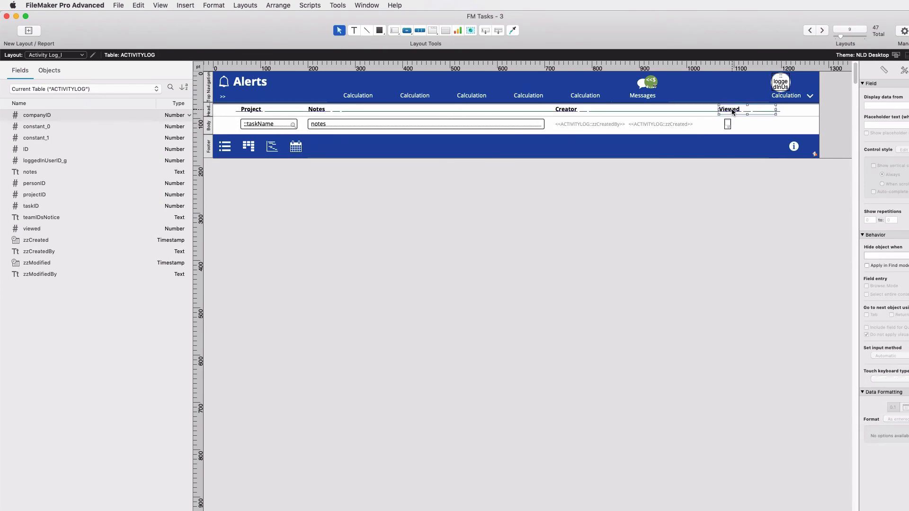
pyautogui.press('Left')
pyautogui.press('Left')
pyautogui.press('super+b')
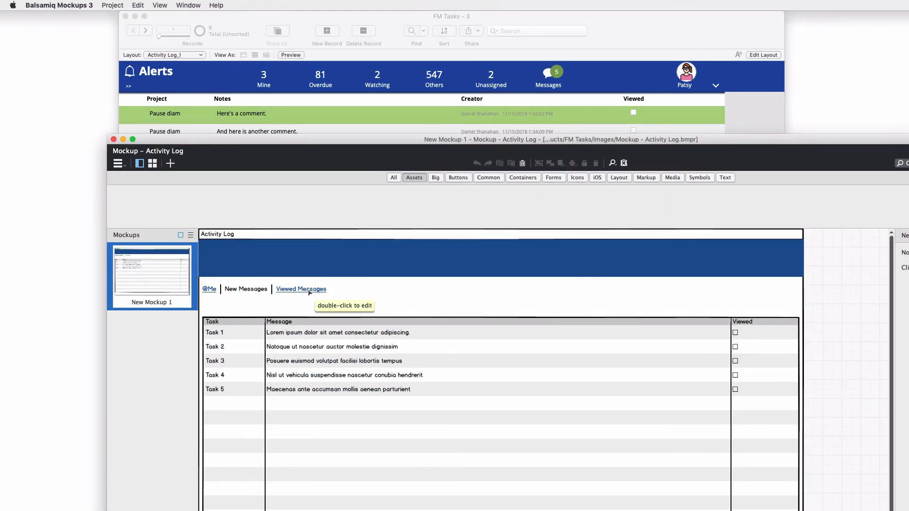
# Minimize the Balsamiq mockup and switch back to FM Tasks with the Activity Log layout open for editing.
pyautogui.click(123, 140)
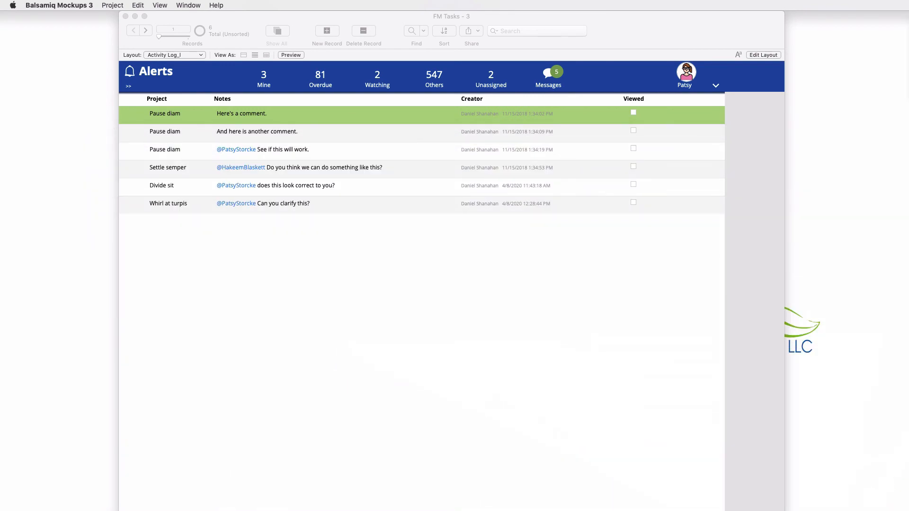
pyautogui.click(643, 292)
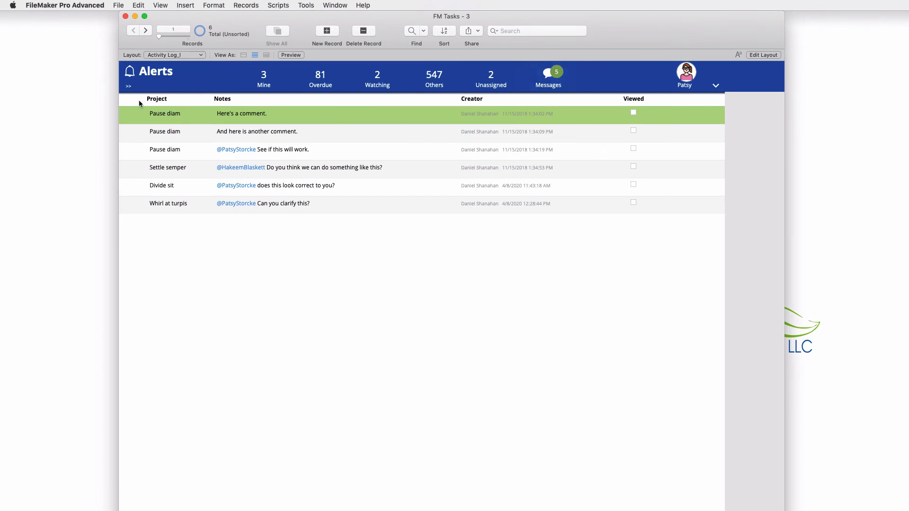
pyautogui.press('super+l')
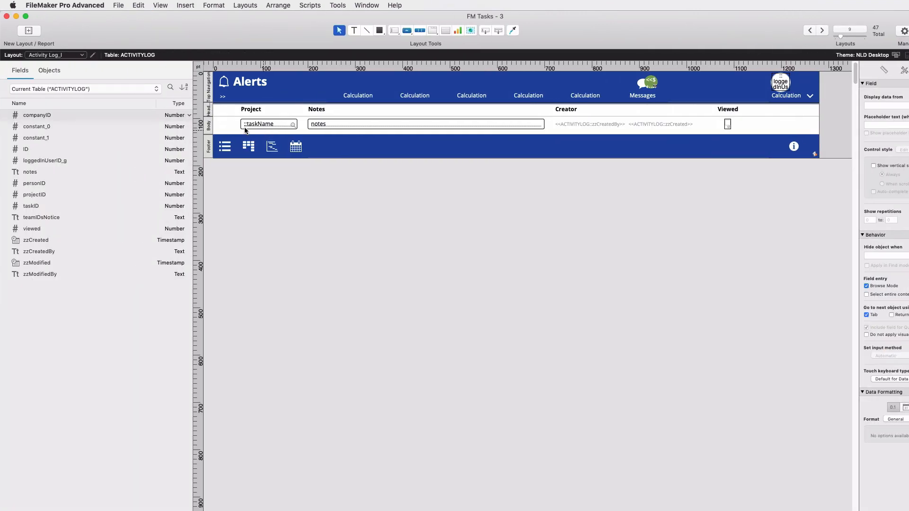
pyautogui.rightClick(212, 113)
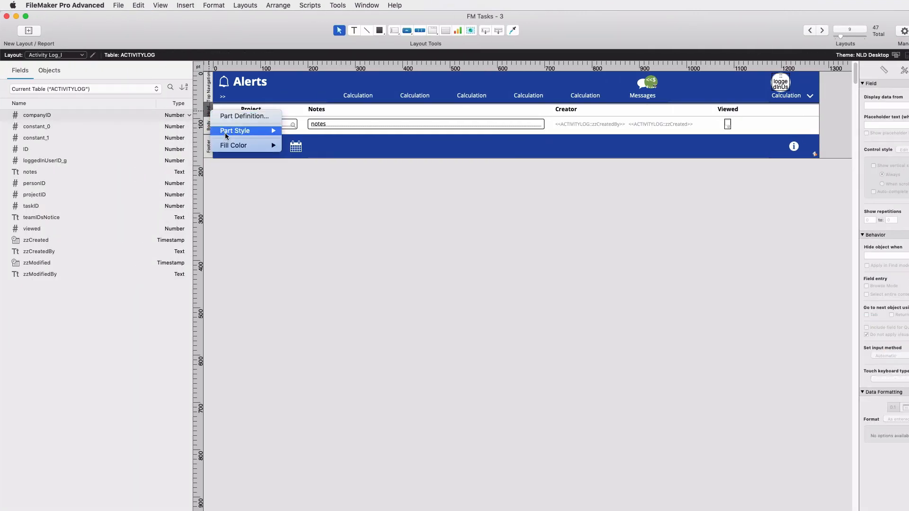
pyautogui.moveTo(225, 132)
pyautogui.click(334, 222)
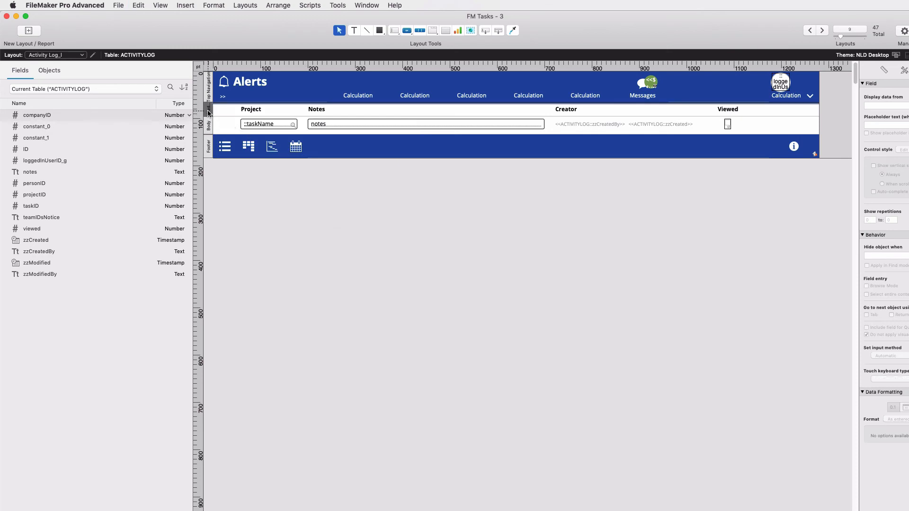
pyautogui.click(273, 207)
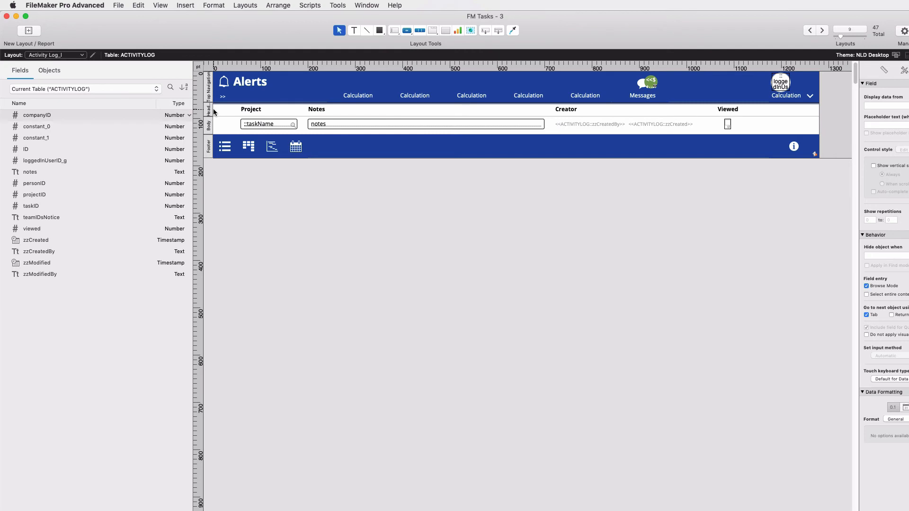
# Set the height of the layout's Header part to 75 pt.
pyautogui.press('super+1')
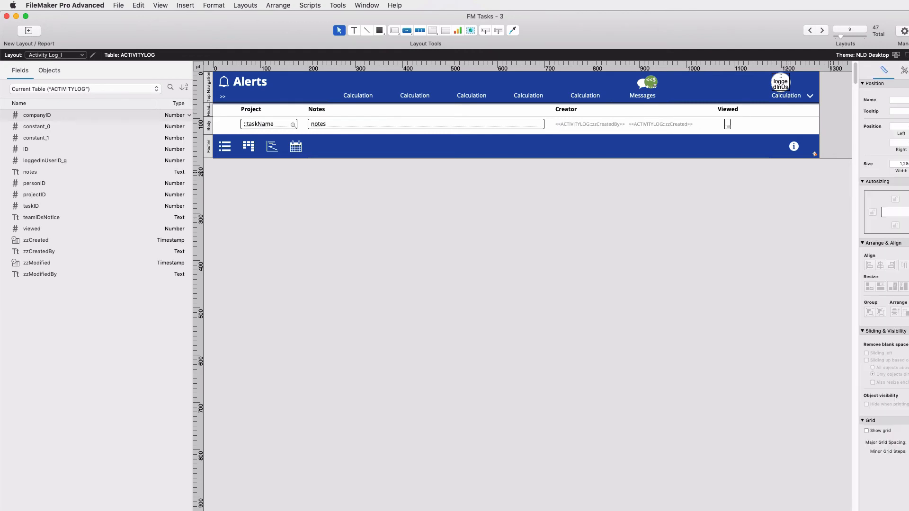
pyautogui.moveTo(908, 128); pyautogui.dragTo(886, 127)
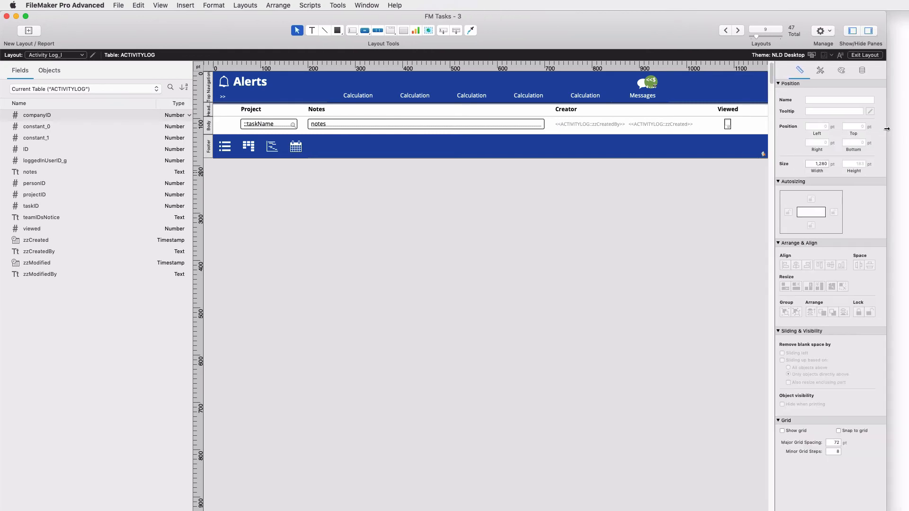
pyautogui.click(207, 109)
pyautogui.doubleClick(851, 166)
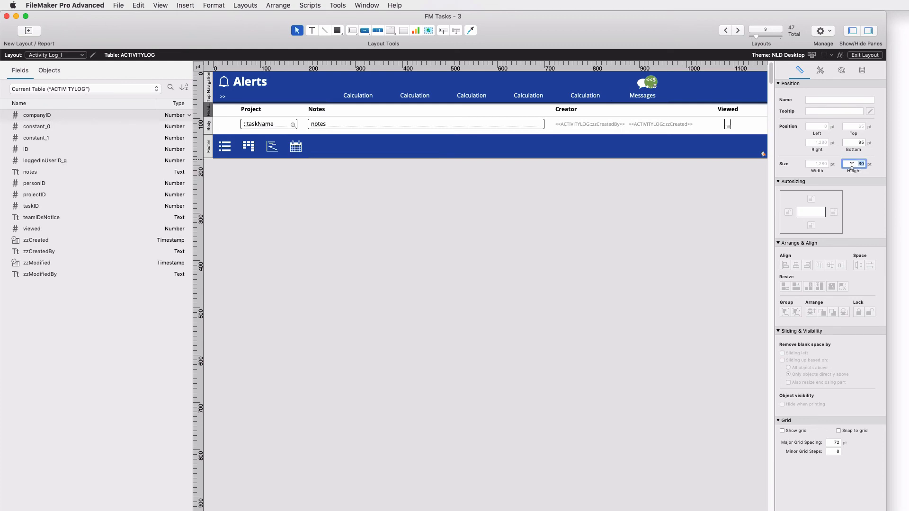
pyautogui.write('75')
pyautogui.press('Tab')
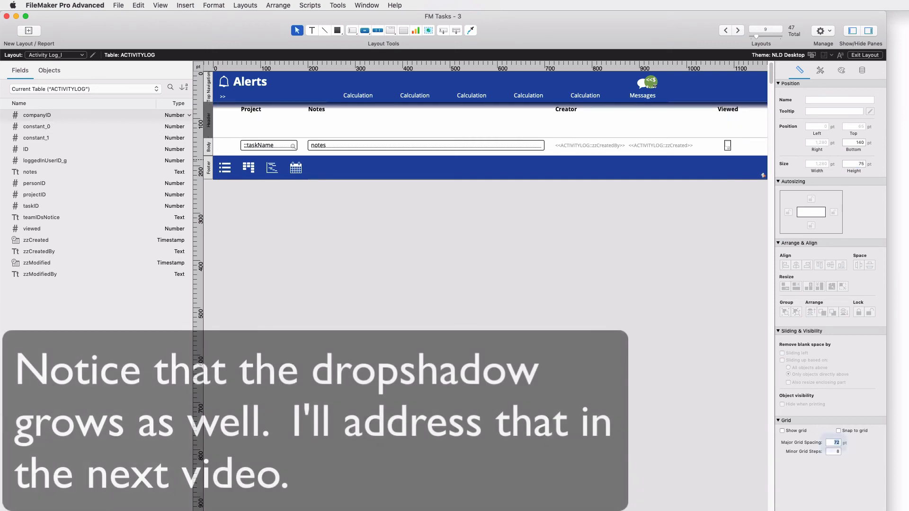
# Move the Viewed, Creator, Notes and Project header labels down together to a top position of 115 pt.
pyautogui.click(735, 109)
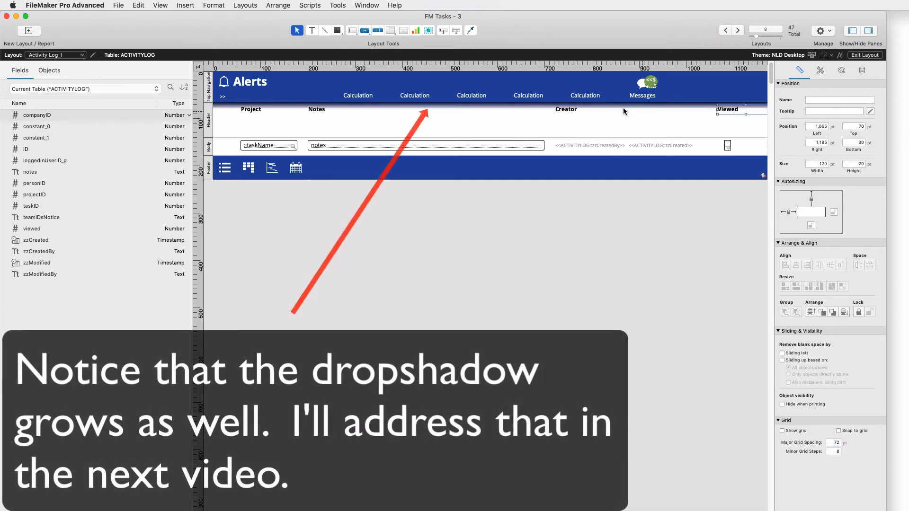
pyautogui.keyDown('shift'); pyautogui.click(557, 109); pyautogui.keyUp('shift')
pyautogui.keyDown('shift'); pyautogui.click(310, 113); pyautogui.keyUp('shift')
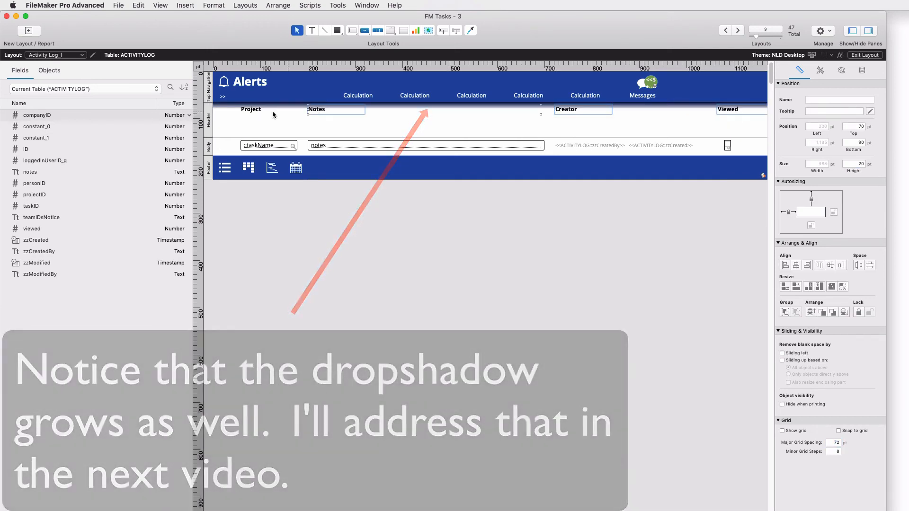
pyautogui.keyDown('shift'); pyautogui.click(251, 112); pyautogui.keyUp('shift')
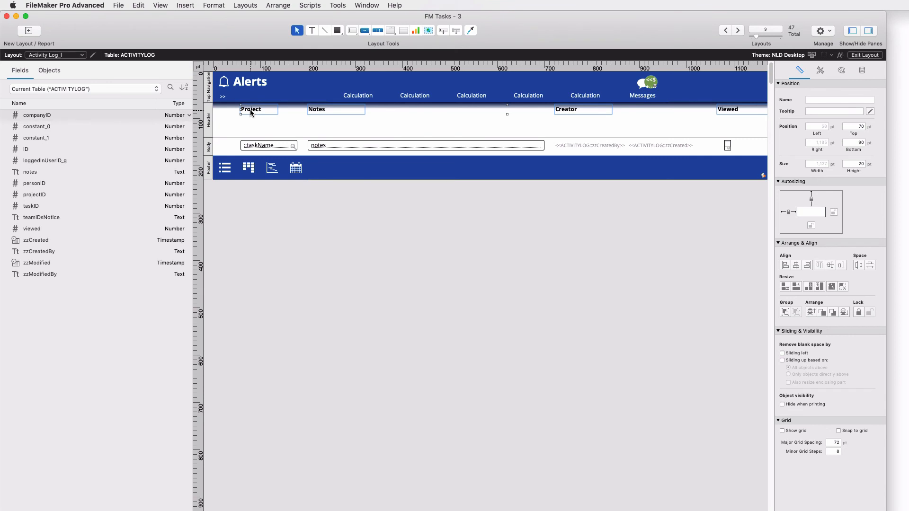
pyautogui.moveTo(251, 111); pyautogui.dragTo(251, 131)
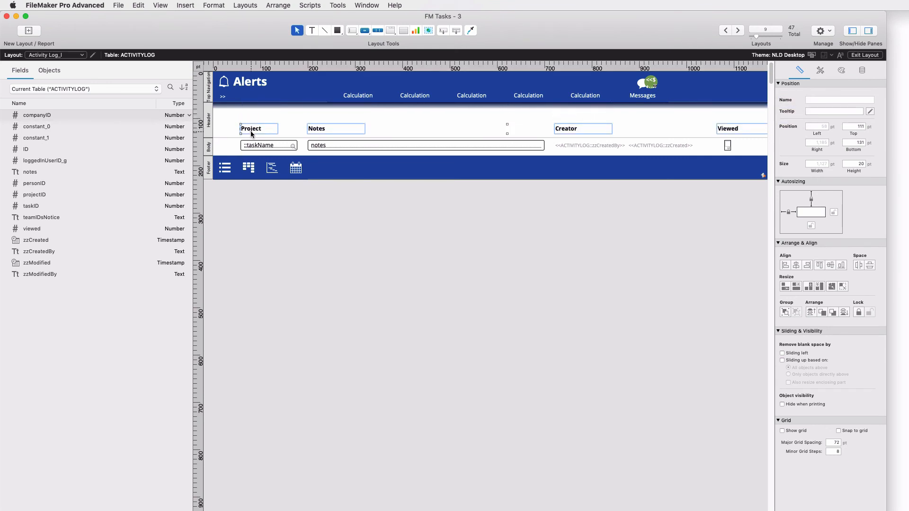
pyautogui.press('Down')
pyautogui.press('Down')
pyautogui.press('Down')
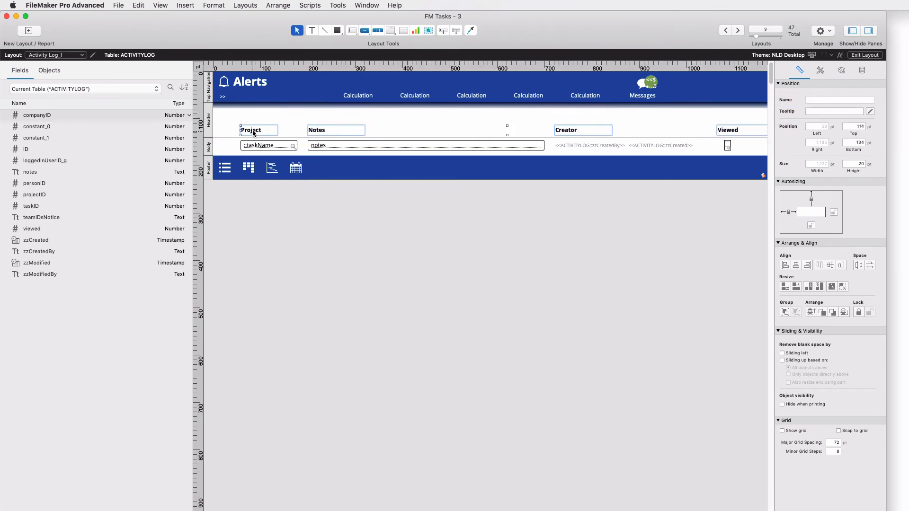
pyautogui.press('Down')
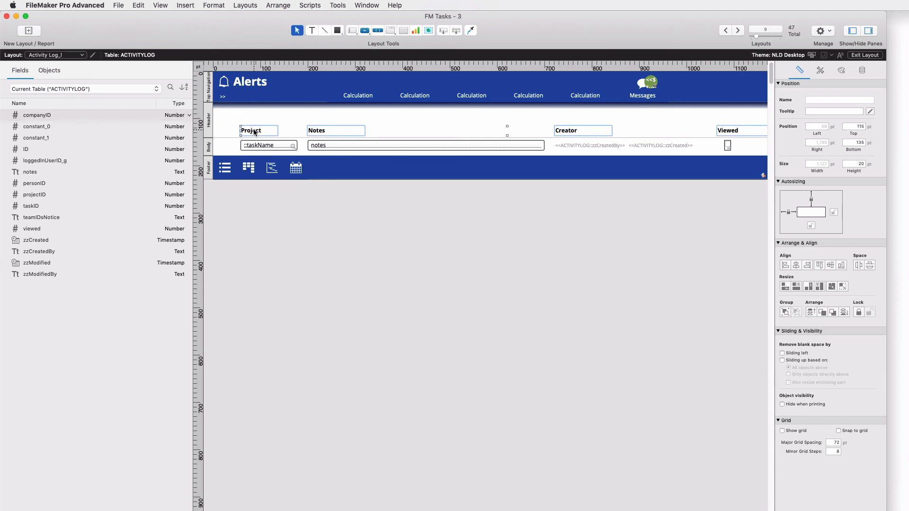
pyautogui.click(530, 255)
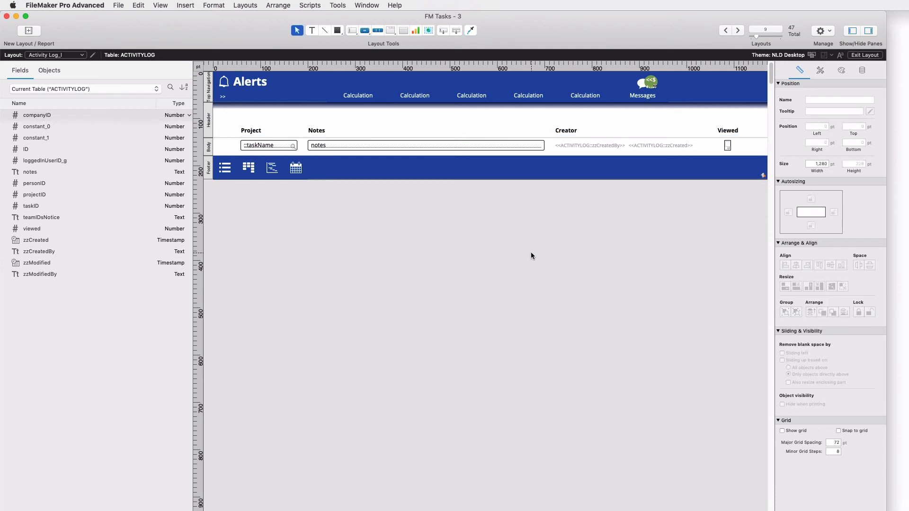
pyautogui.click(377, 31)
pyautogui.moveTo(330, 113); pyautogui.dragTo(446, 124)
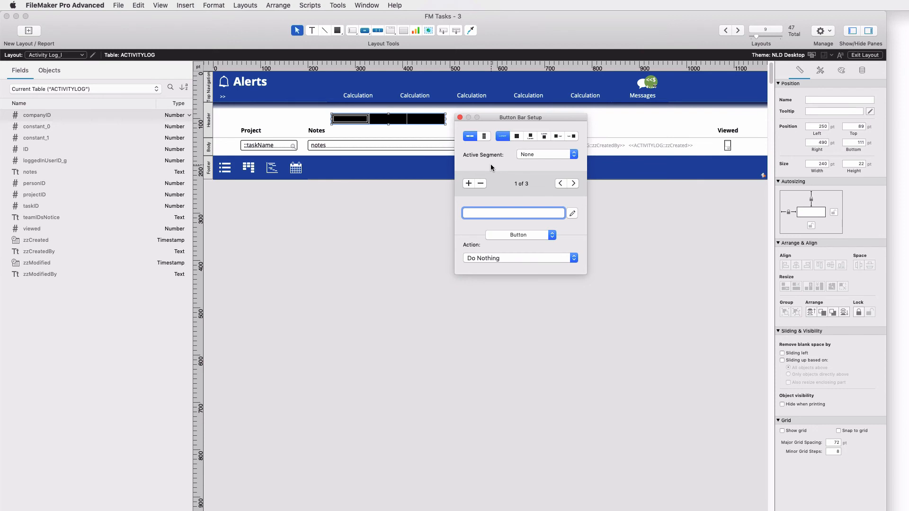
pyautogui.write('@Me')
# Label the button bar's second segment New Messages and its third segment Viewed Messages, then close its setup.
pyautogui.click(573, 183)
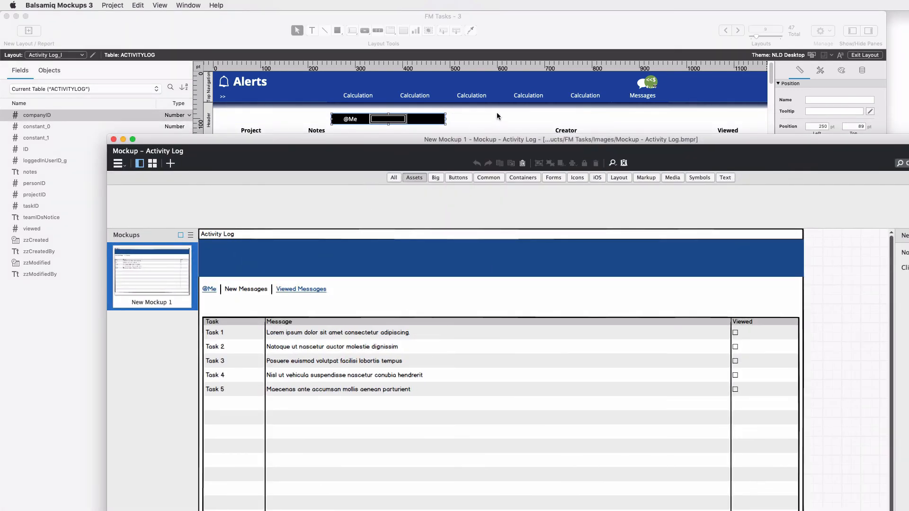
pyautogui.click(422, 121)
pyautogui.doubleClick(391, 122)
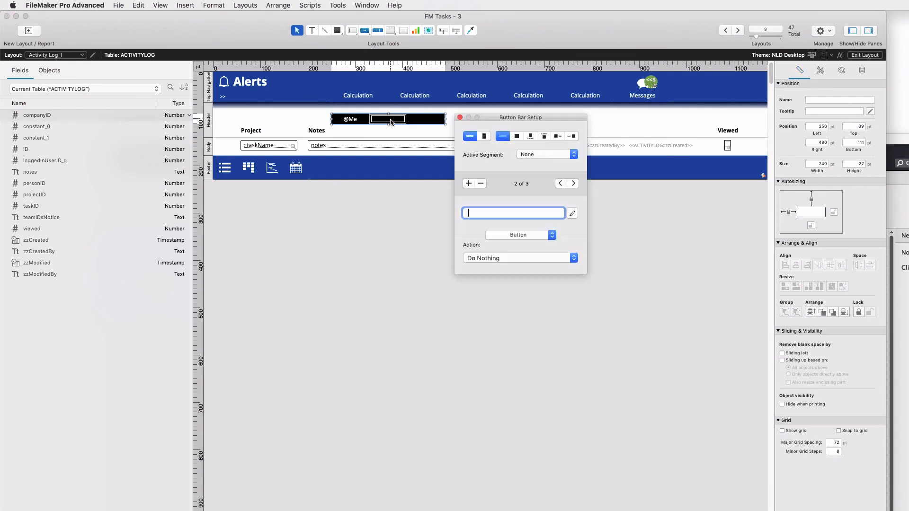
pyautogui.write('New Messages')
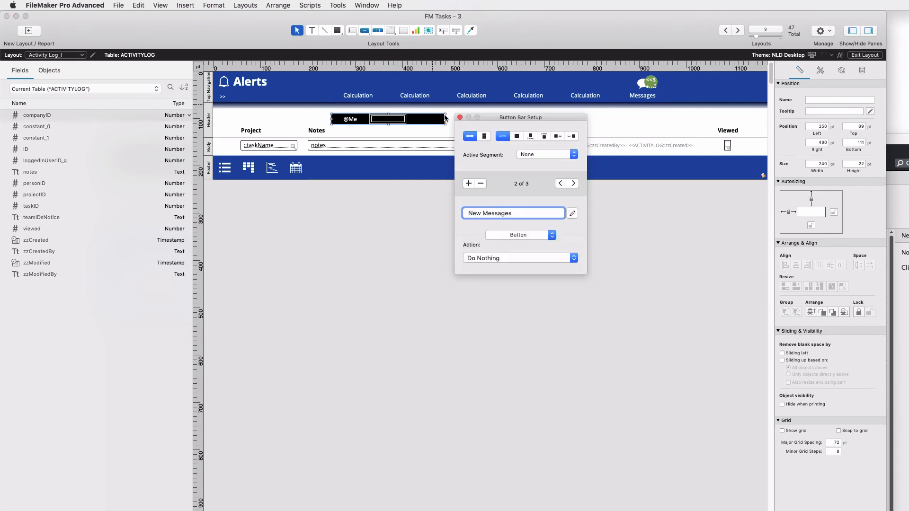
pyautogui.click(573, 184)
pyautogui.write('Vie')
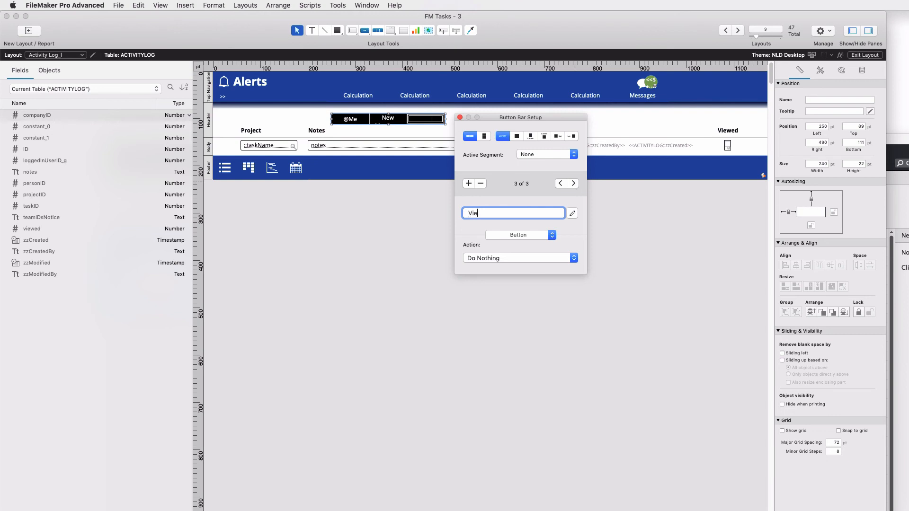
pyautogui.write('wed Messages')
pyautogui.click(459, 118)
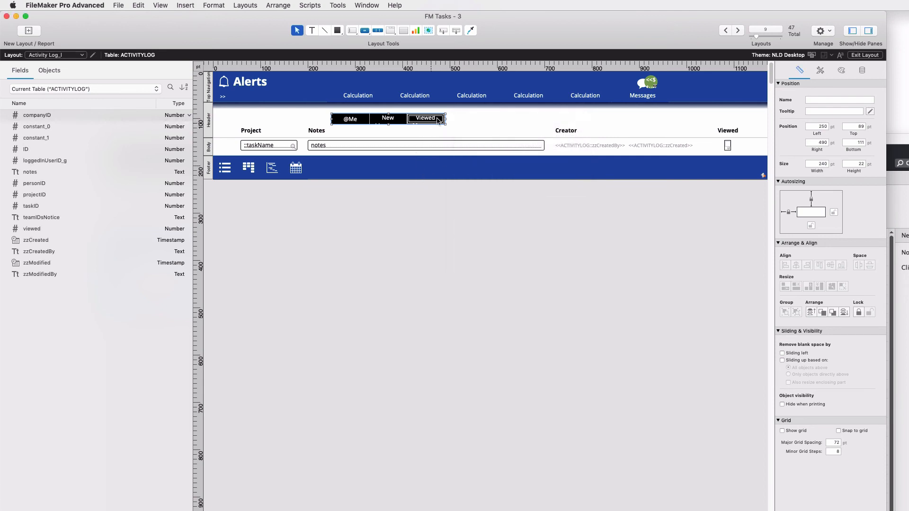
# Enlarge the button bar to 462 by 25 pt and place it at 50 pt from the left and 80 pt from the top.
pyautogui.moveTo(388, 113); pyautogui.dragTo(467, 116)
pyautogui.moveTo(349, 126); pyautogui.dragTo(343, 117)
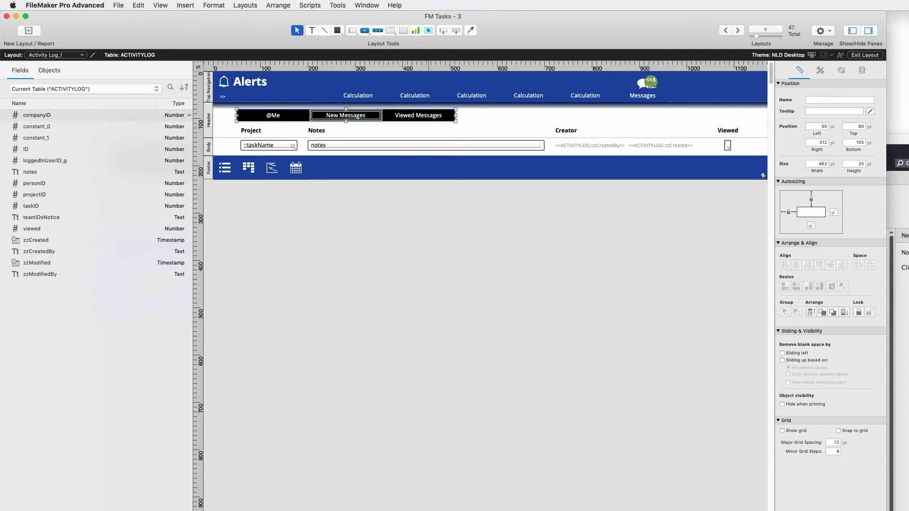
pyautogui.press('Escape')
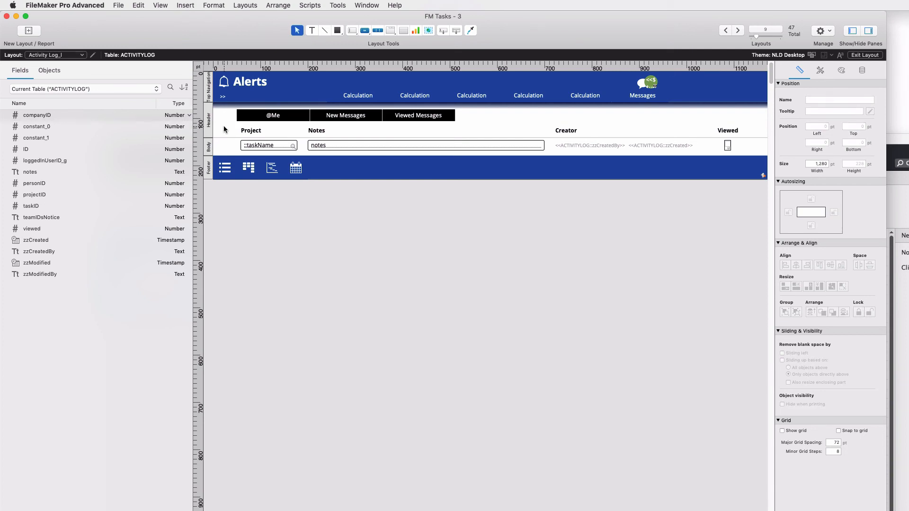
# Insert the picture filter.png and scale it to 24 by 24 pt beside the button bar, at left 8 pt, top 80 pt.
pyautogui.click(181, 4)
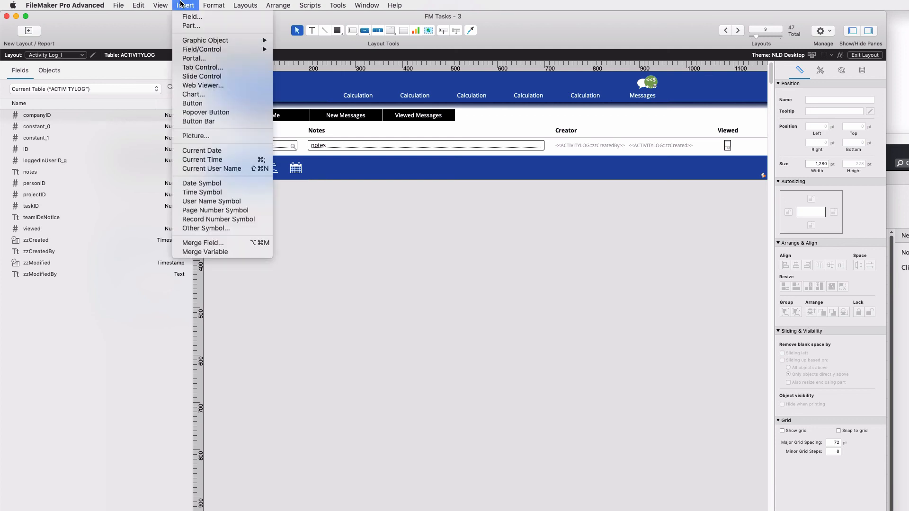
pyautogui.click(208, 136)
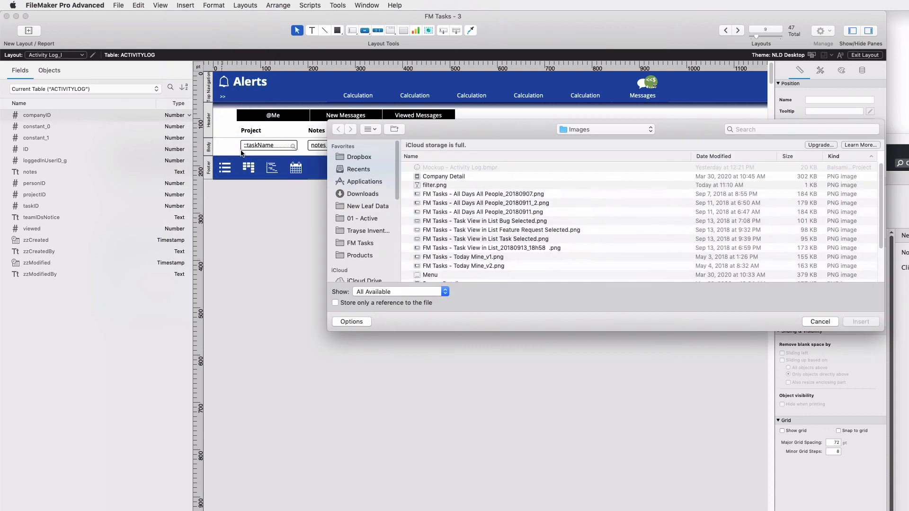
pyautogui.click(444, 186)
pyautogui.click(859, 322)
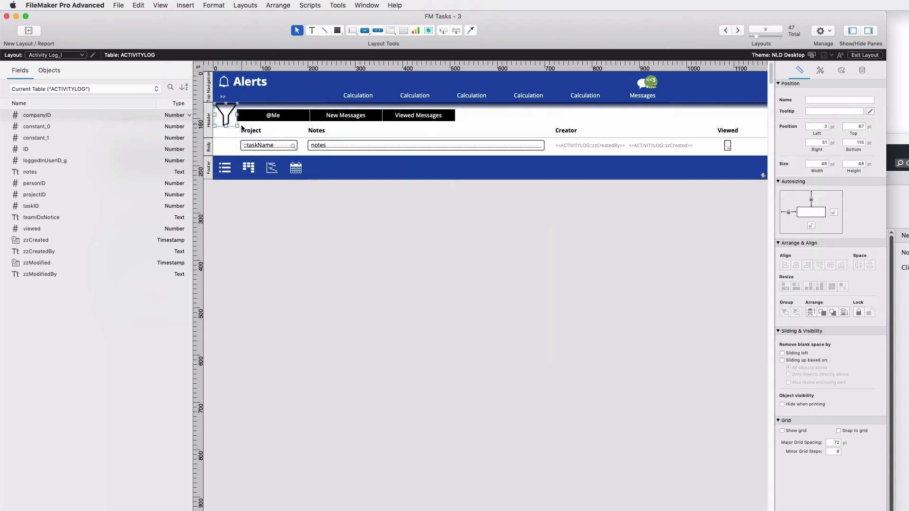
pyautogui.moveTo(236, 126); pyautogui.dragTo(225, 122)
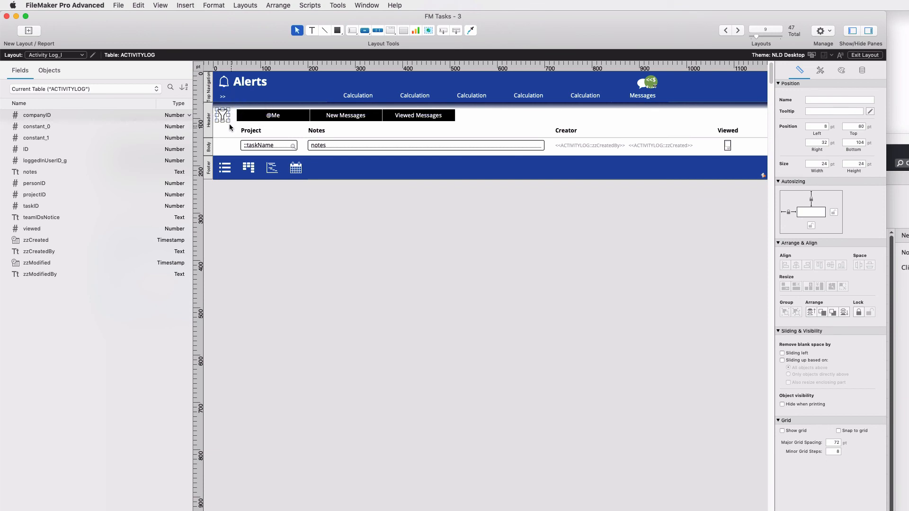
pyautogui.click(231, 128)
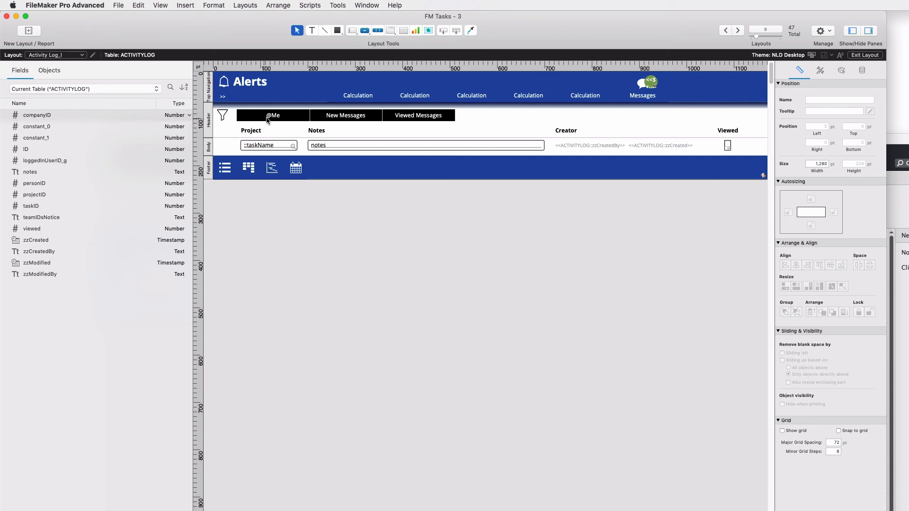
# Move the button bar to a left position of 41 pt, check it among the records, and return to editing the layout.
pyautogui.moveTo(271, 117); pyautogui.dragTo(270, 116)
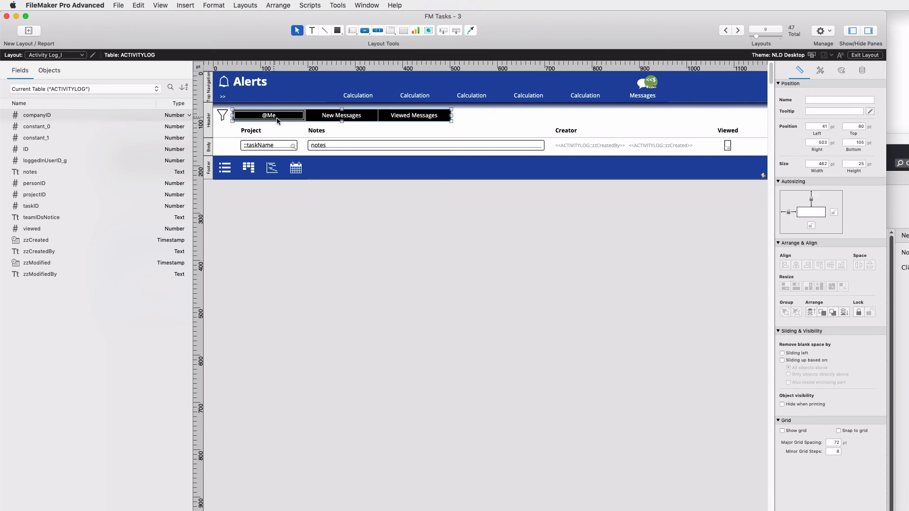
pyautogui.press('super+b')
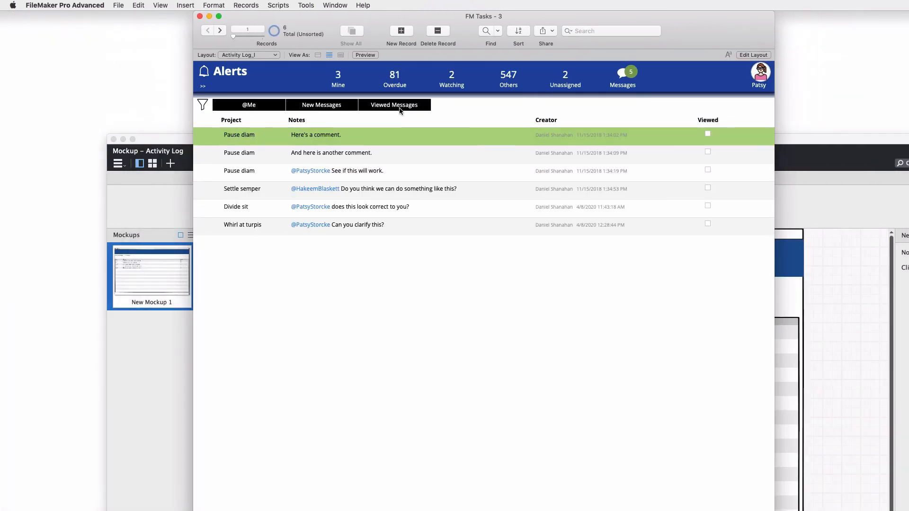
pyautogui.press('super+l')
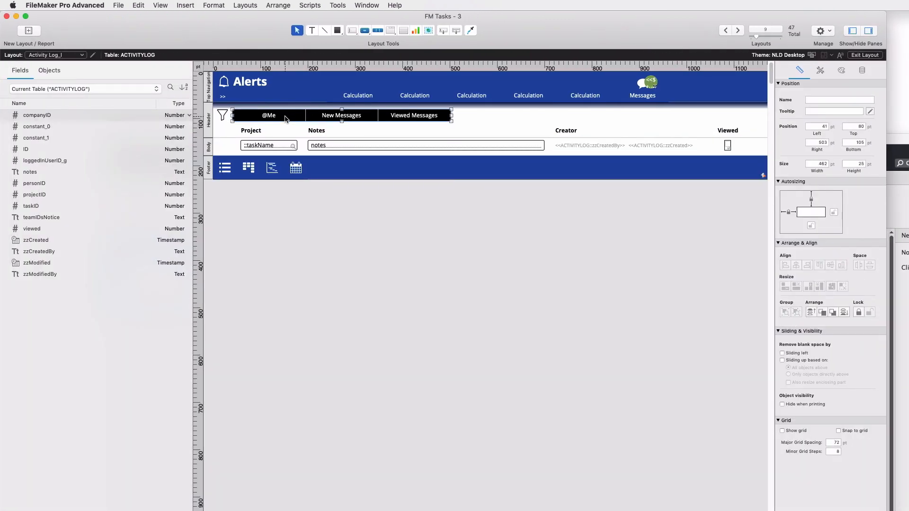
# Try the theme's button bar styles on the filter button bar, from At Mention.btnBar to Navigation Level 2.bar, and return it to Default.
pyautogui.click(820, 71)
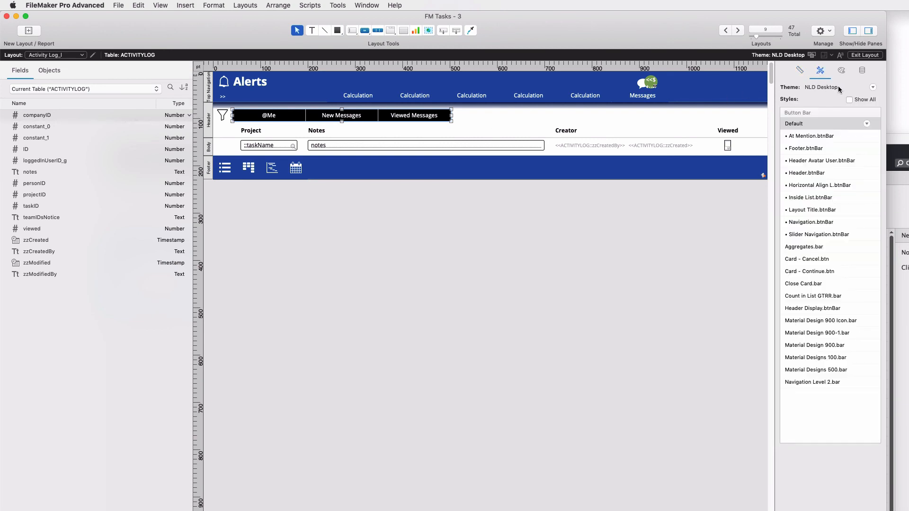
pyautogui.click(827, 136)
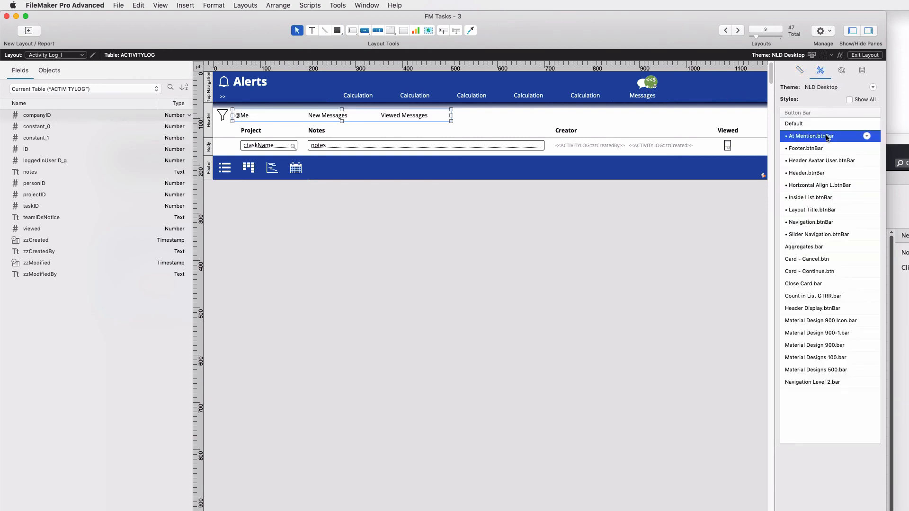
pyautogui.click(815, 149)
pyautogui.click(814, 160)
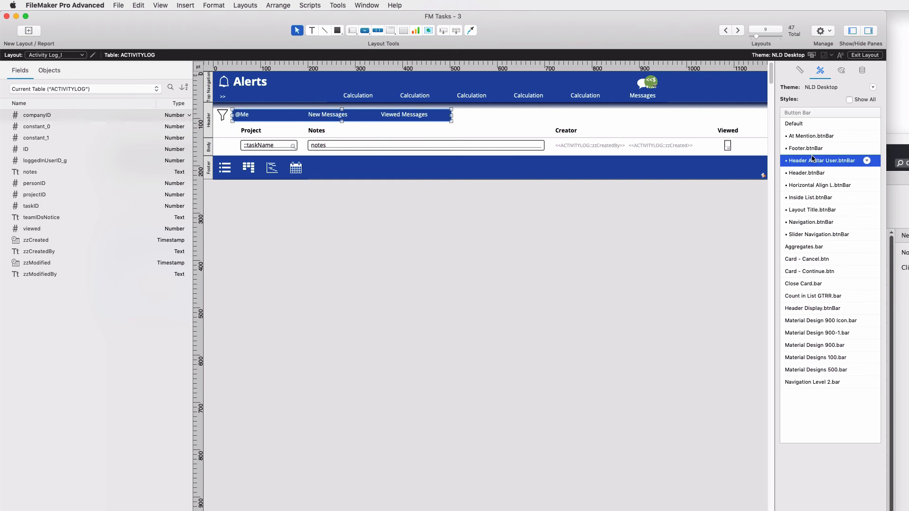
pyautogui.click(812, 173)
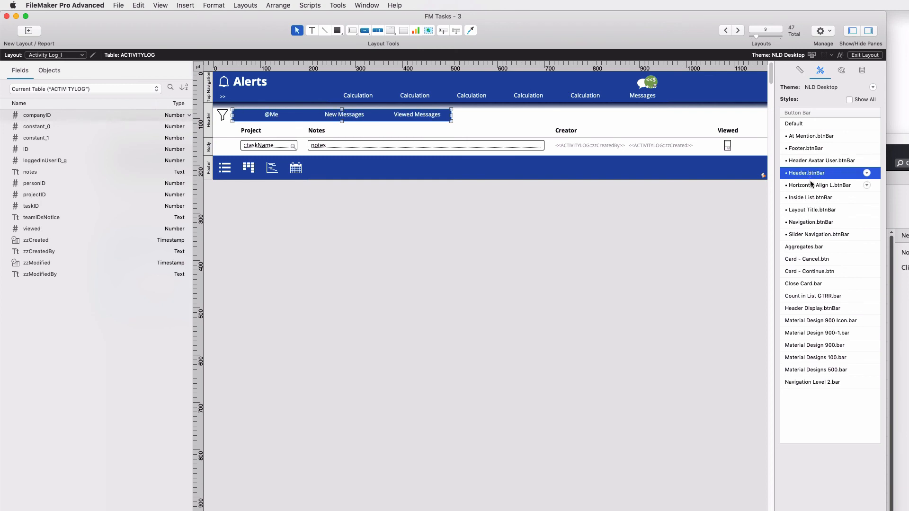
pyautogui.click(811, 184)
pyautogui.click(810, 198)
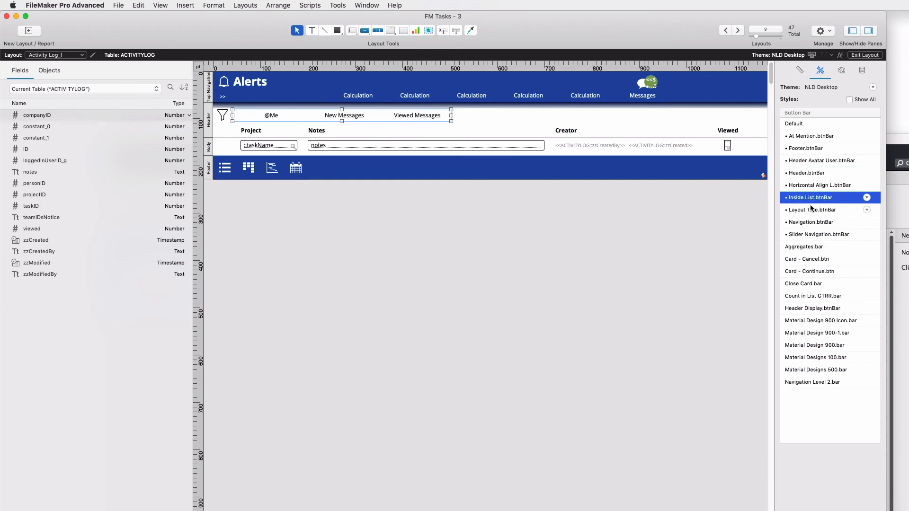
pyautogui.click(811, 210)
pyautogui.click(811, 222)
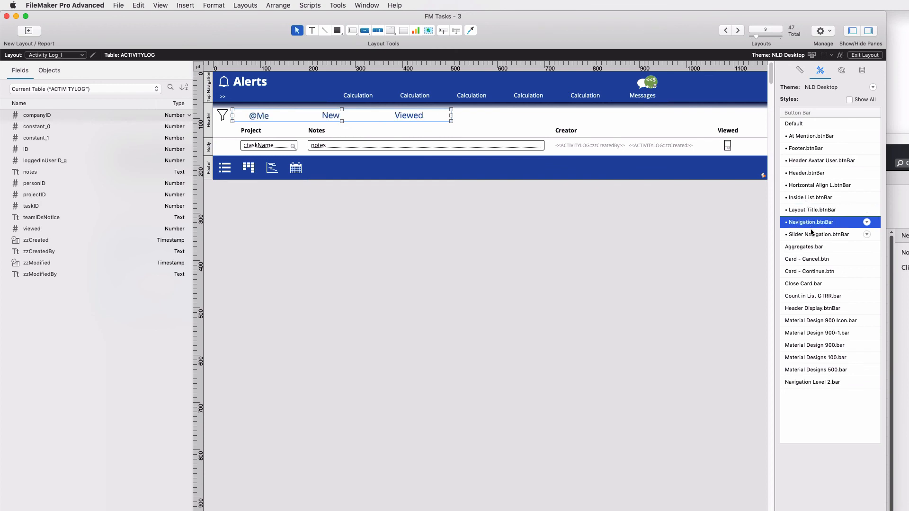
pyautogui.click(810, 233)
pyautogui.click(812, 247)
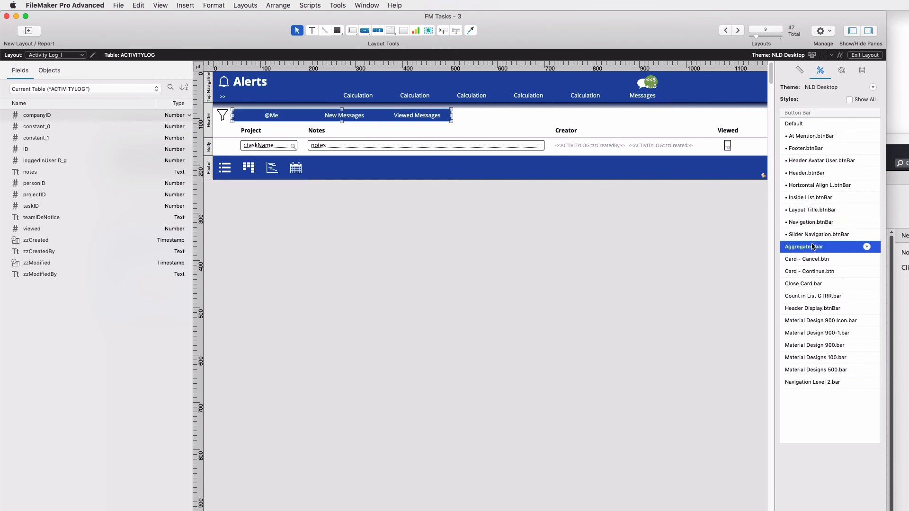
pyautogui.click(811, 260)
pyautogui.click(813, 272)
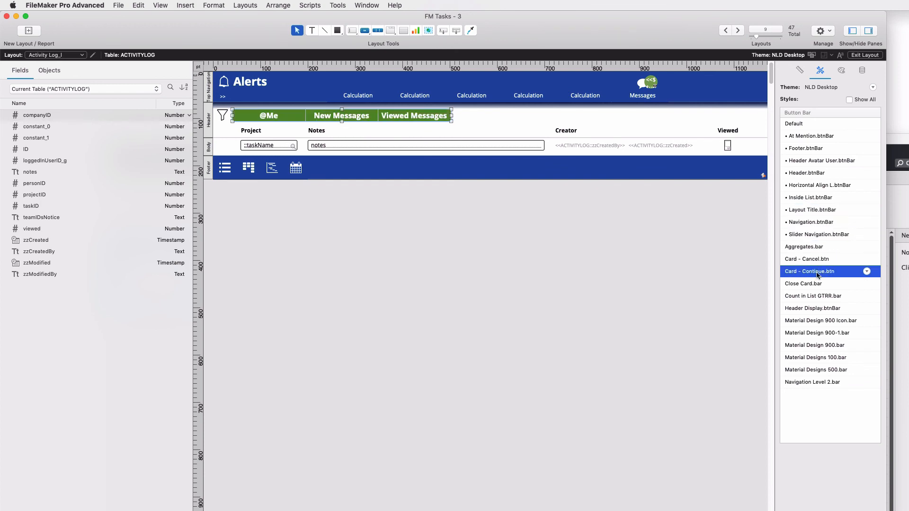
pyautogui.click(817, 282)
pyautogui.click(820, 296)
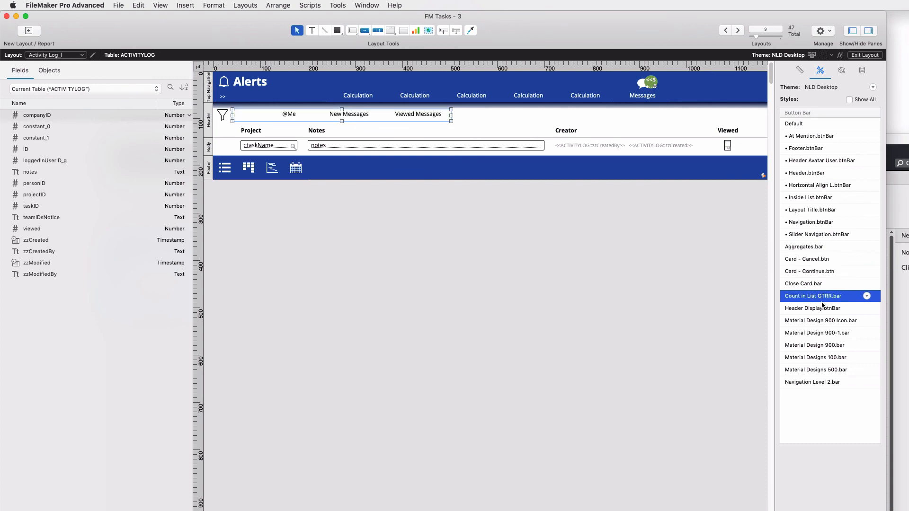
pyautogui.click(822, 308)
pyautogui.click(823, 321)
pyautogui.click(824, 333)
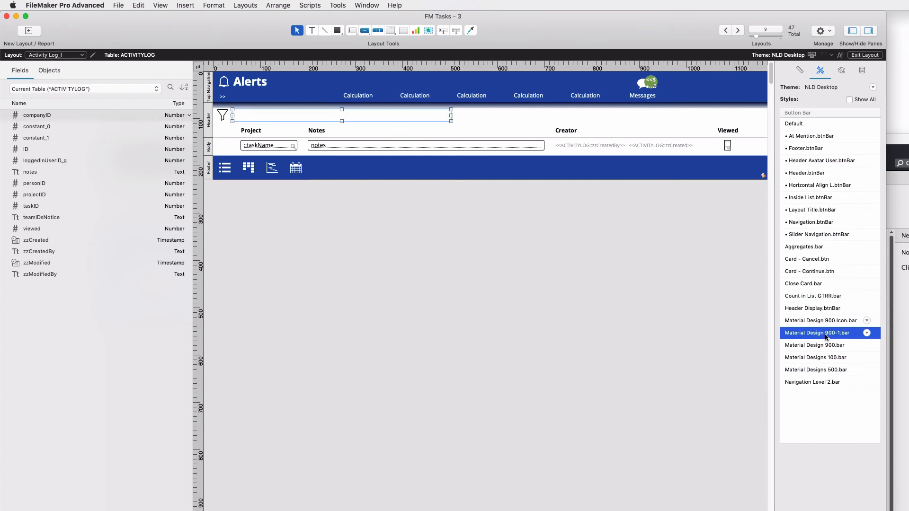
pyautogui.click(823, 346)
pyautogui.click(825, 358)
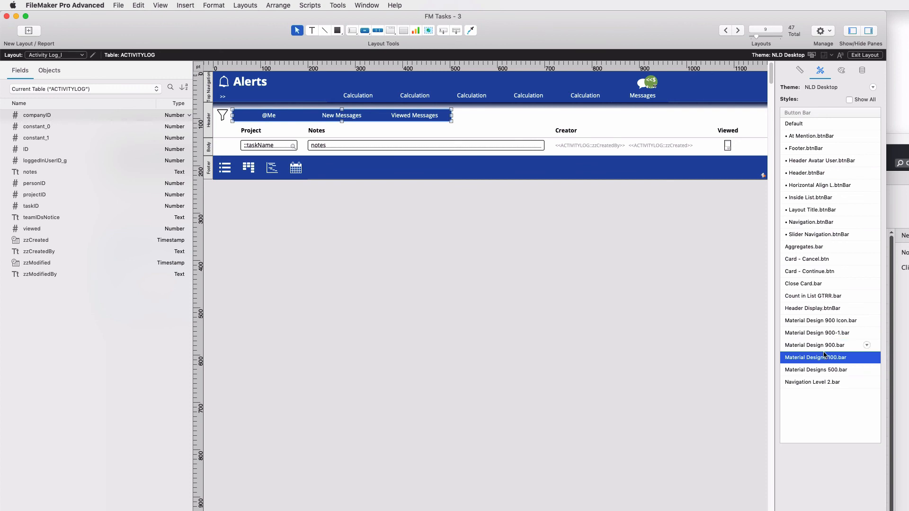
pyautogui.click(826, 373)
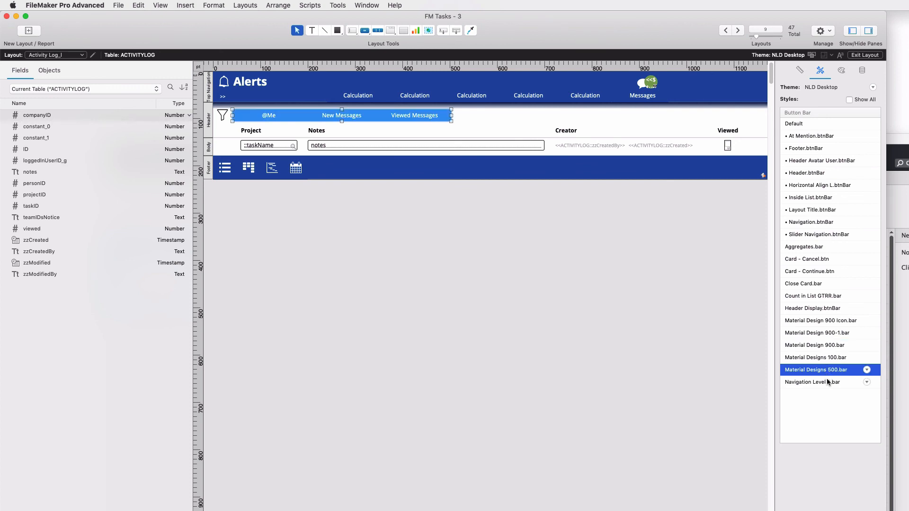
pyautogui.click(827, 382)
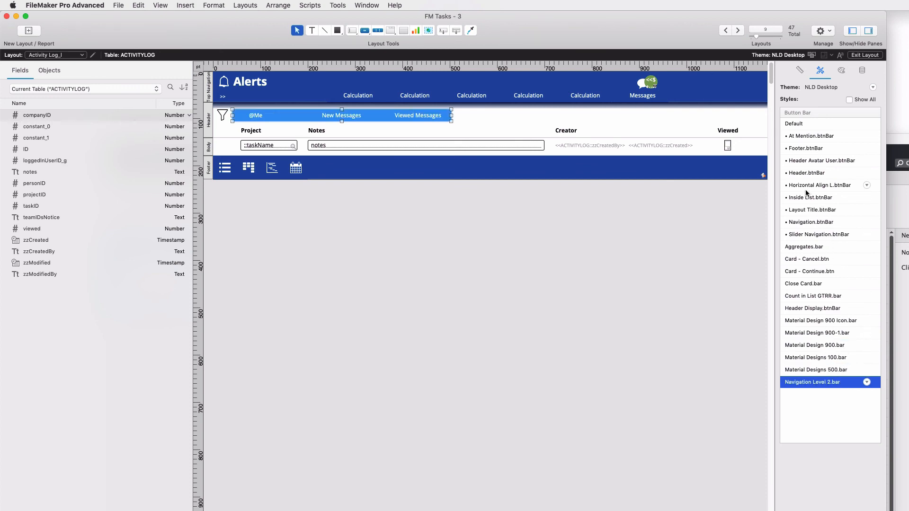
pyautogui.click(791, 124)
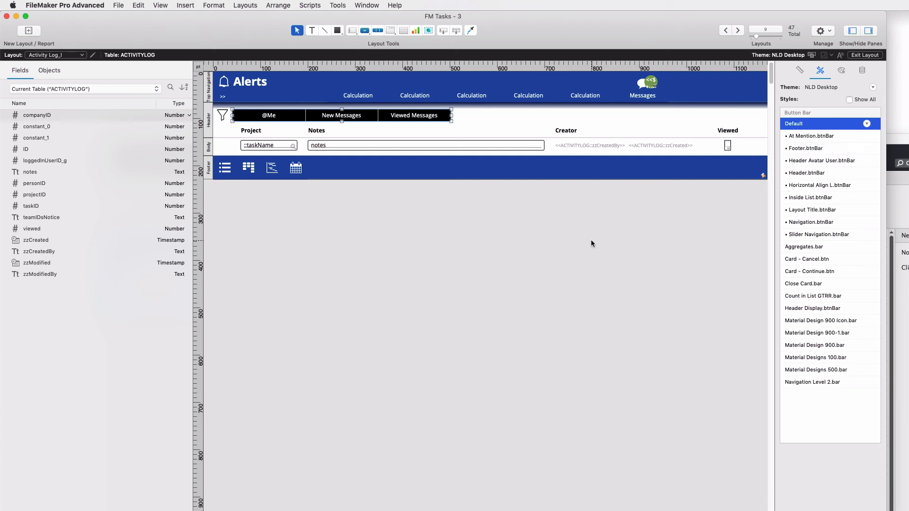
# Give the Messages button in the top navigation the bell icon and relabel it Alerts, then close its setup.
pyautogui.click(639, 87)
pyautogui.doubleClick(638, 87)
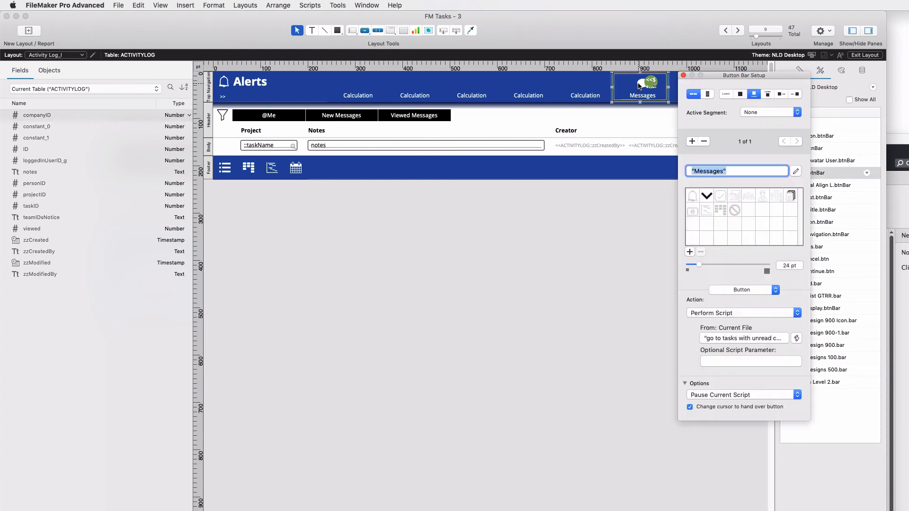
pyautogui.click(692, 196)
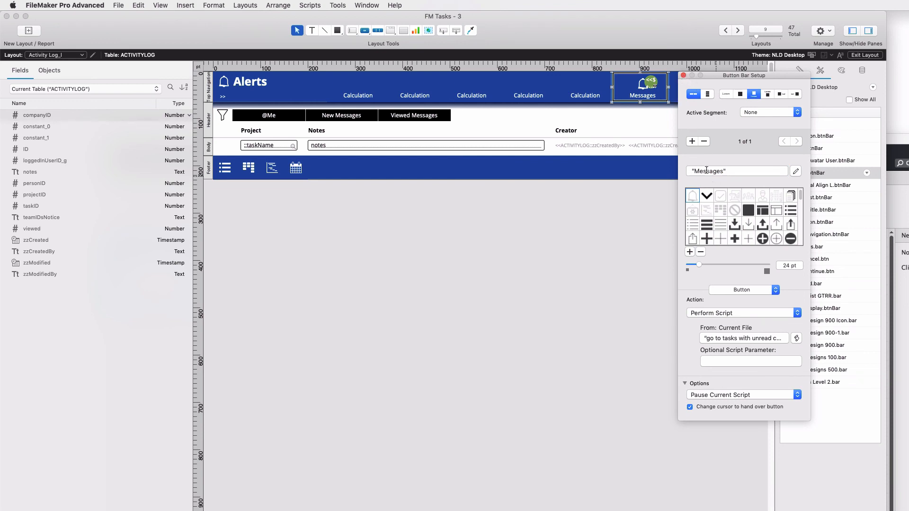
pyautogui.doubleClick(706, 170)
pyautogui.write('Alerts')
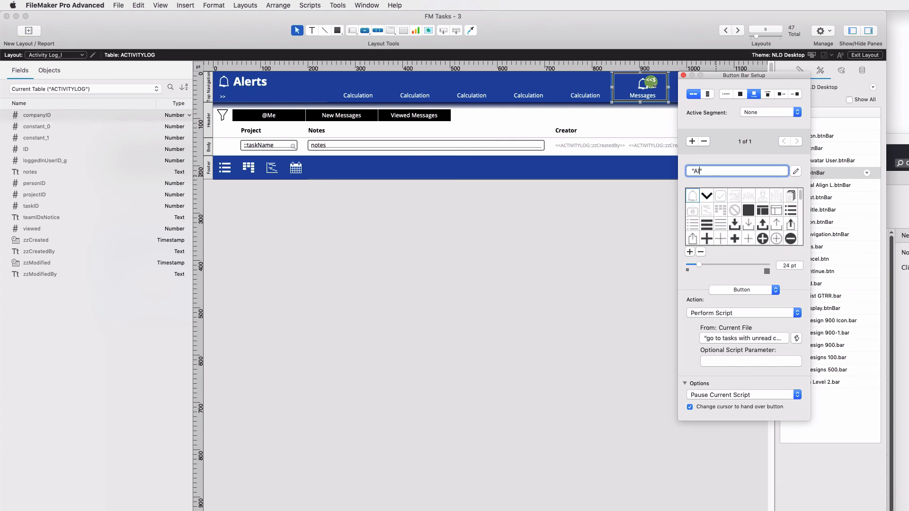
pyautogui.click(683, 75)
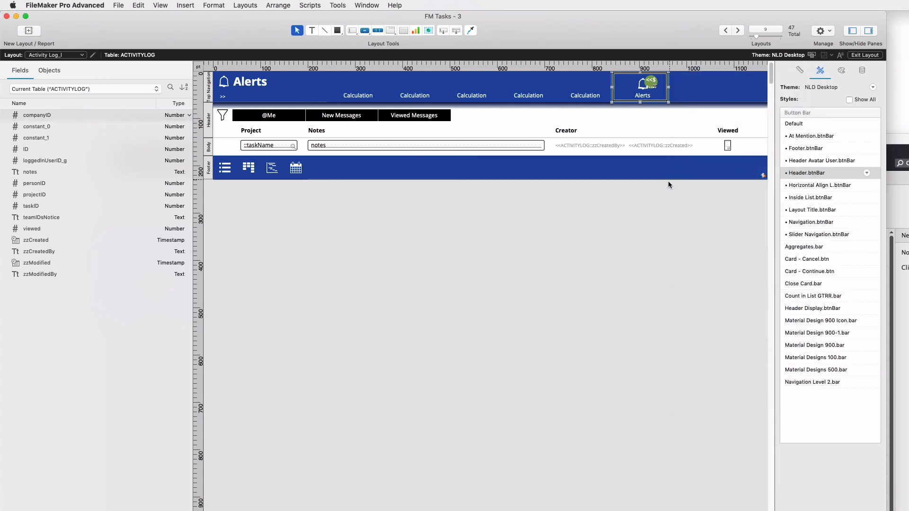
pyautogui.click(678, 213)
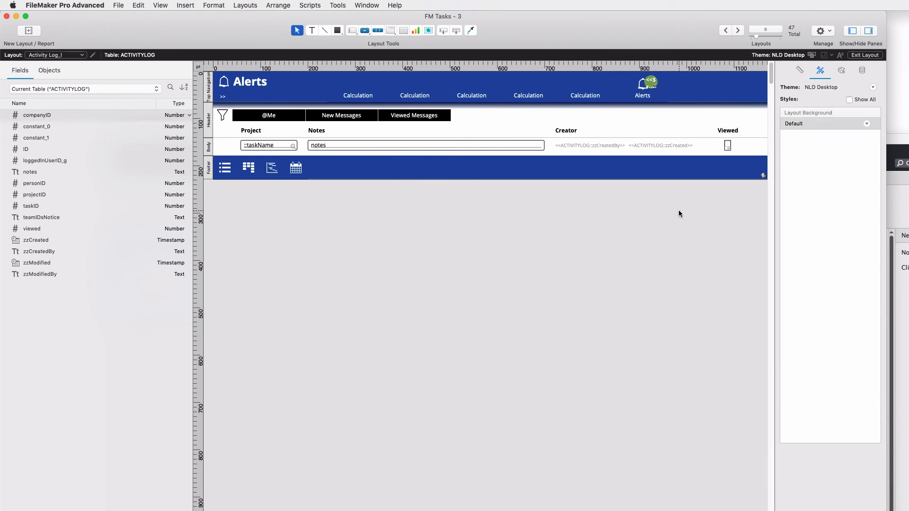
# Open the Task_l layout from the layout management list and switch it to layout editing.
pyautogui.press('super+shift+l')
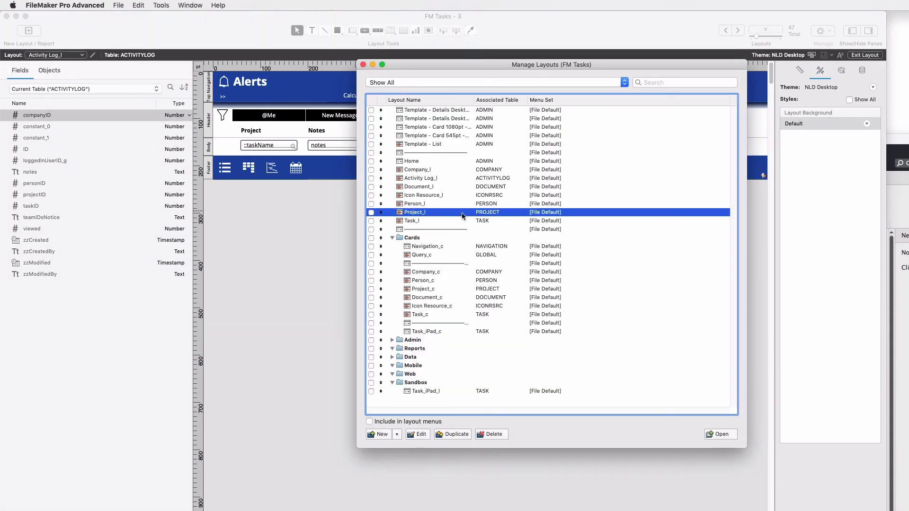
pyautogui.click(416, 220)
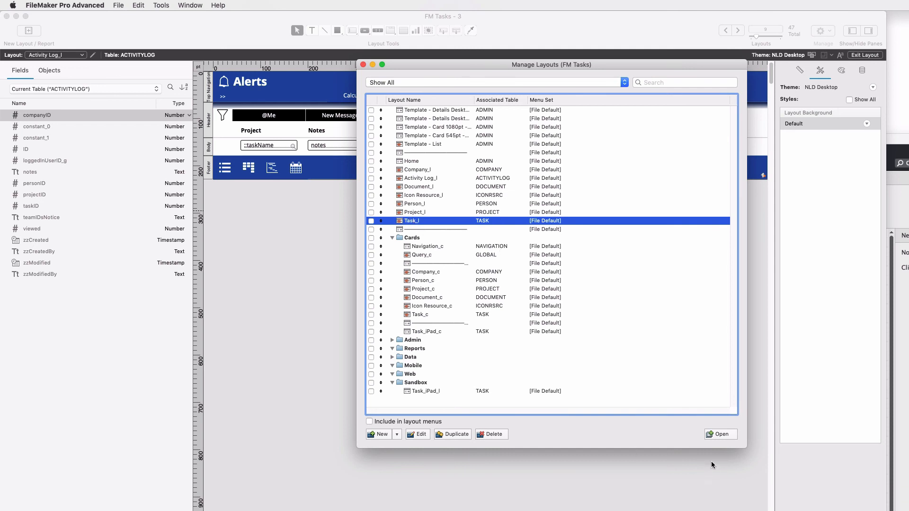
pyautogui.click(719, 433)
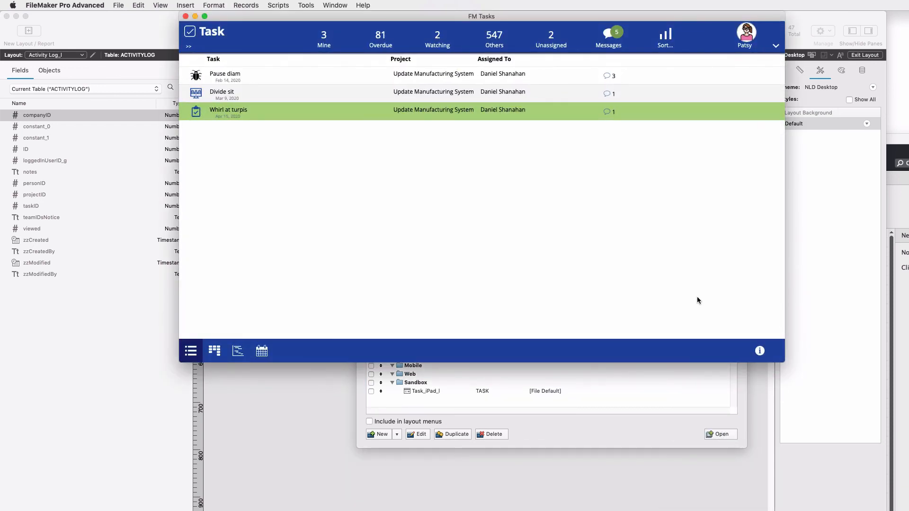
pyautogui.press('super+l')
# Relabel the Messages segment in the Task_l top navigation as Alerts, then close the layout management list.
pyautogui.doubleClick(639, 57)
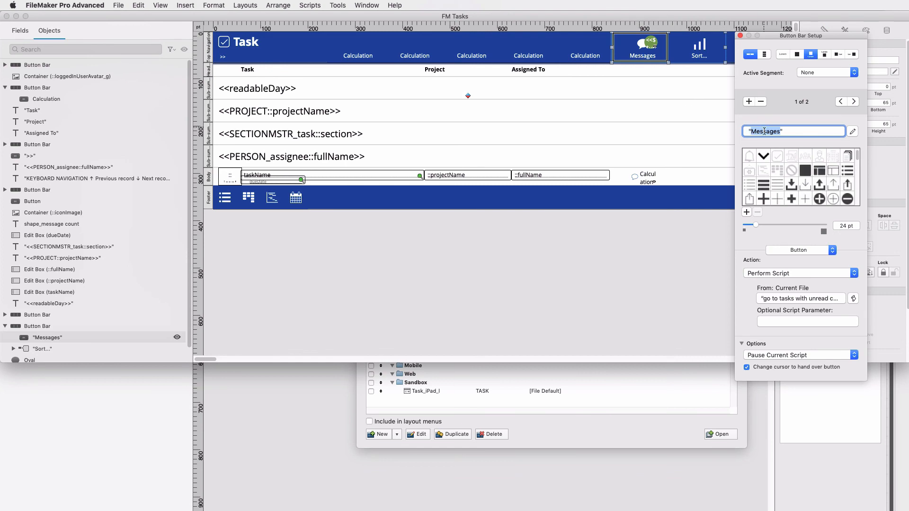
pyautogui.write('Alters')
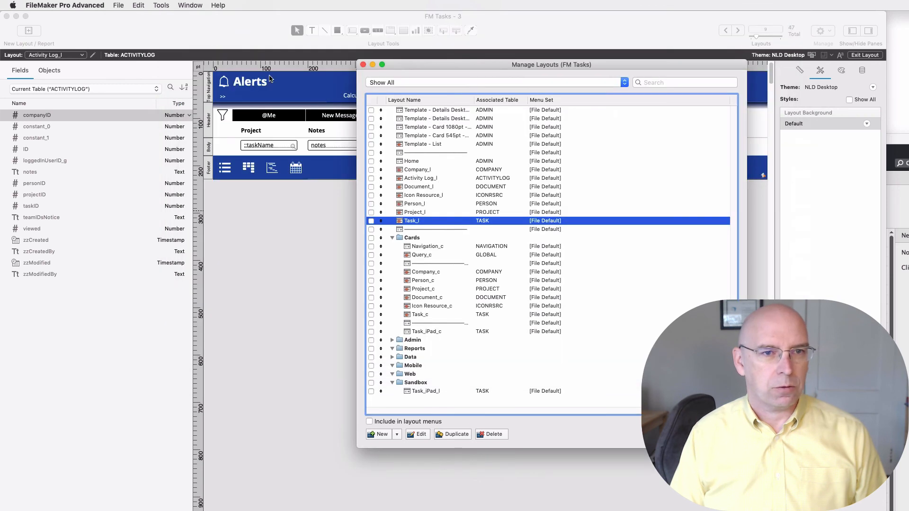
pyautogui.click(362, 65)
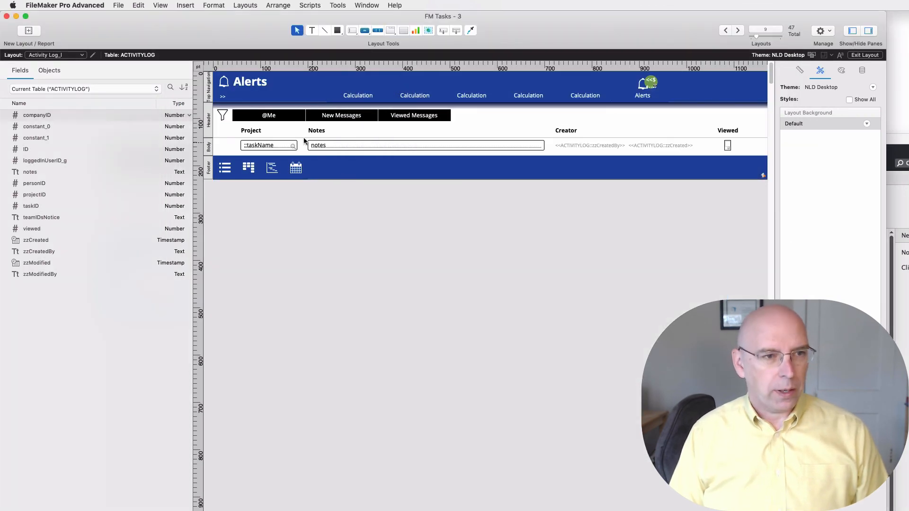
pyautogui.click(282, 117)
pyautogui.click(335, 118)
pyautogui.click(395, 120)
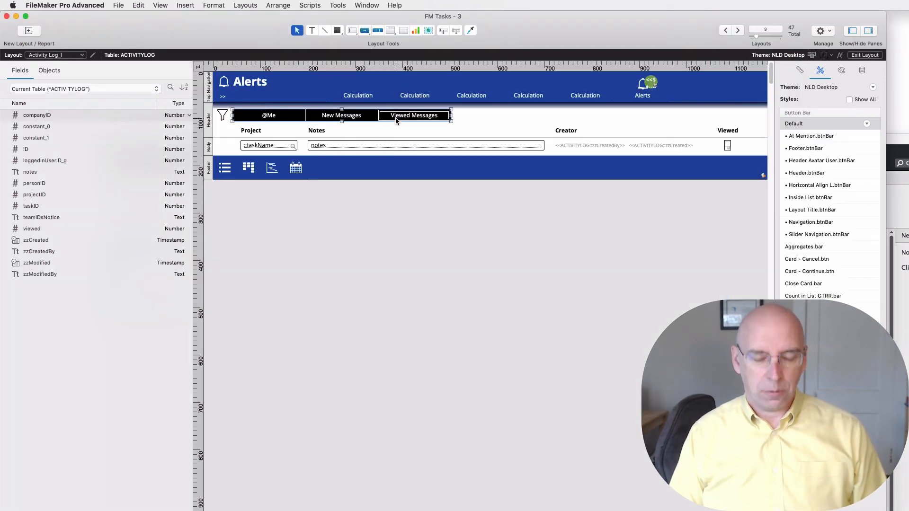
pyautogui.press('super+b')
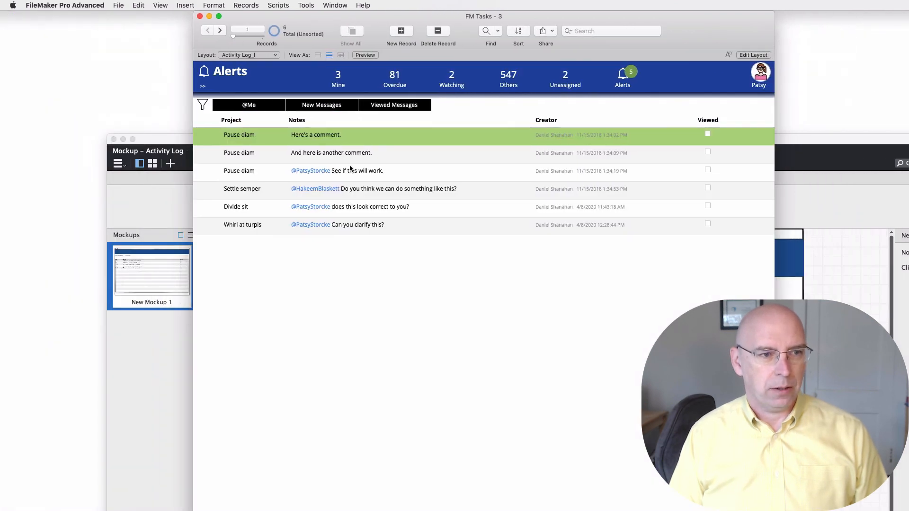